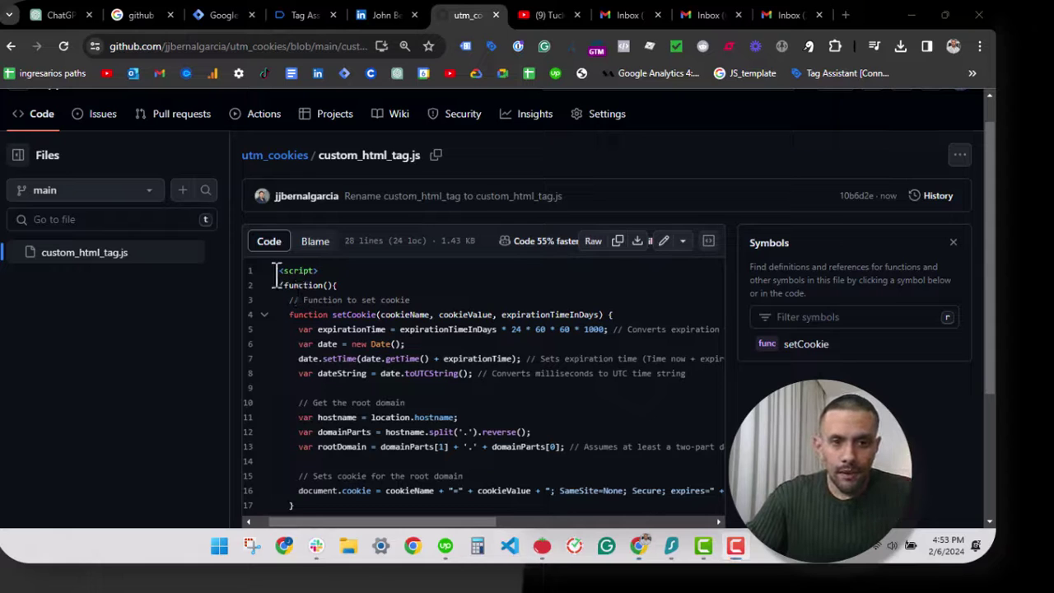
- Copy the cookie-setting script from custom_html_tag.js and return to the Tag Manager Tags list
left_click_drag(281, 271, 386, 490)
scroll(386, 492, "down", 2)
scroll(385, 491, "down", 2)
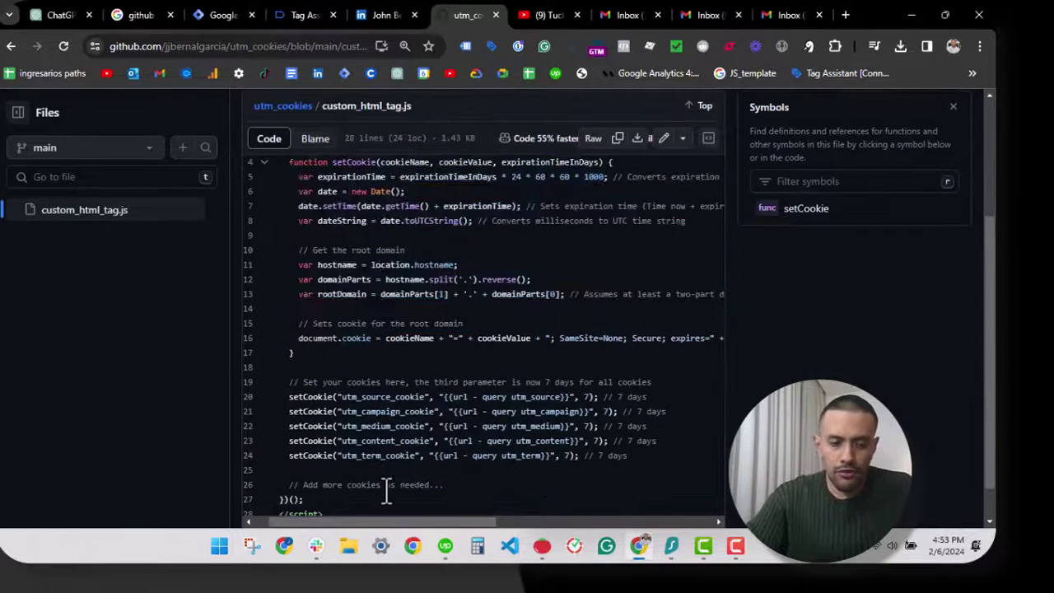
scroll(385, 491, "up", 5)
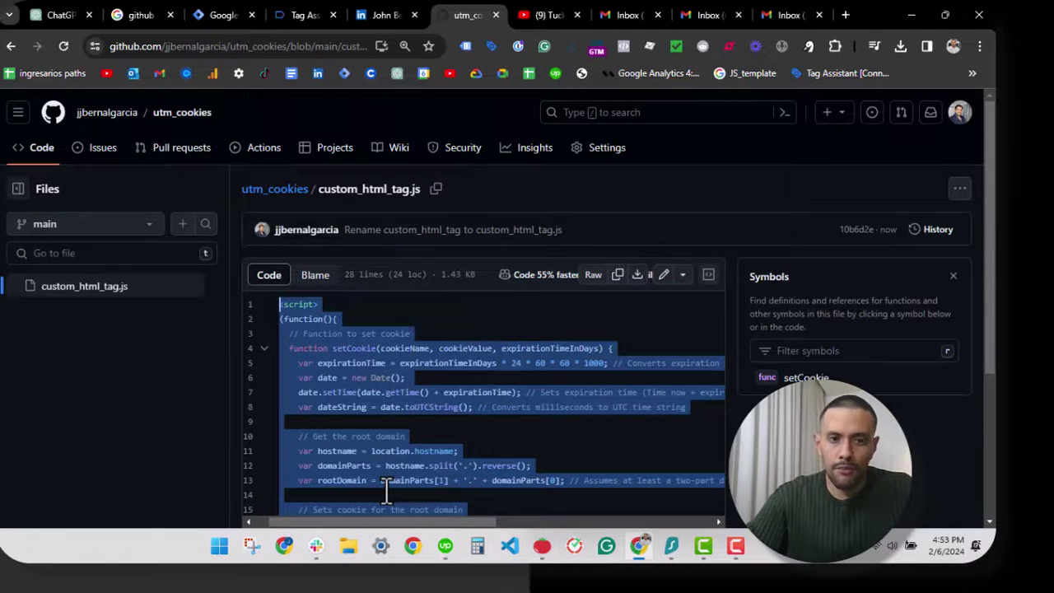
left_click(246, 15)
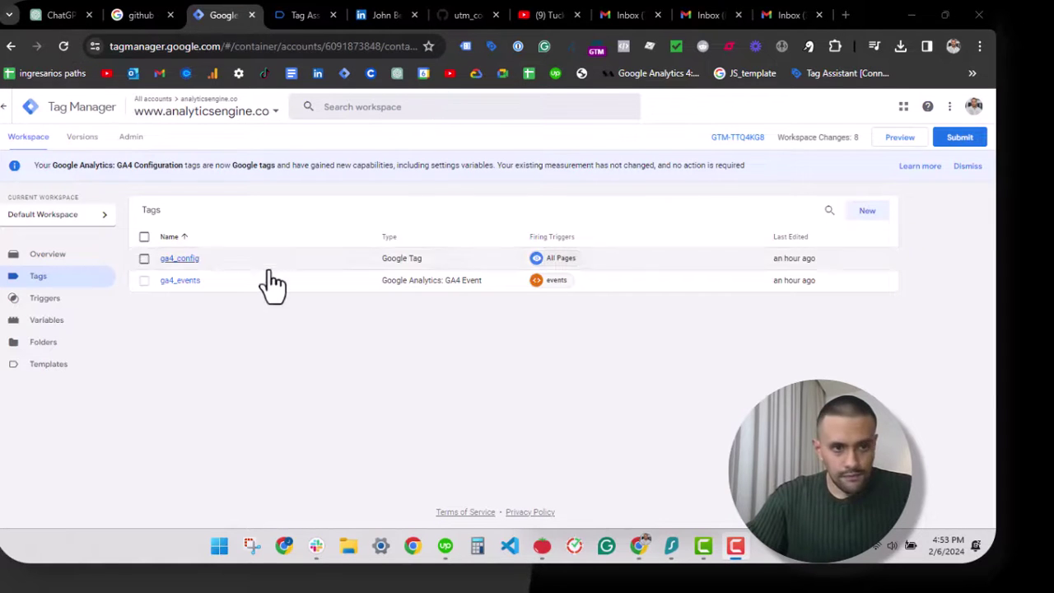
- Create a new Custom HTML tag containing the pasted UTM cookie script
left_click(865, 214)
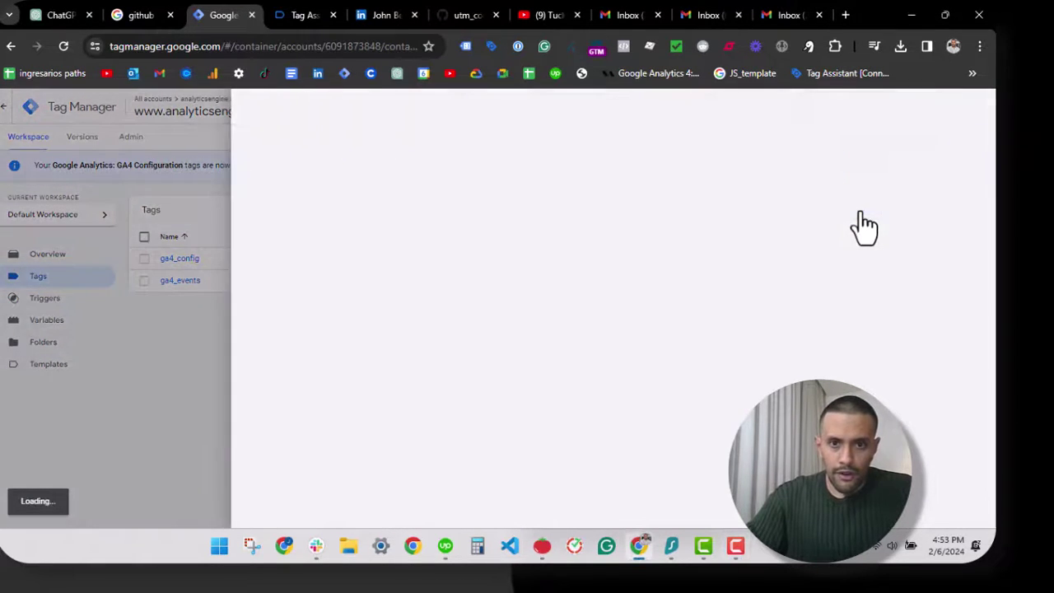
left_click(473, 259)
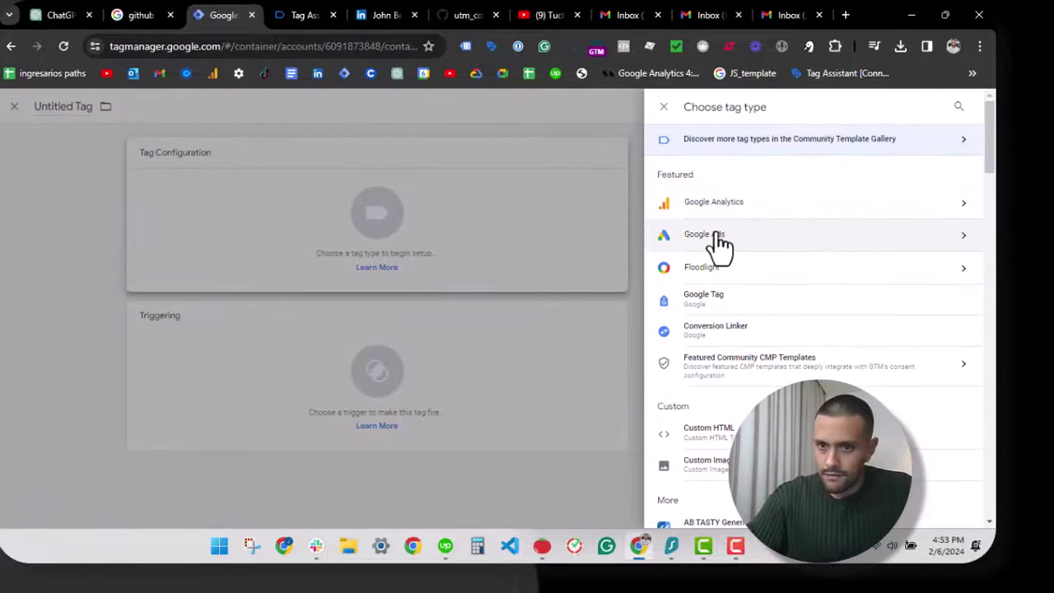
left_click(704, 435)
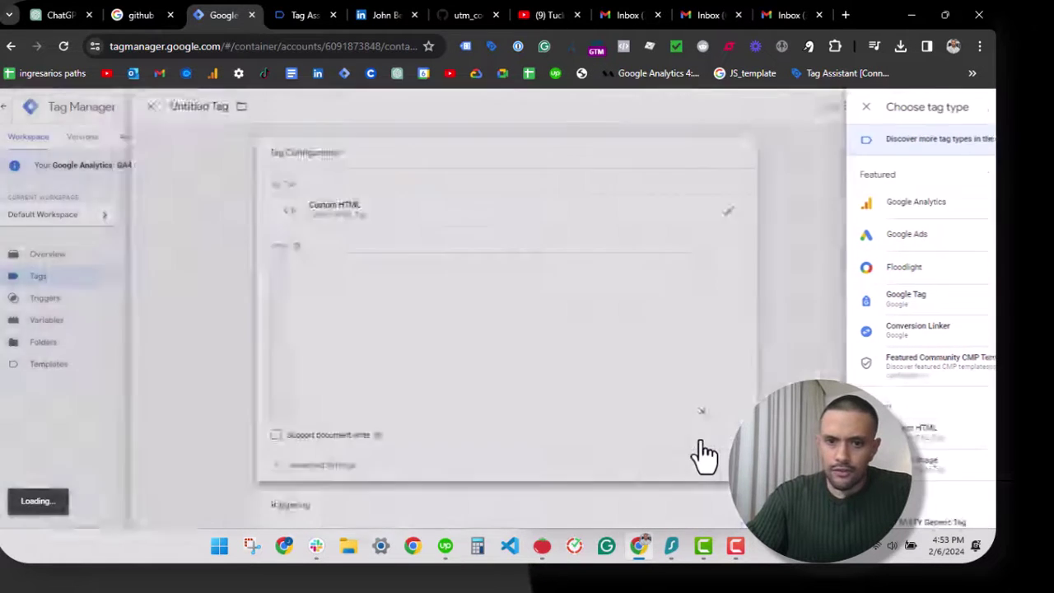
left_click(458, 338)
key("ctrl+v")
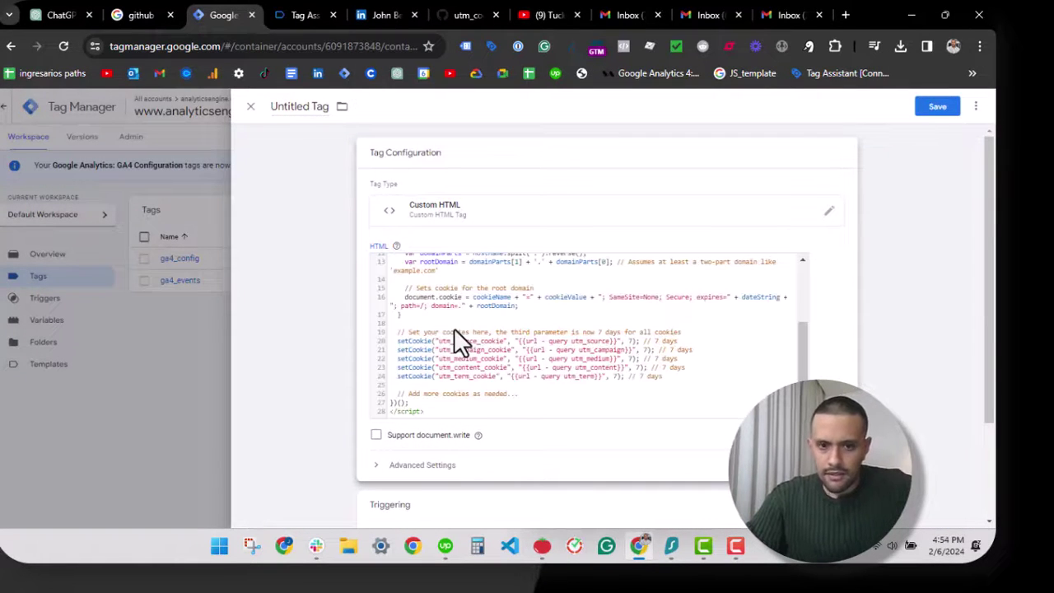
scroll(488, 312, "up", 4)
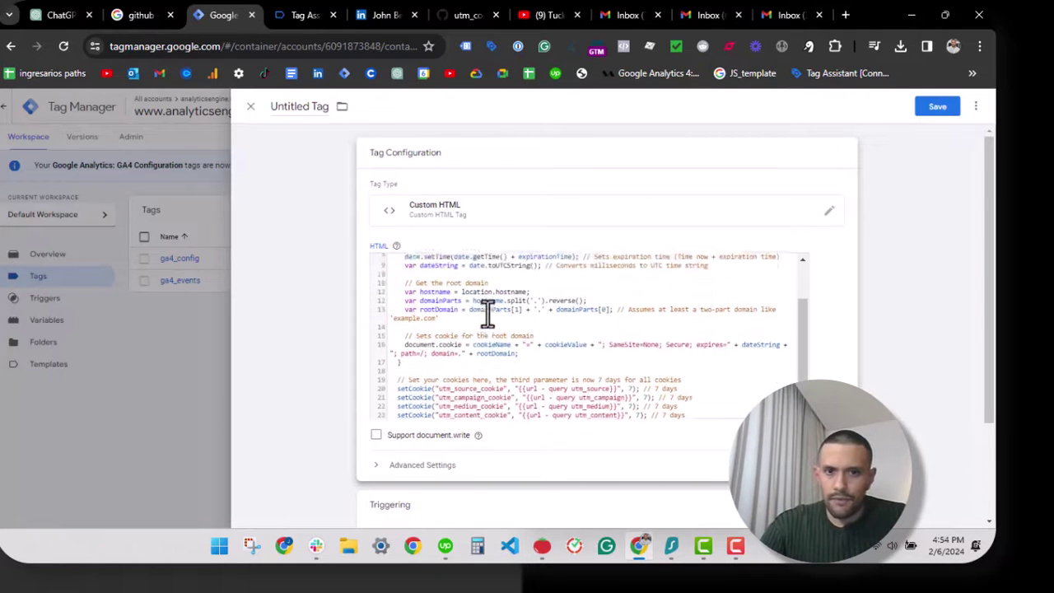
- Rename the tag from Untitled Tag to 'utm_in_coolkies'
left_click(281, 109)
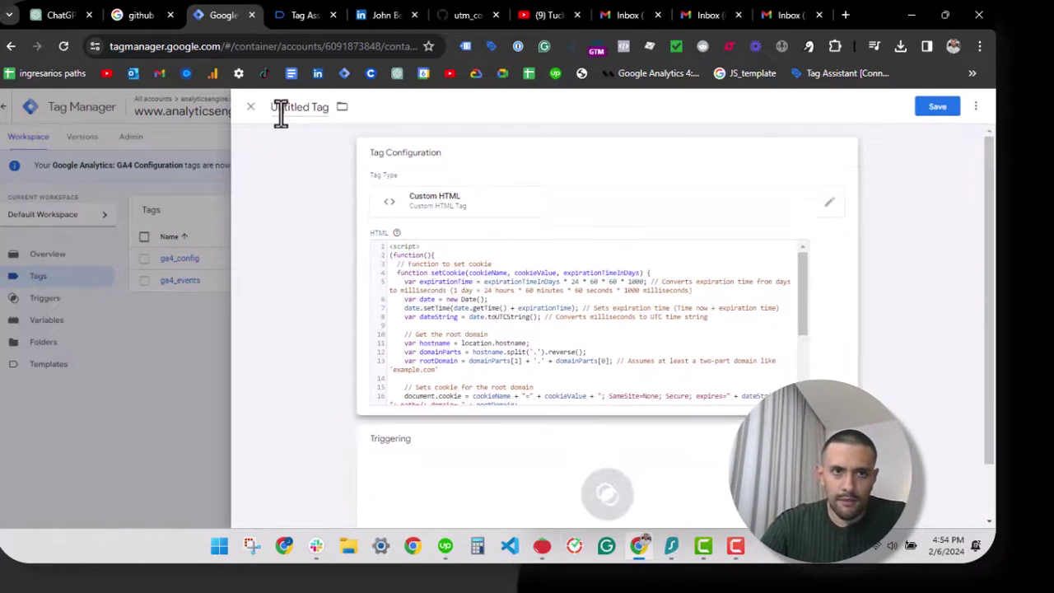
key("BackSpace")
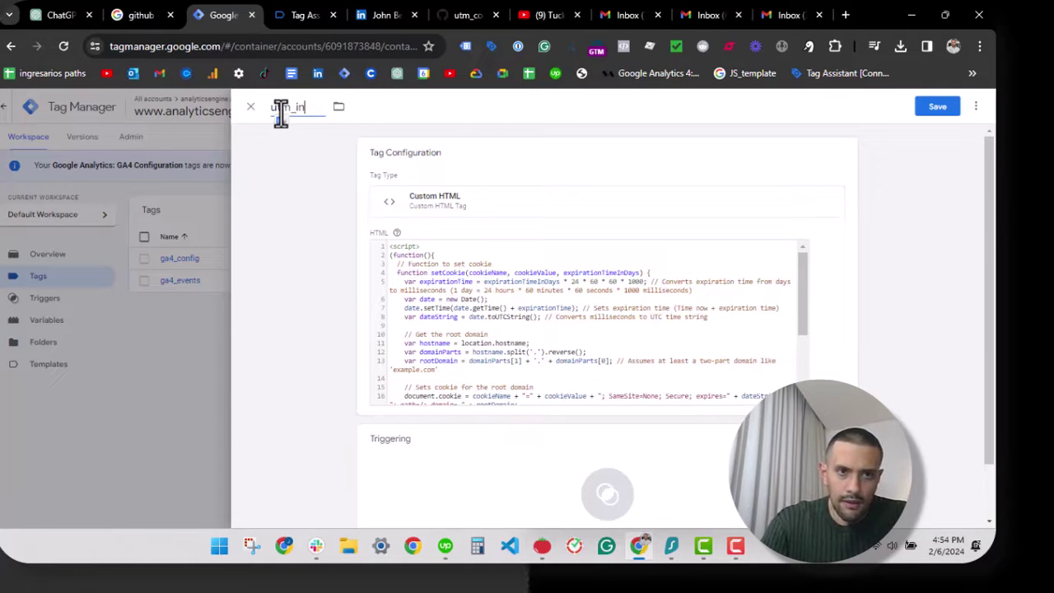
type("utm_in_coolkies")
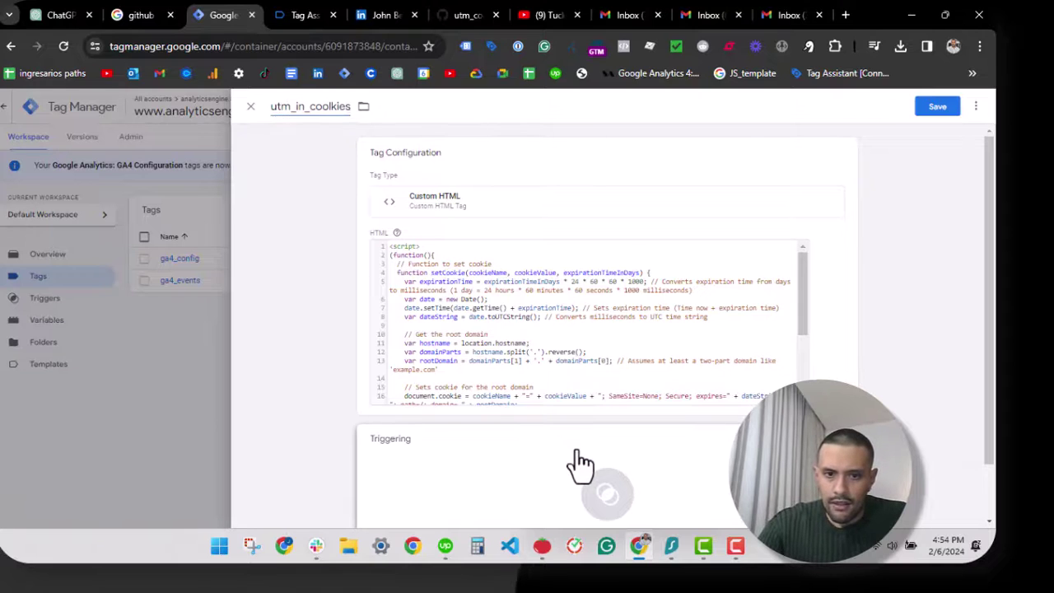
- Replace the page_view trigger with All Pages as the tag's firing trigger
left_click(572, 457)
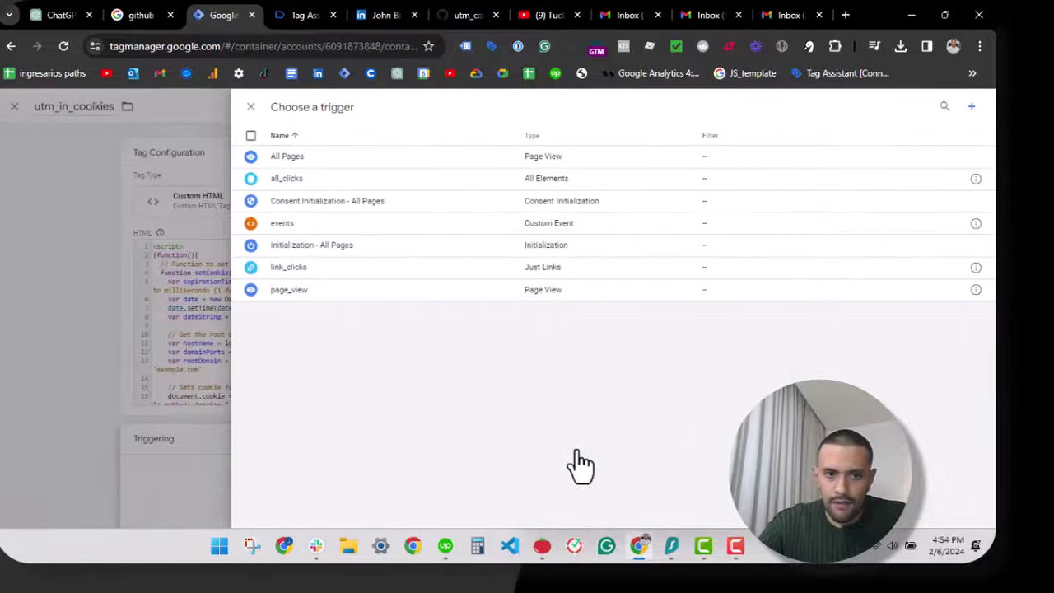
left_click(322, 290)
left_click(707, 475)
left_click(671, 464)
left_click(387, 160)
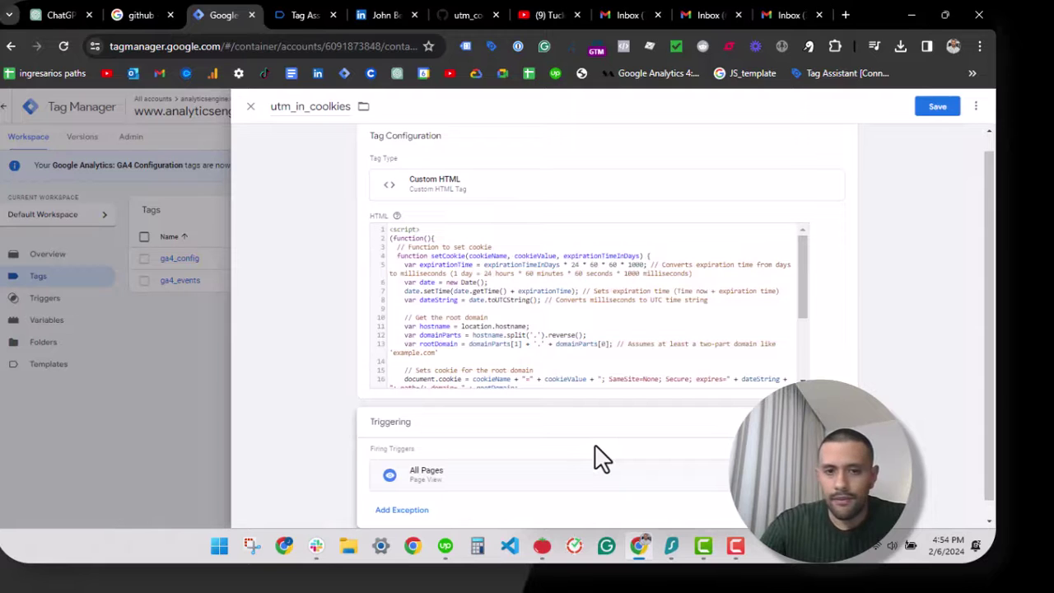
left_click(598, 362)
scroll(799, 308, "down", 4)
left_click_drag(799, 308, 792, 277)
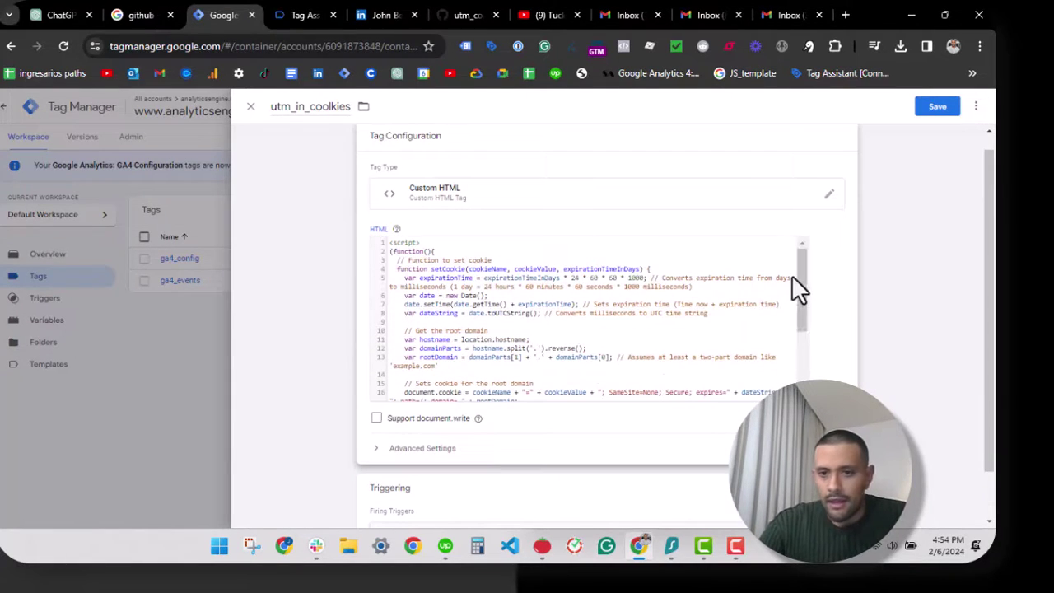
- Expand the HTML box to review the setCookie function and root-domain lookup lines
left_click(791, 280)
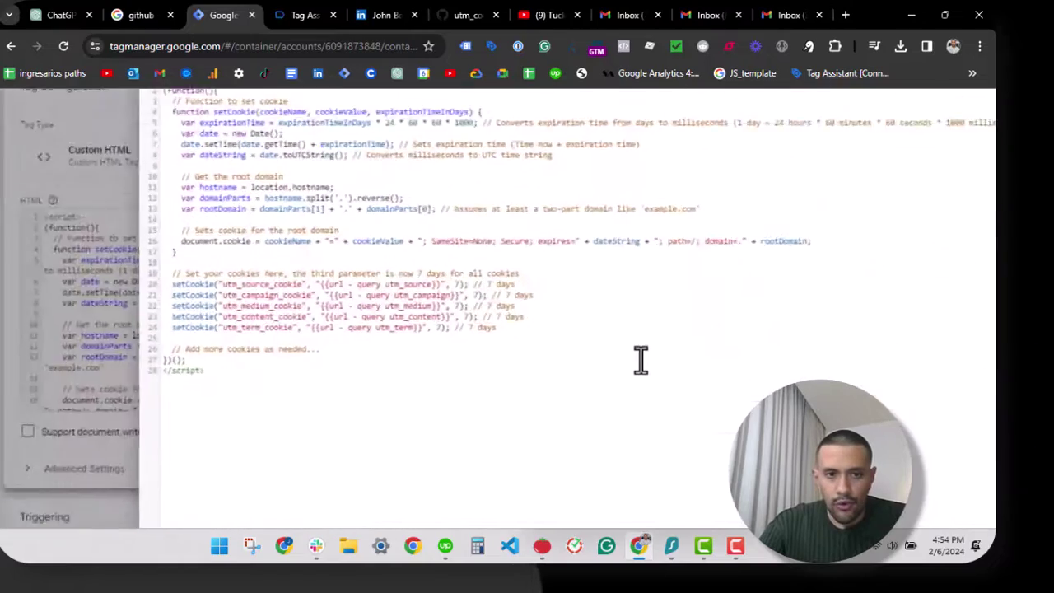
scroll(458, 309, "up", 2)
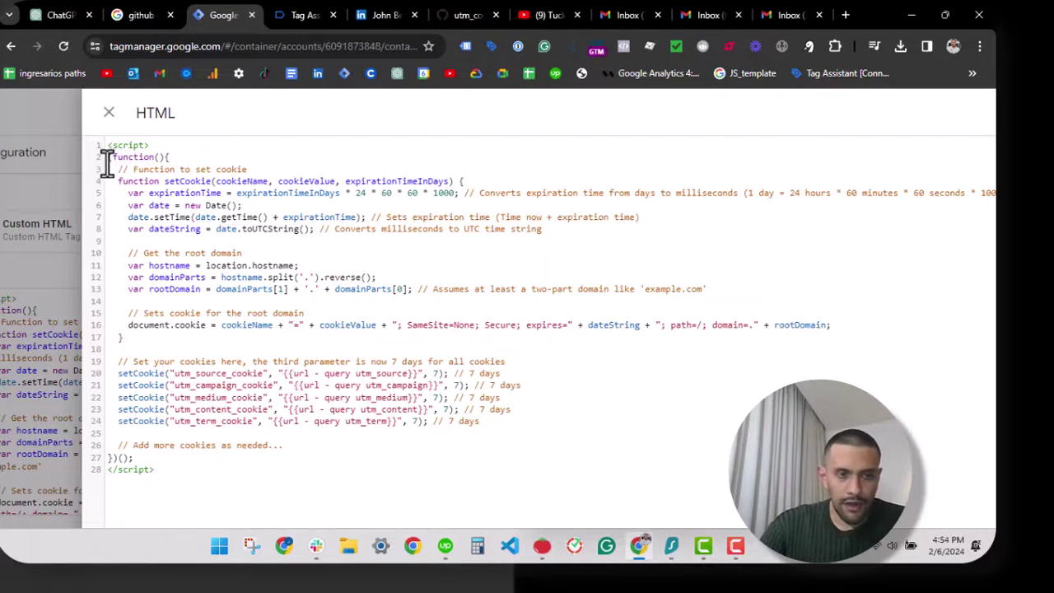
left_click_drag(118, 180, 607, 245)
left_click_drag(123, 253, 525, 300)
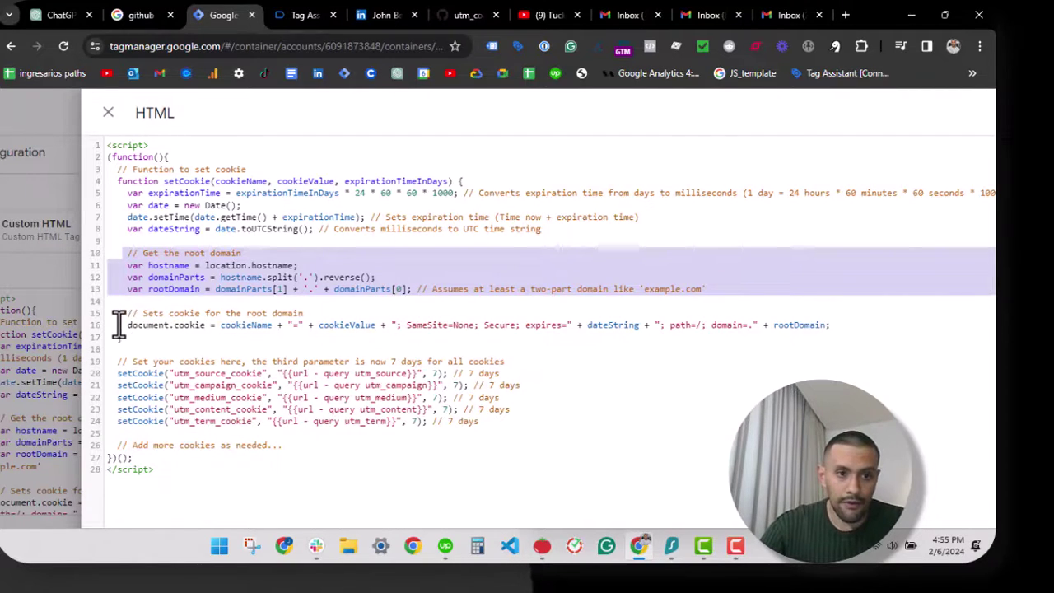
left_click_drag(125, 321, 483, 330)
scroll(354, 362, "down", 1)
scroll(354, 362, "up", 4, "ctrl")
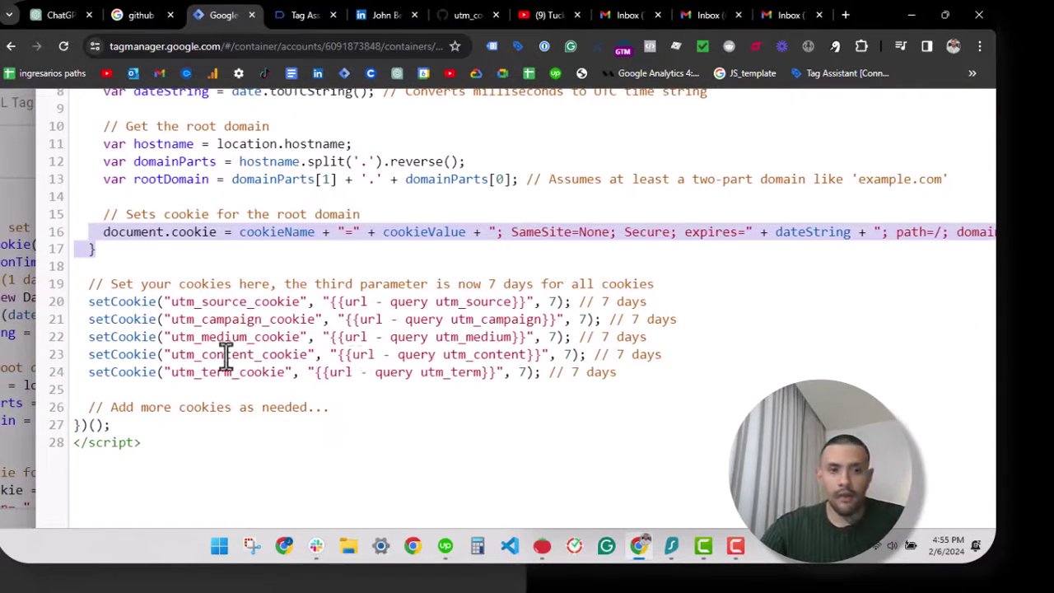
left_click_drag(89, 303, 310, 306)
left_click(164, 307)
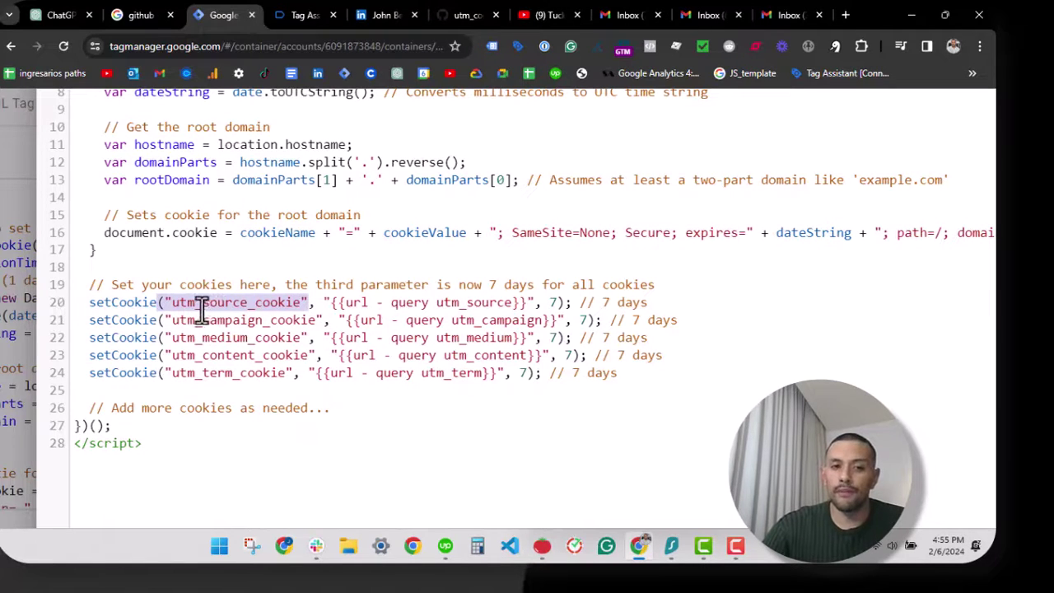
left_click_drag(157, 319, 264, 321)
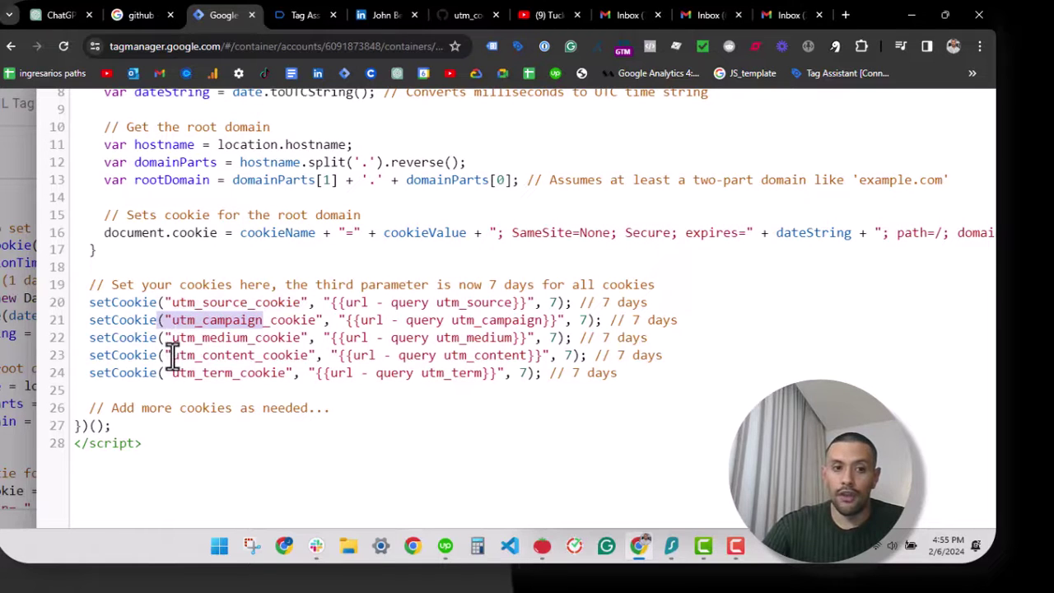
left_click_drag(162, 355, 247, 370)
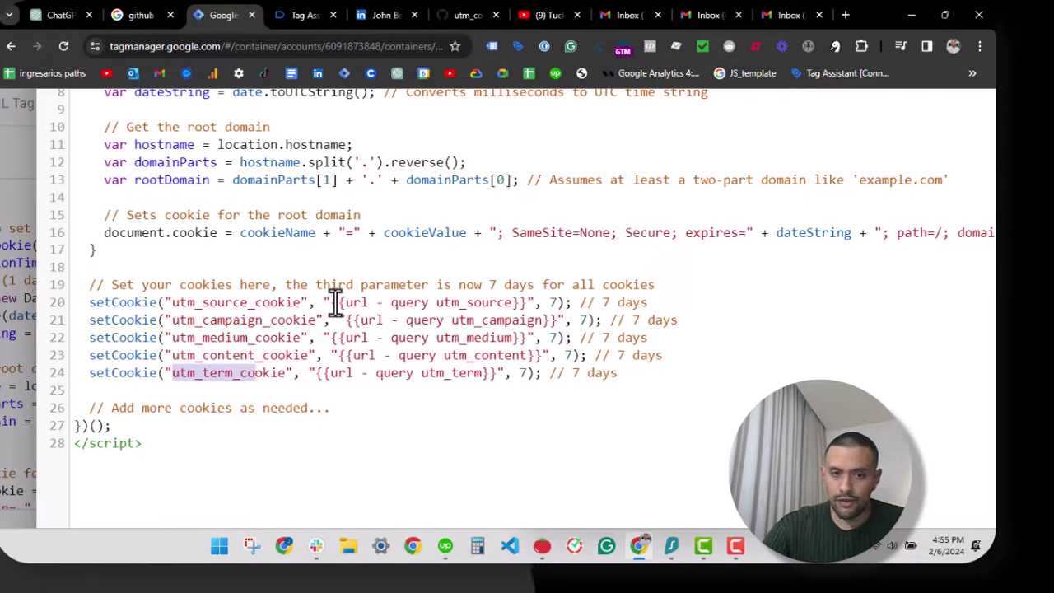
left_click_drag(336, 302, 516, 305)
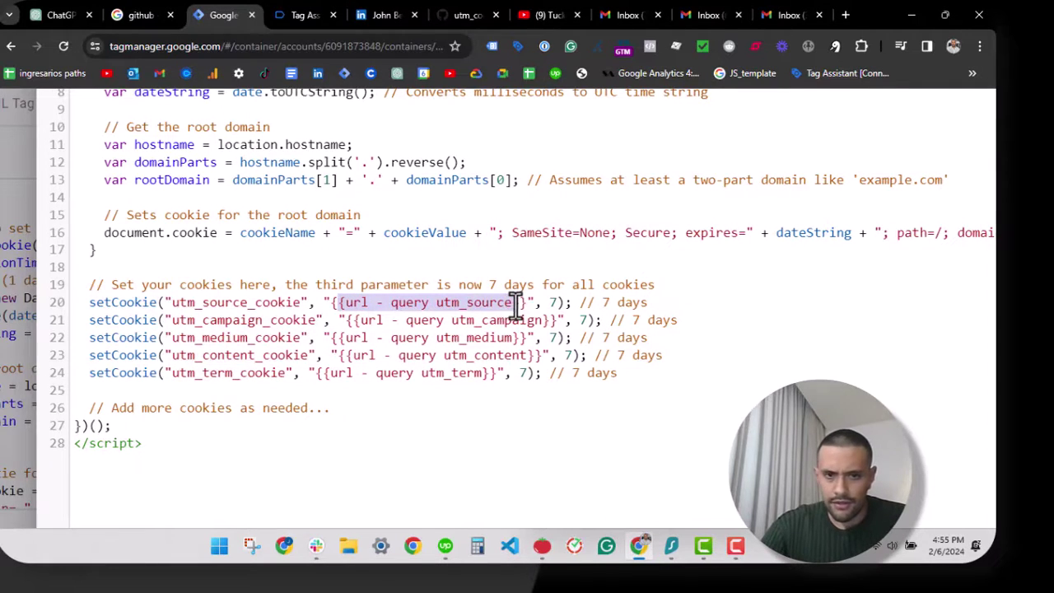
scroll(516, 302, "up", 3)
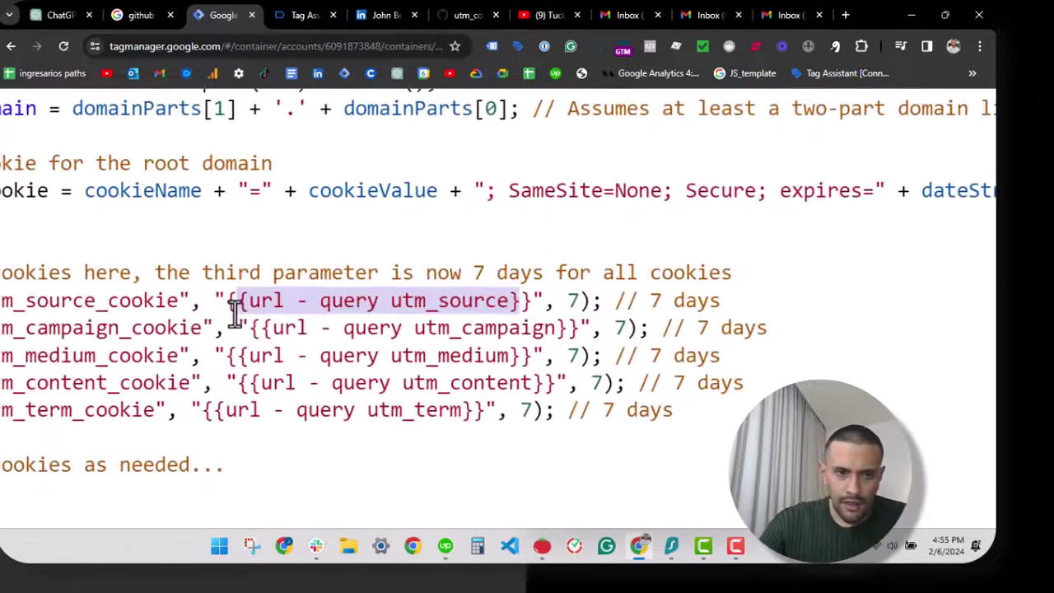
left_click_drag(228, 301, 534, 303)
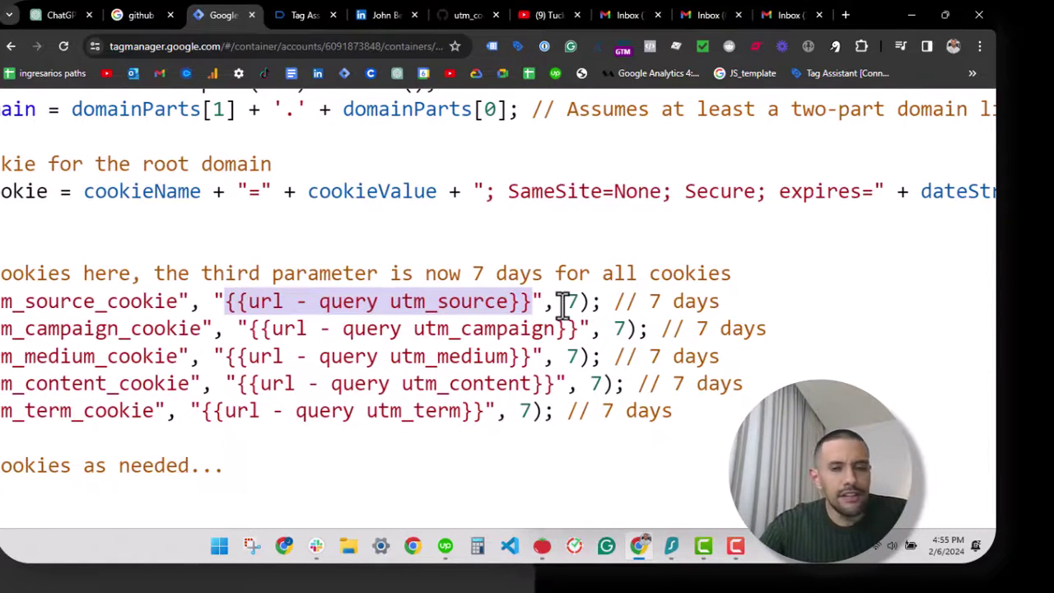
left_click_drag(564, 304, 574, 309)
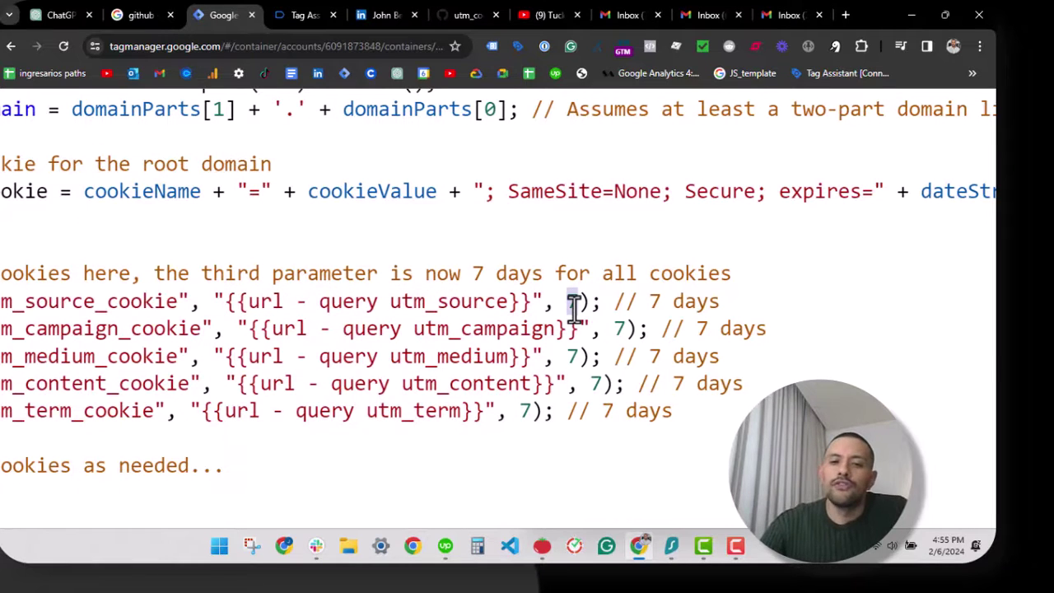
type("1")
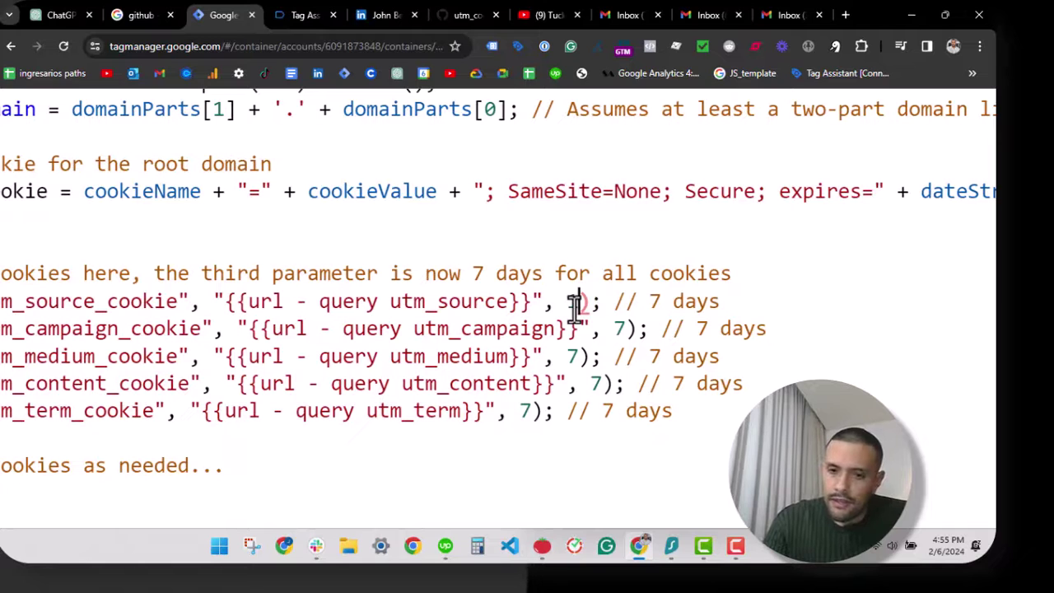
key("Down")
left_click(574, 307)
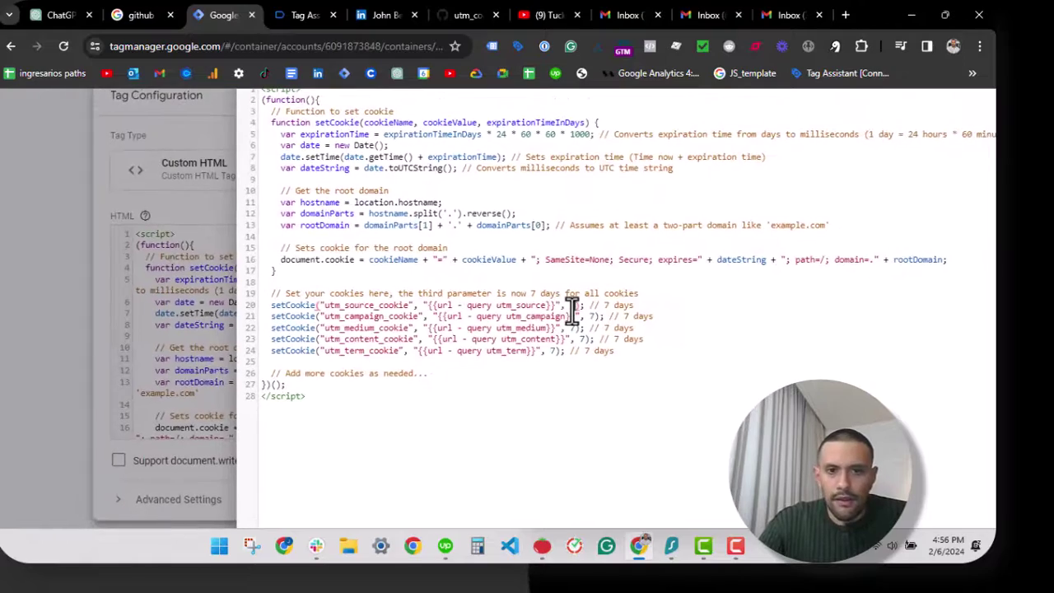
scroll(571, 309, "up", 1)
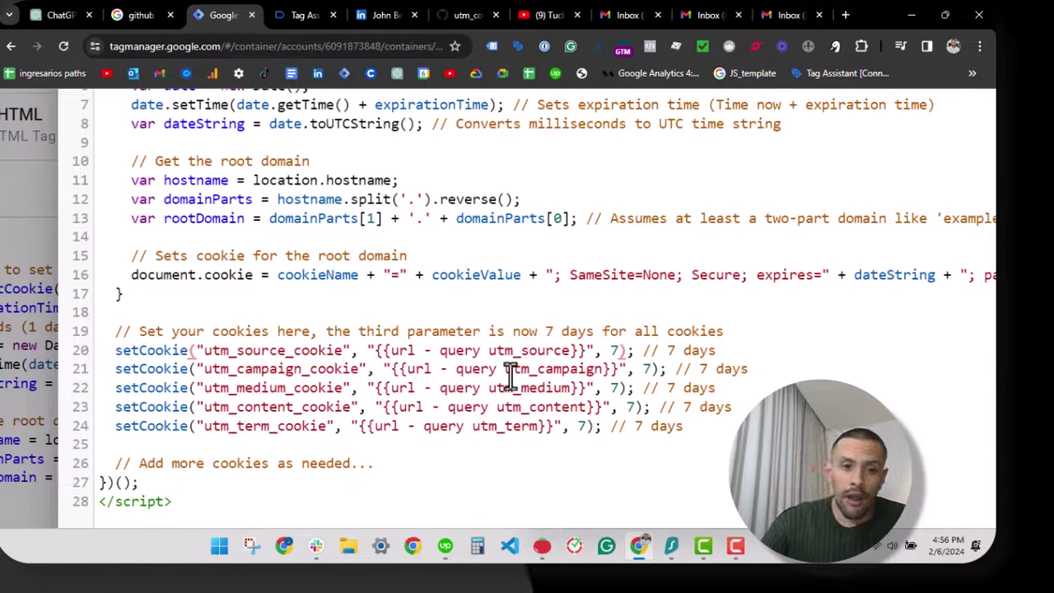
left_click_drag(373, 351, 578, 350)
key("ctrl+c")
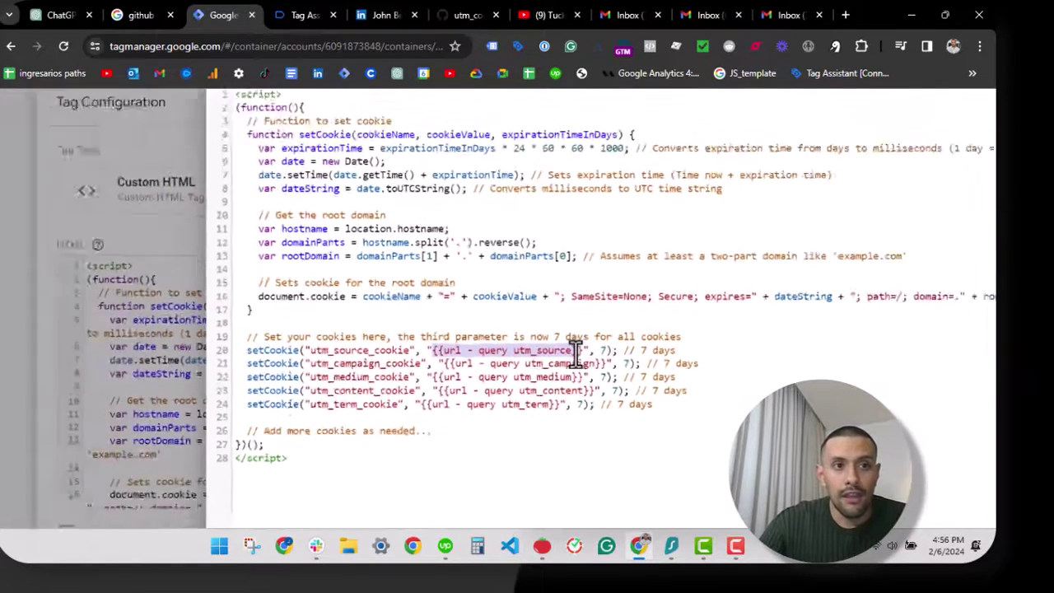
- Exit the full-screen editor, keep the unsaved changes, zoom out, and save utm_in_coolkies
left_click(138, 260)
key("Escape")
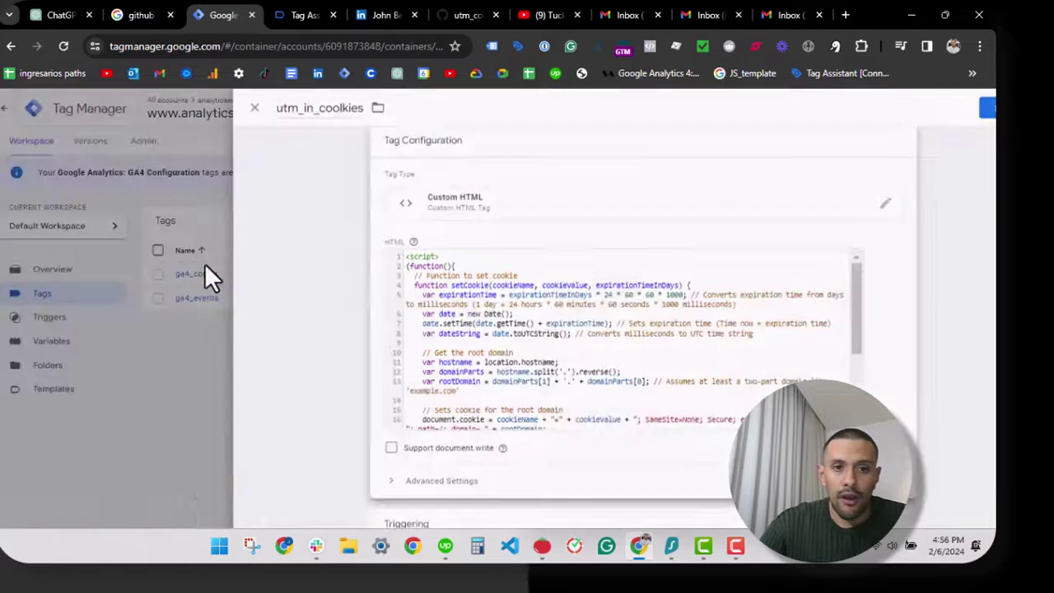
scroll(590, 376, "down", 5)
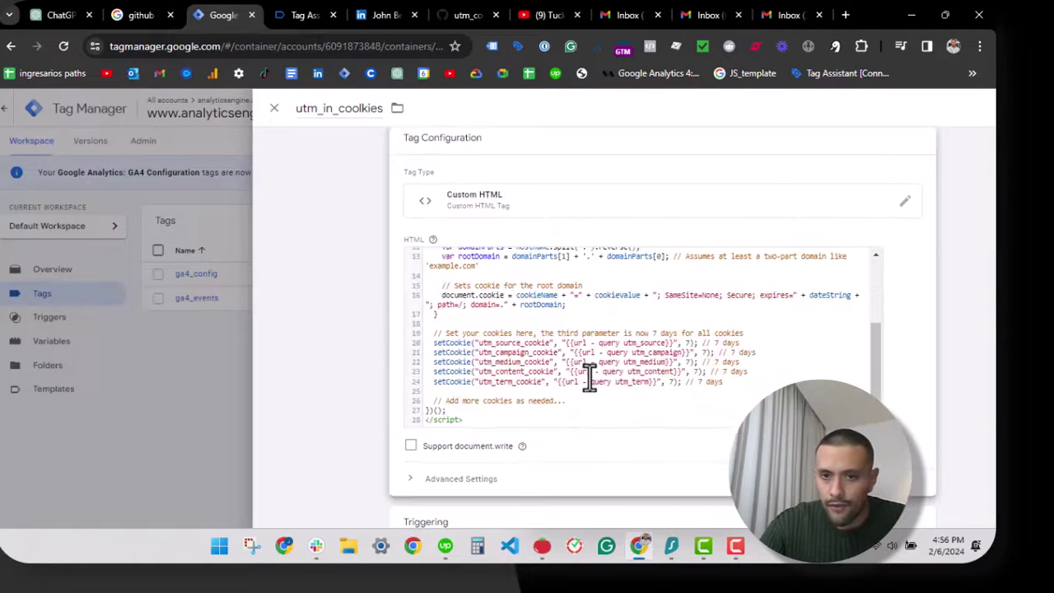
left_click_drag(574, 342, 661, 342)
left_click(156, 341)
left_click(560, 257)
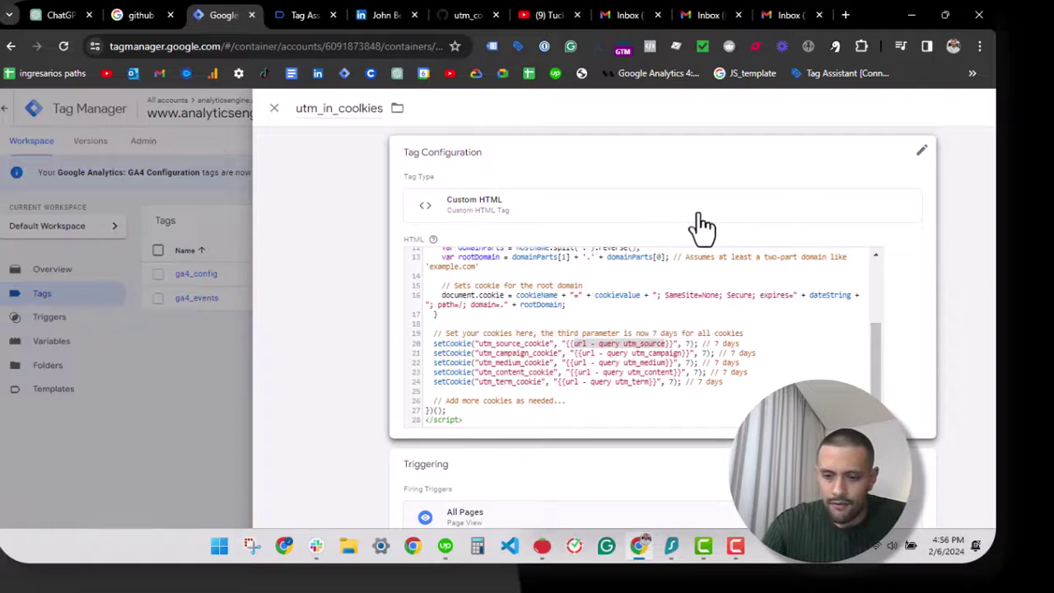
key("ctrl+minus")
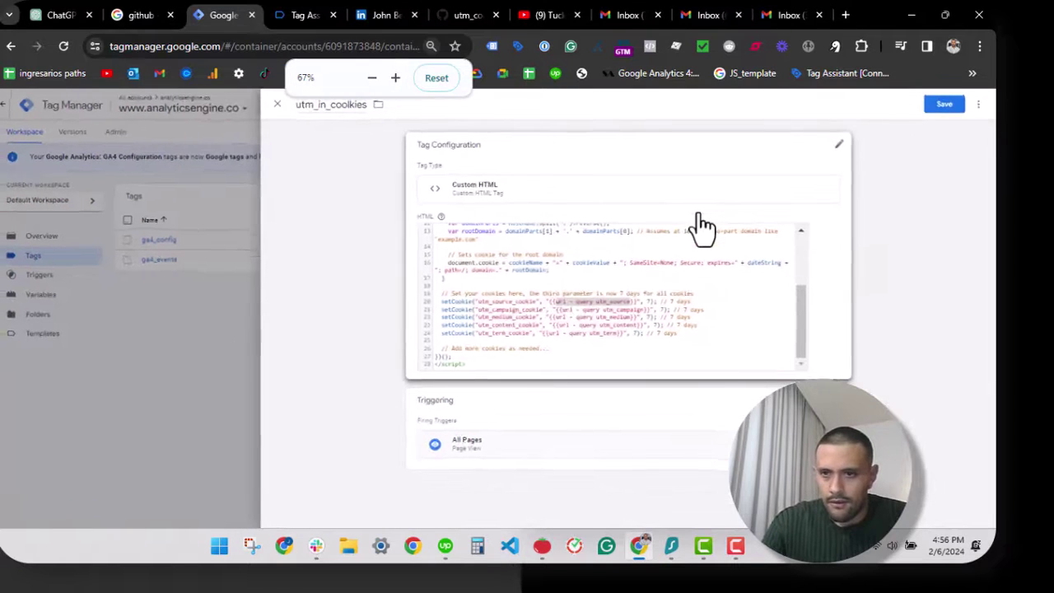
left_click(943, 107)
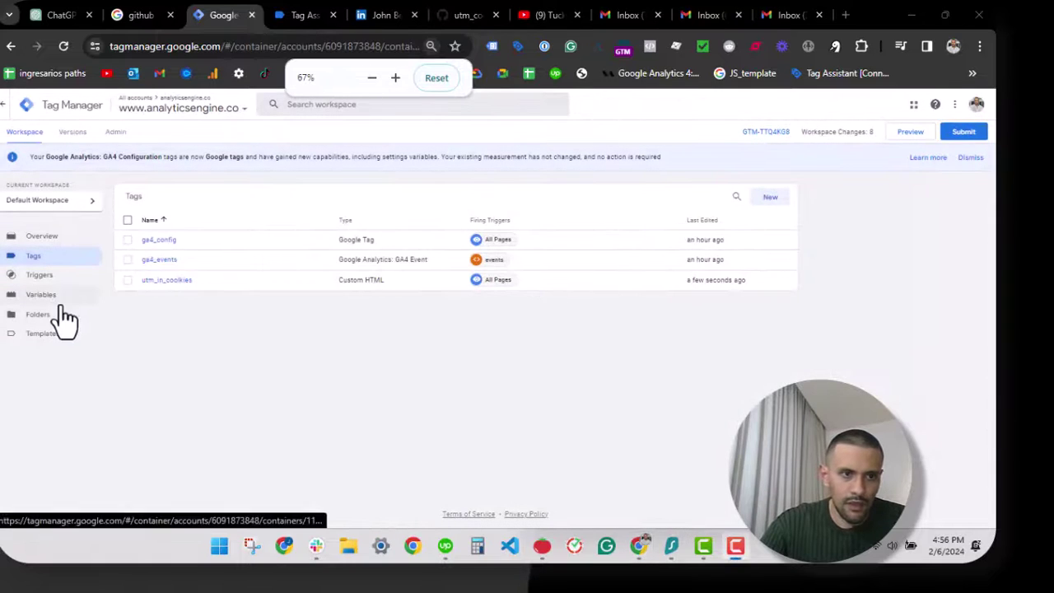
- Create a new URL variable named 'url - query utm_source'
left_click(54, 298)
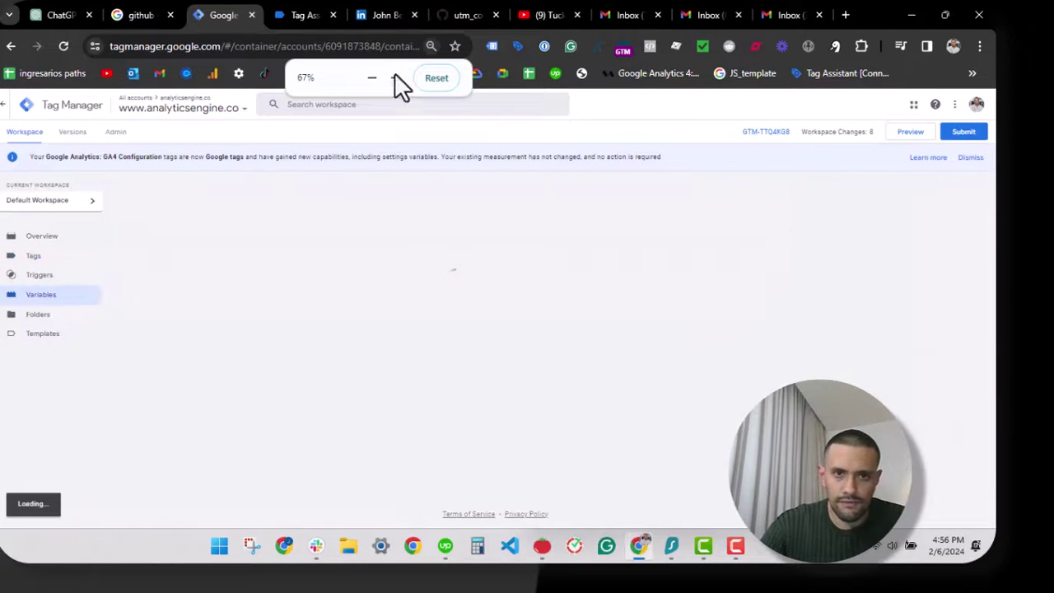
scroll(542, 320, "down", 5)
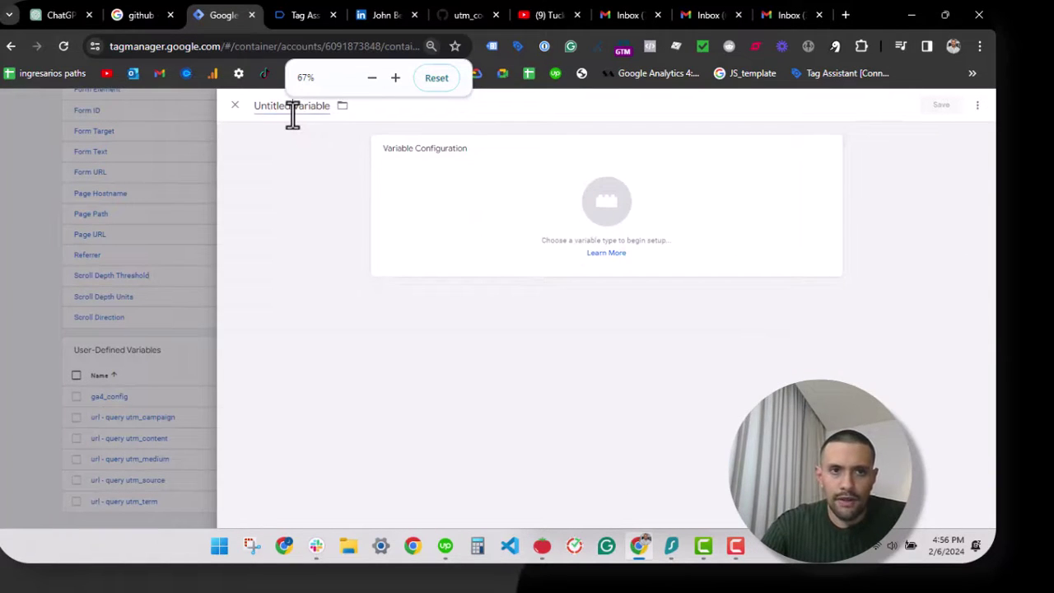
double_click(293, 113)
double_click(277, 115)
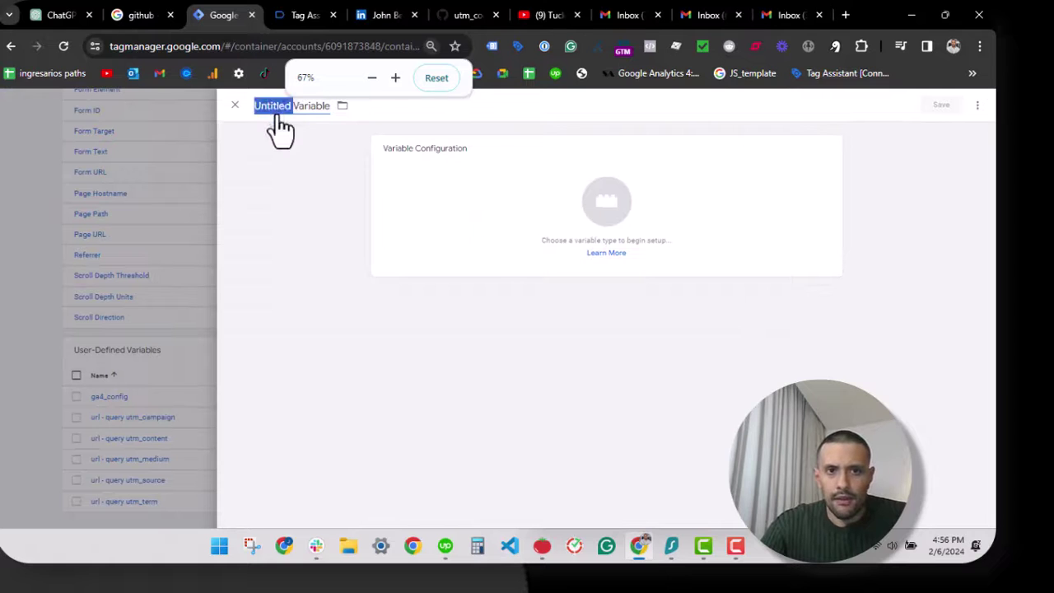
triple_click(277, 116)
key("ctrl+v")
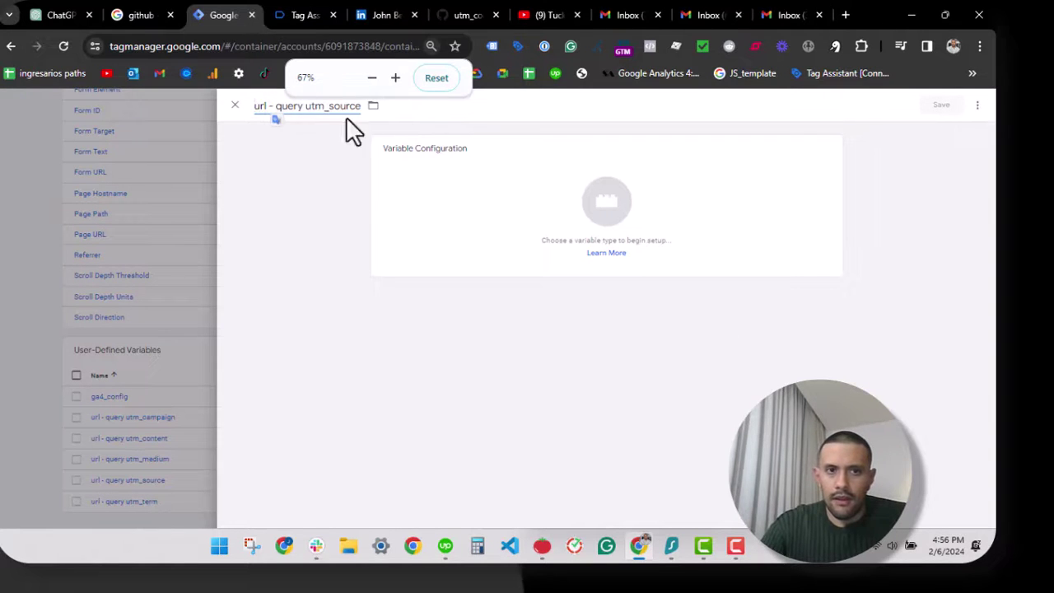
left_click(489, 191)
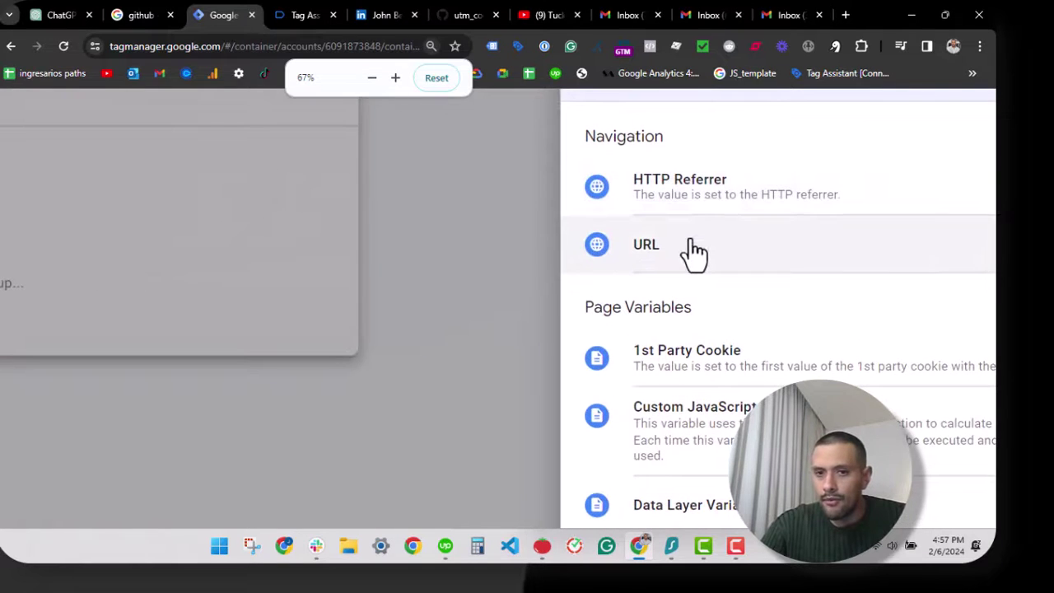
left_click(694, 252)
- Set the component type to Query with query key utm_source
left_click(145, 313)
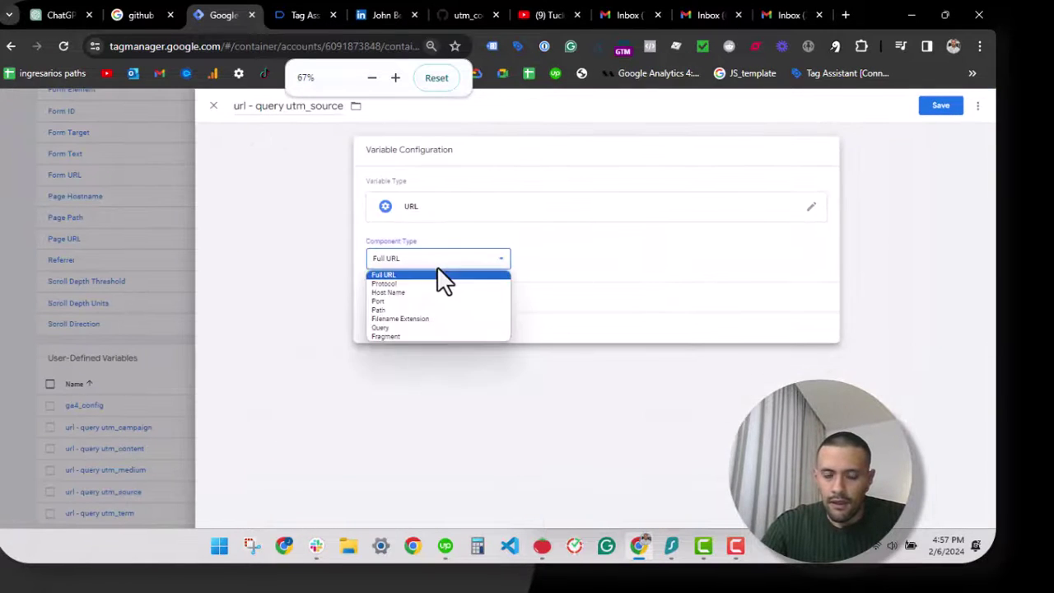
left_click(423, 328)
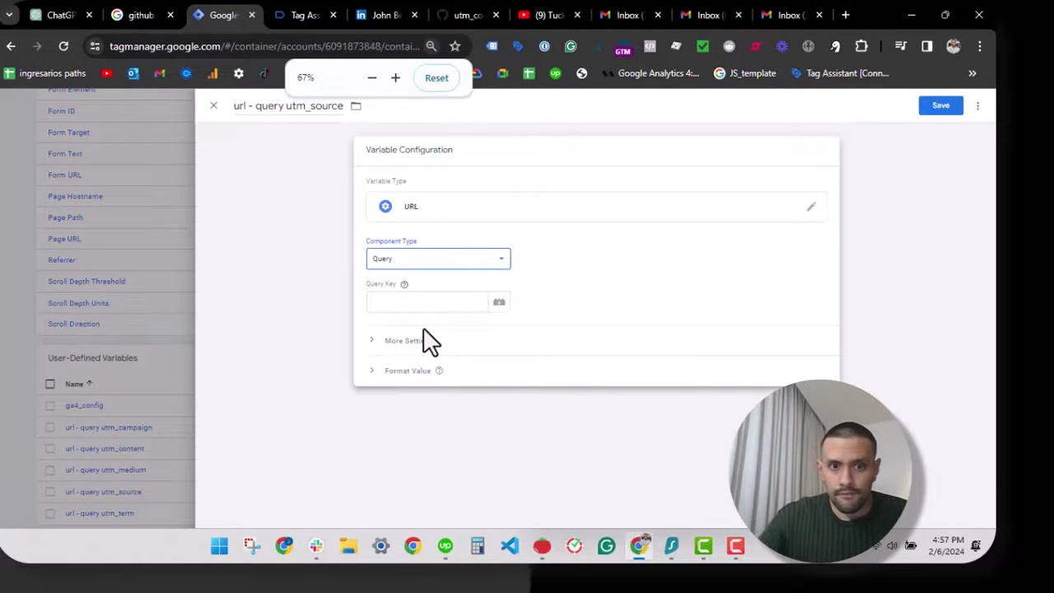
left_click(414, 303)
type("utm_source")
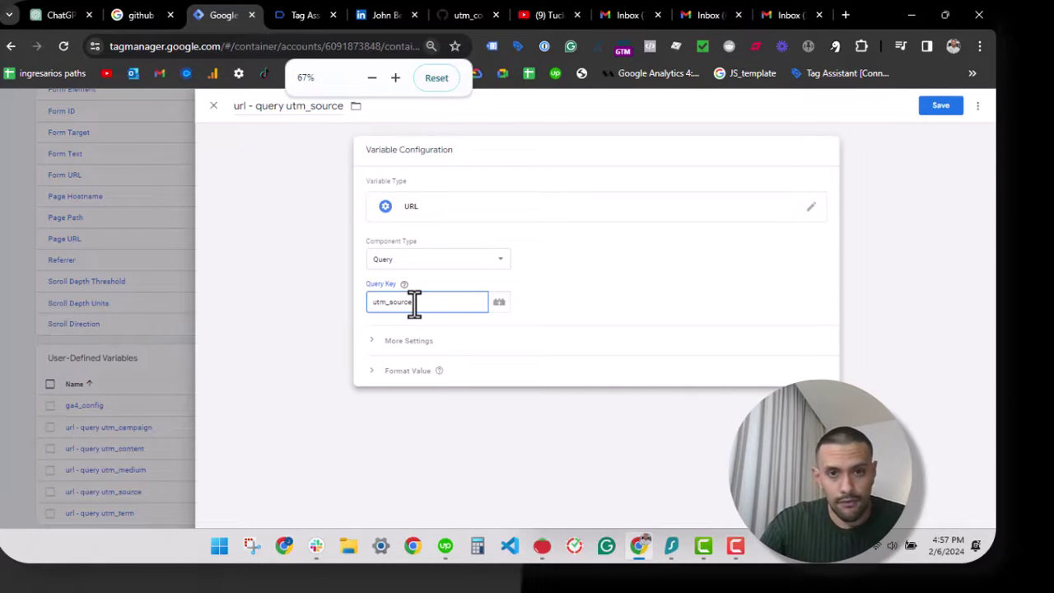
- Format the value to Lowercase and attempt to save the variable
left_click(394, 341)
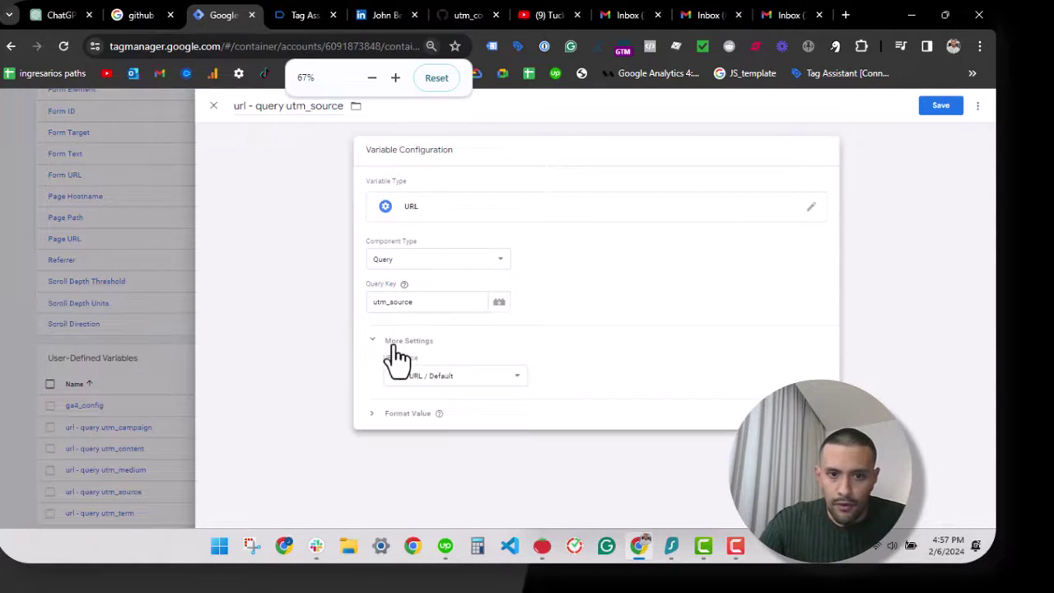
left_click(403, 413)
scroll(482, 423, "down", 1)
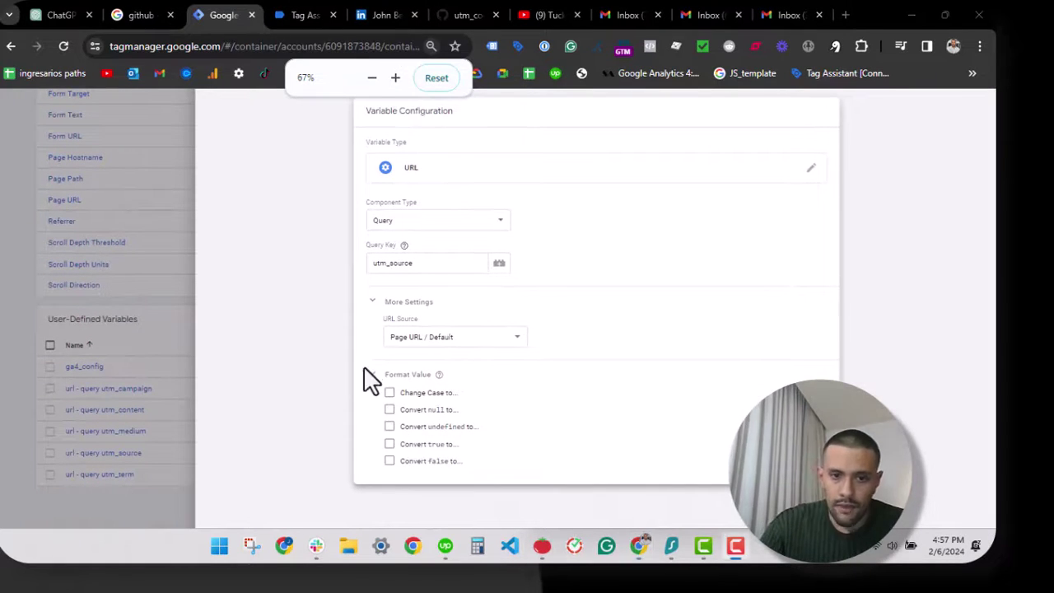
left_click(389, 394)
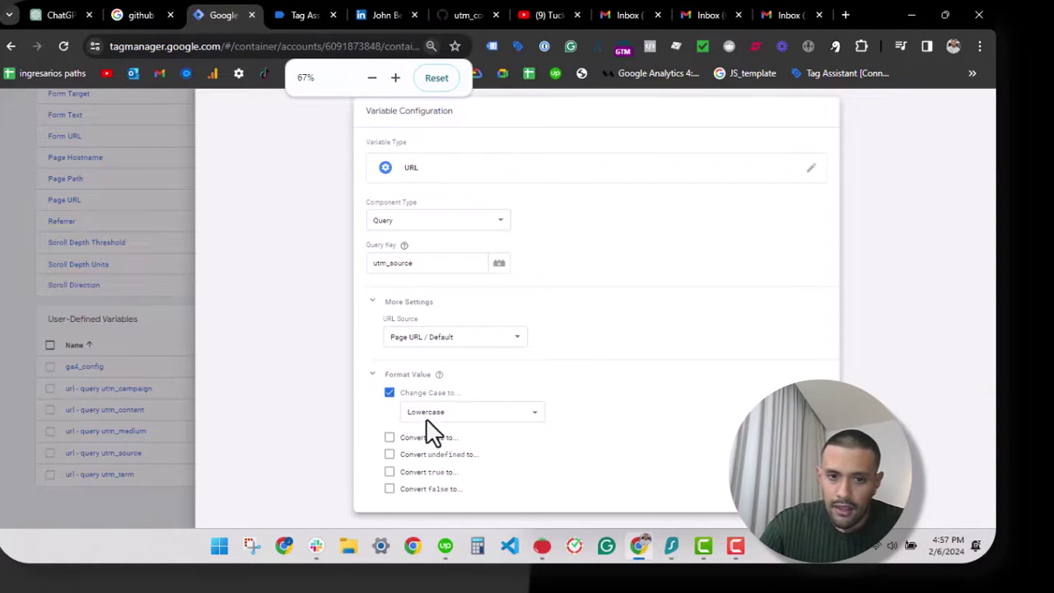
left_click(426, 417)
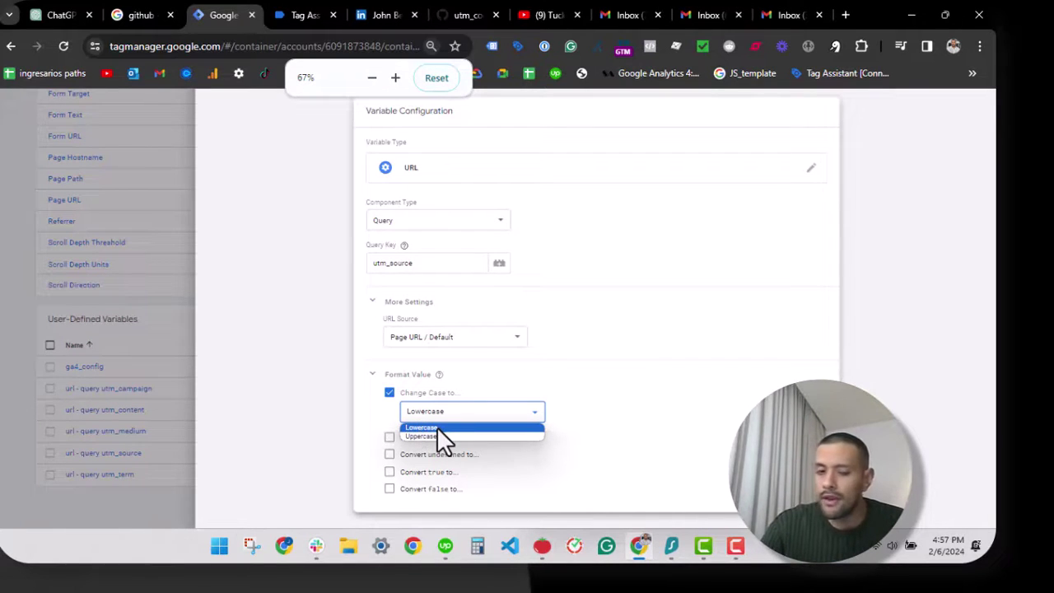
left_click(439, 428)
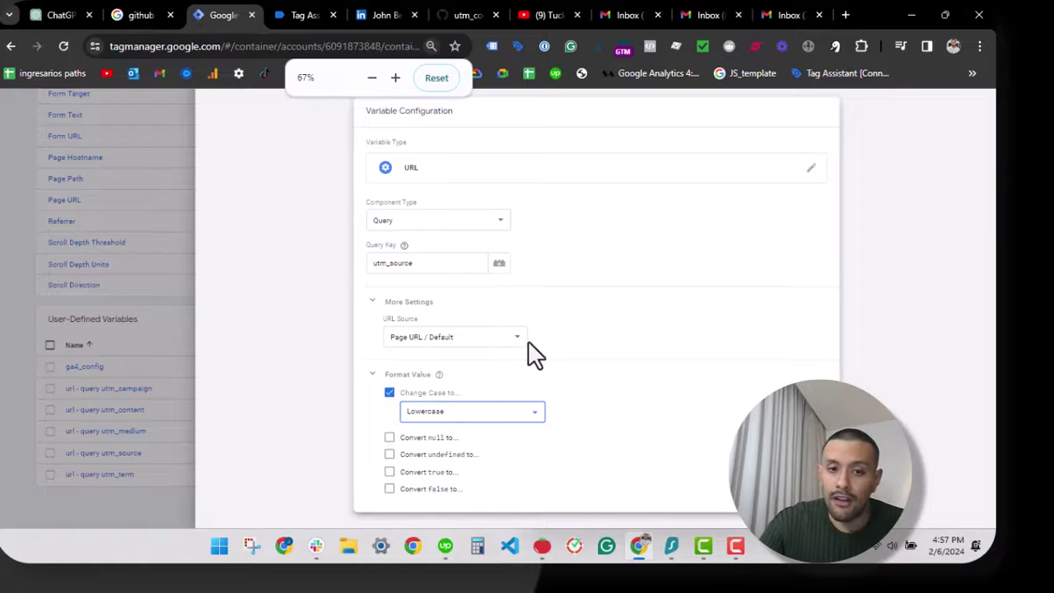
scroll(527, 355, "up", 1)
left_click(941, 105)
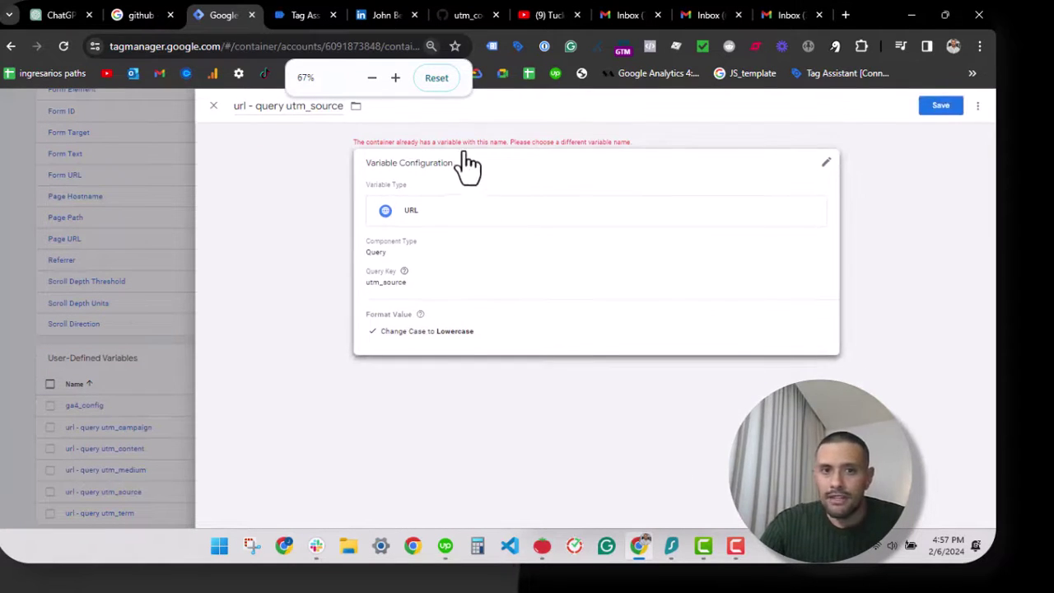
- Discard the duplicate variable and inspect the existing utm_campaign and utm_term query variables
scroll(463, 165, "up", 5)
scroll(464, 165, "down", 5)
left_click(275, 104)
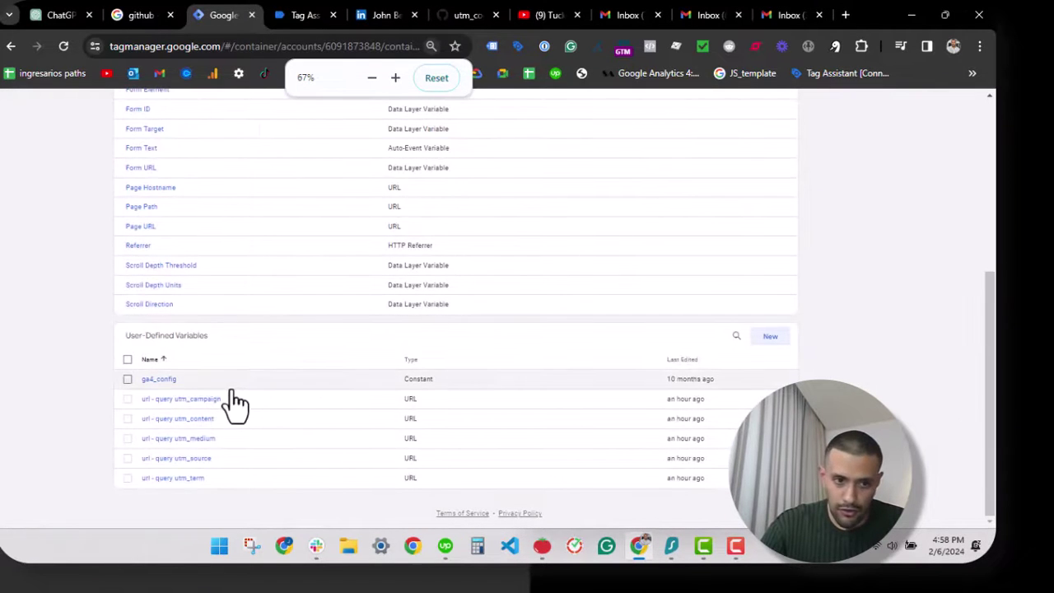
left_click(190, 399)
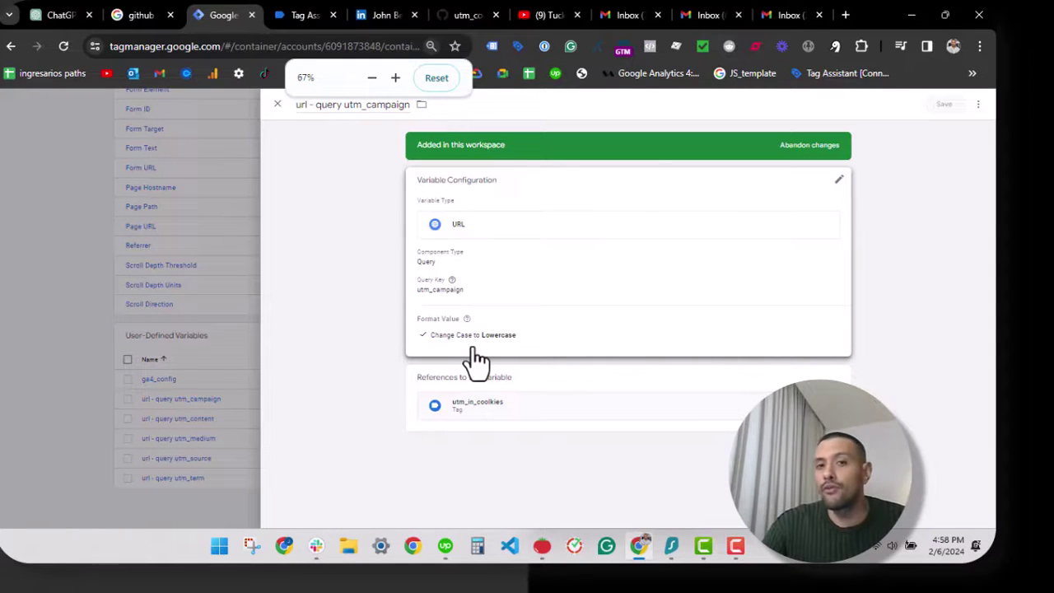
left_click(68, 368)
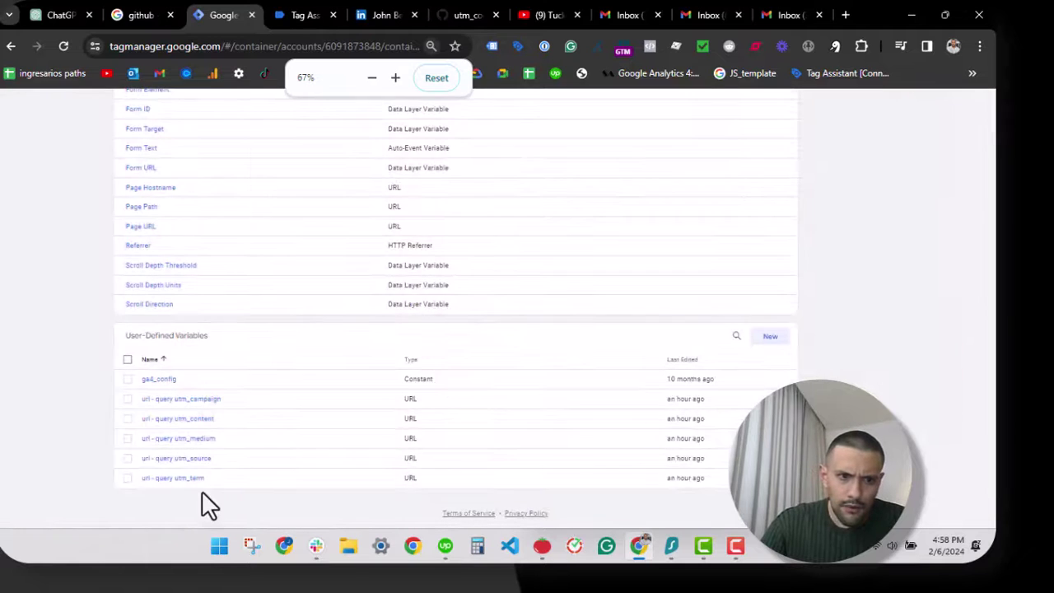
left_click(198, 486)
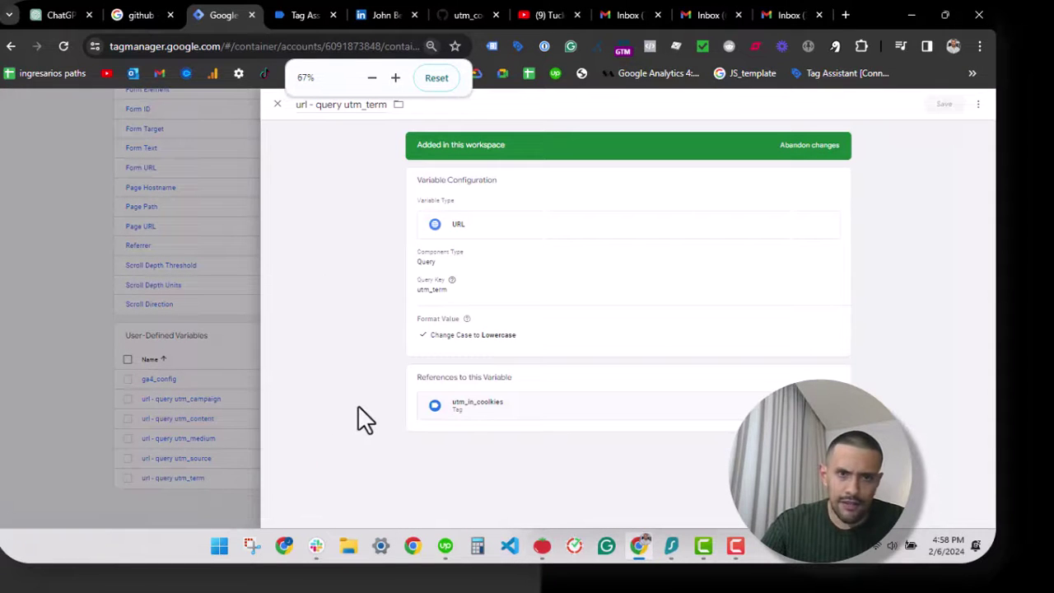
left_click(146, 299)
scroll(90, 262, "up", 2)
scroll(90, 262, "up", 5)
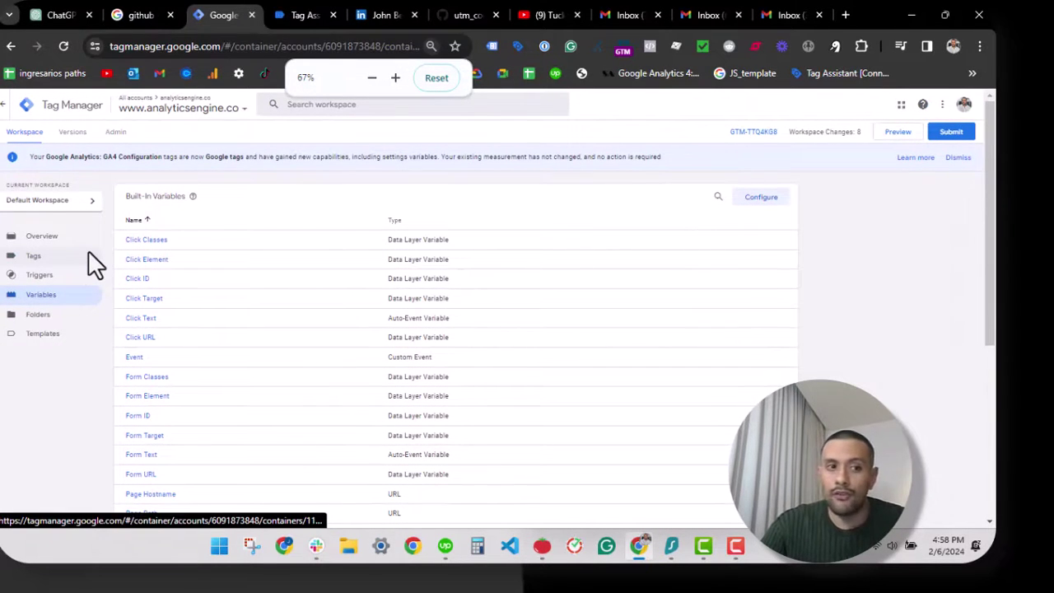
- Open Tags, start a preview, then close the LinkedIn and Tag Assistant tabs
left_click(89, 253)
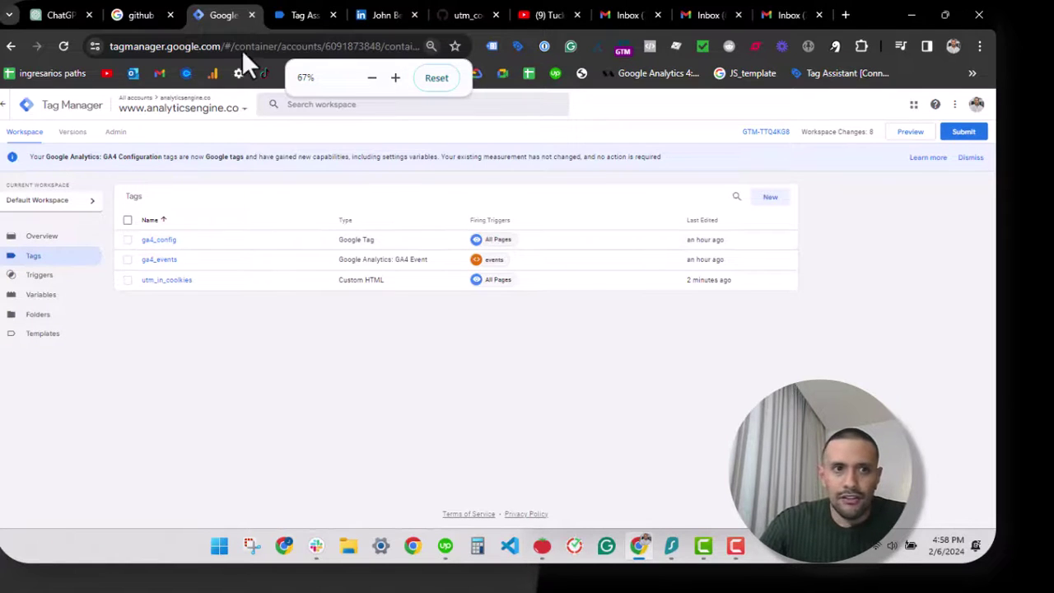
left_click(911, 135)
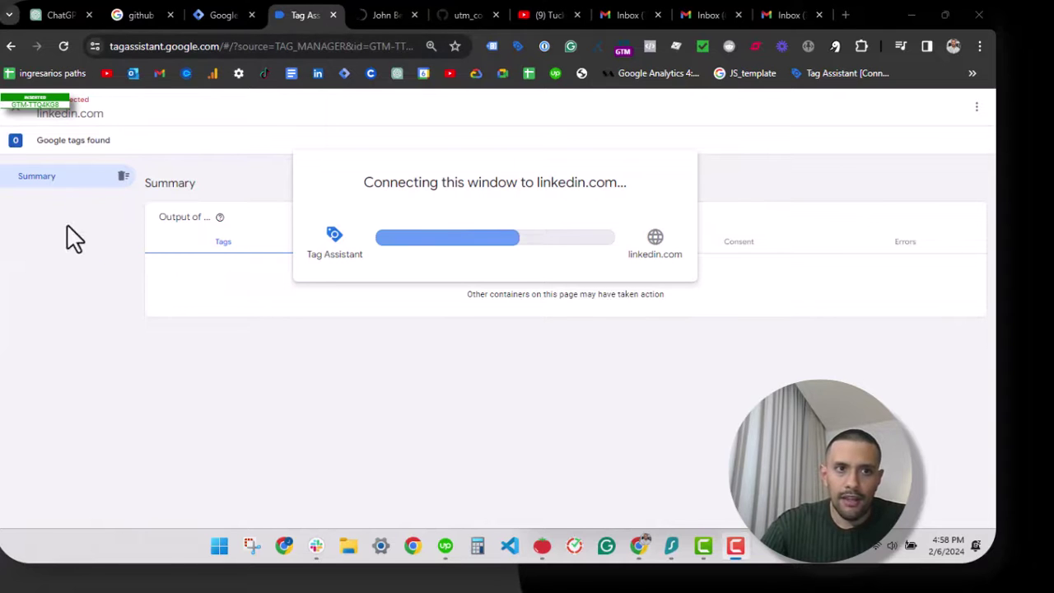
left_click(414, 15)
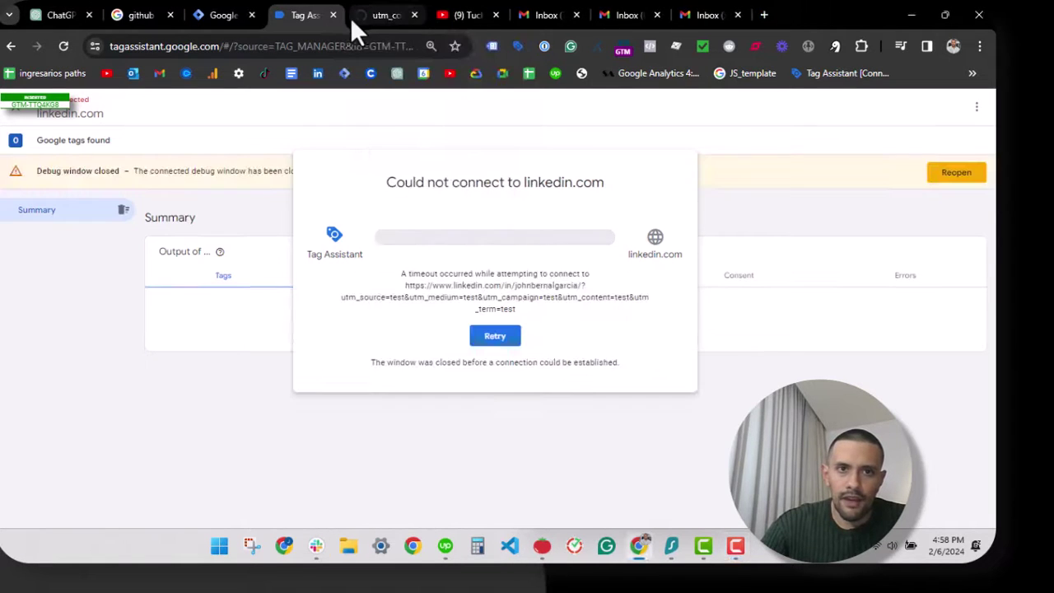
left_click(332, 15)
left_click(221, 14)
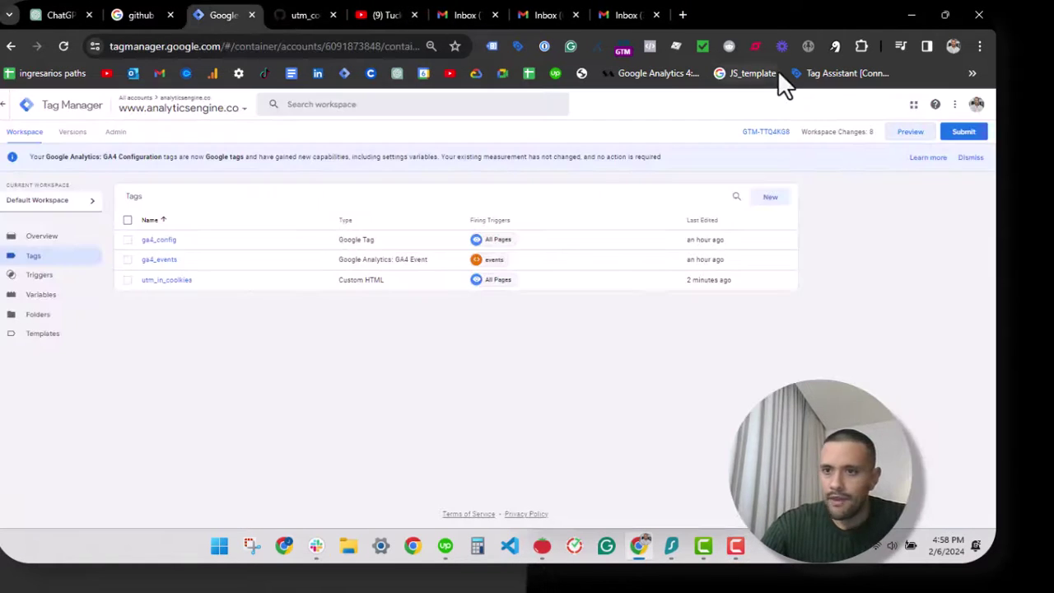
- Start preview and paste the LinkedIn profile URL plus the test utm query string as the website
left_click(914, 135)
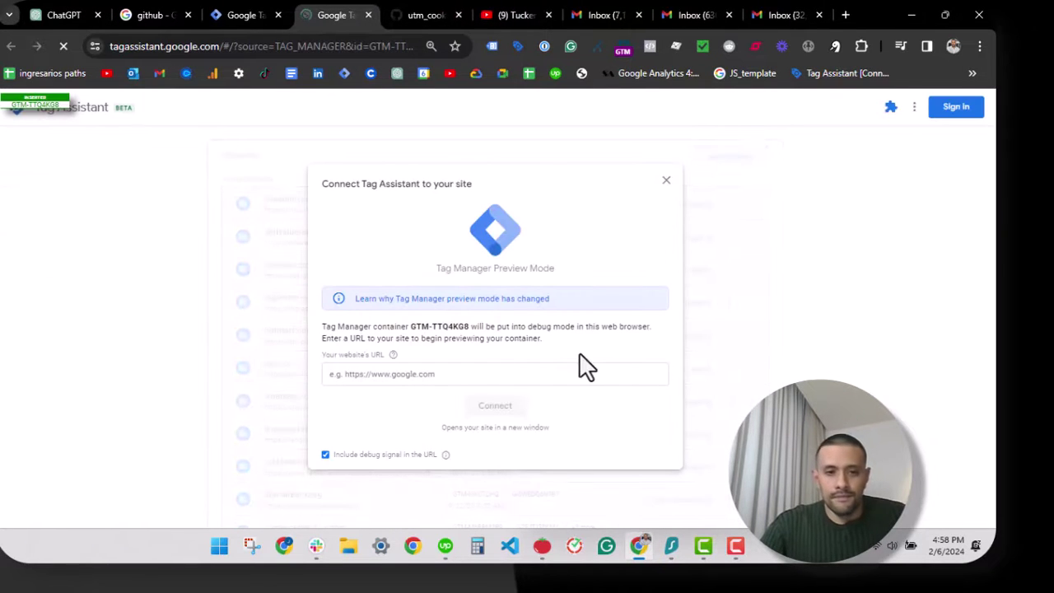
left_click(434, 372)
key("super+v")
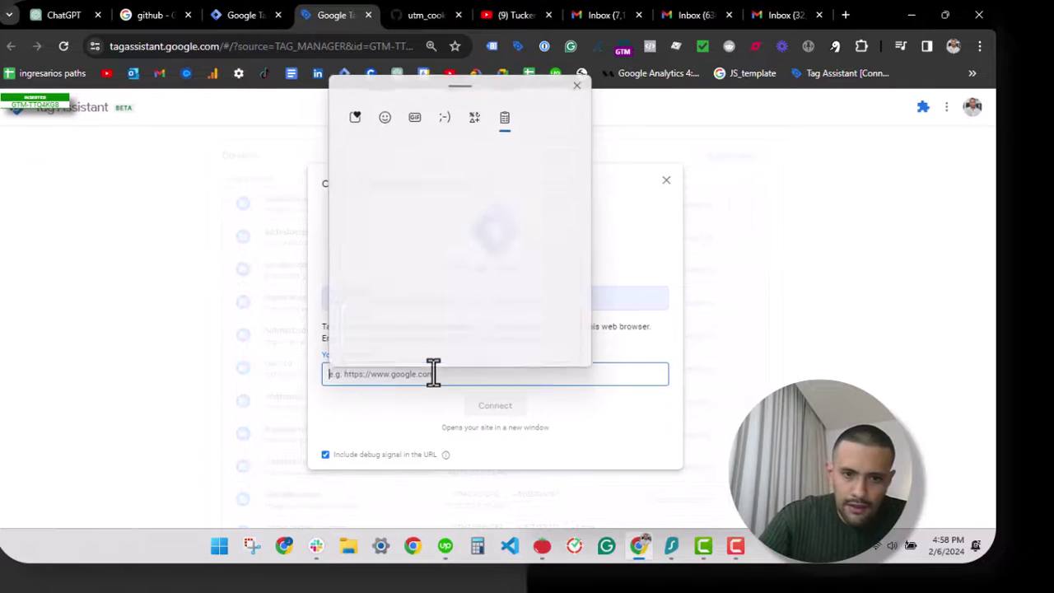
scroll(409, 300, "down", 2)
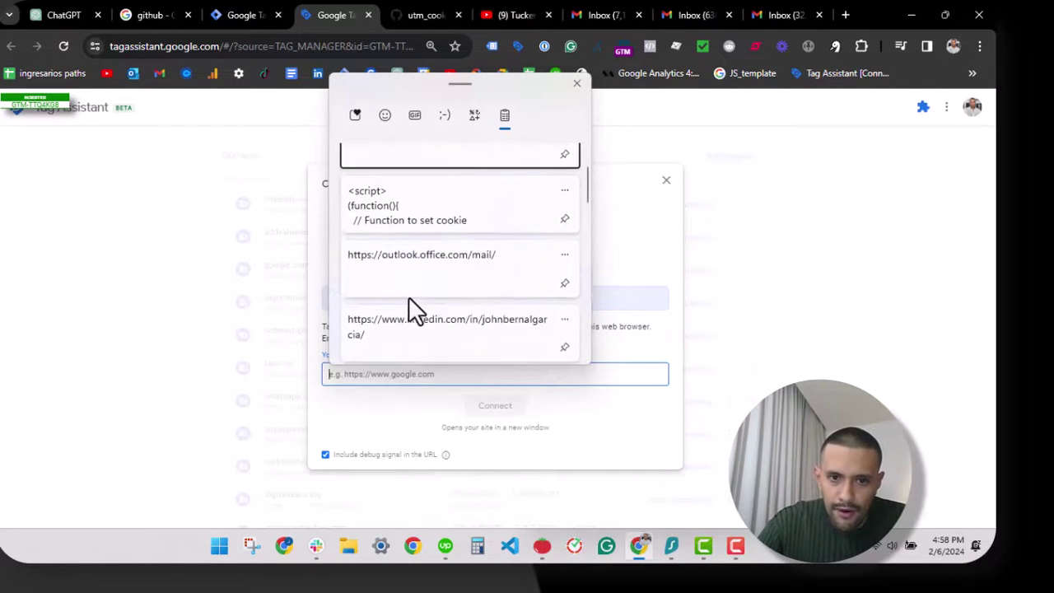
left_click(408, 300)
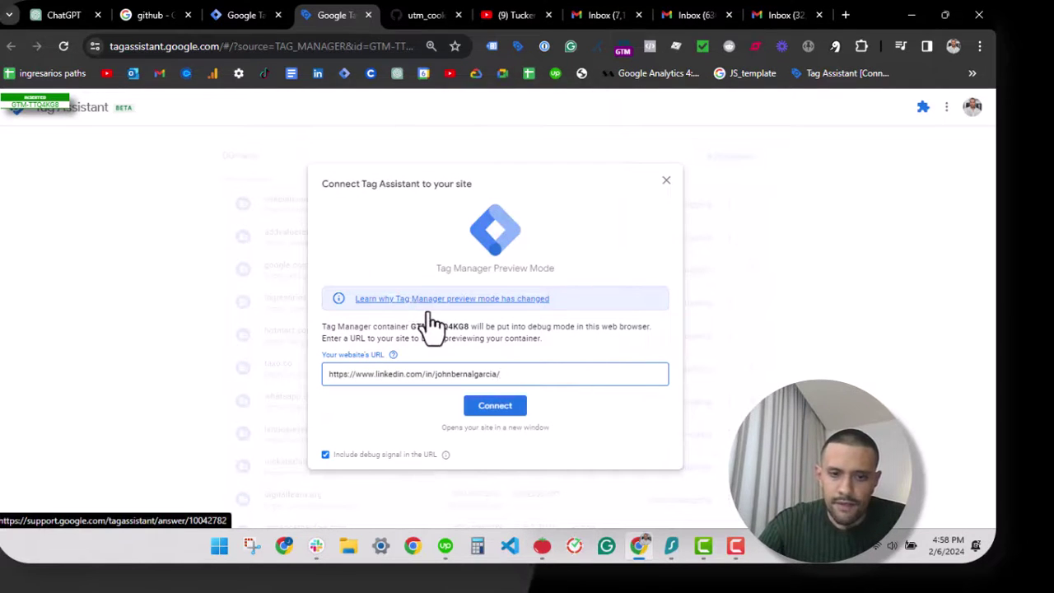
key("super+v")
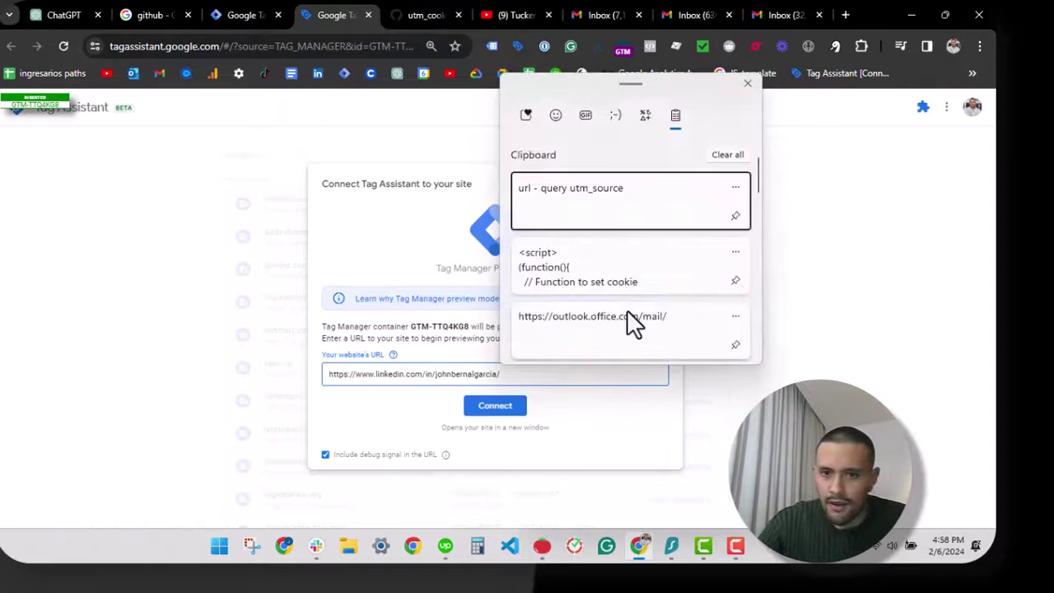
scroll(630, 322, "down", 2)
scroll(627, 312, "down", 3)
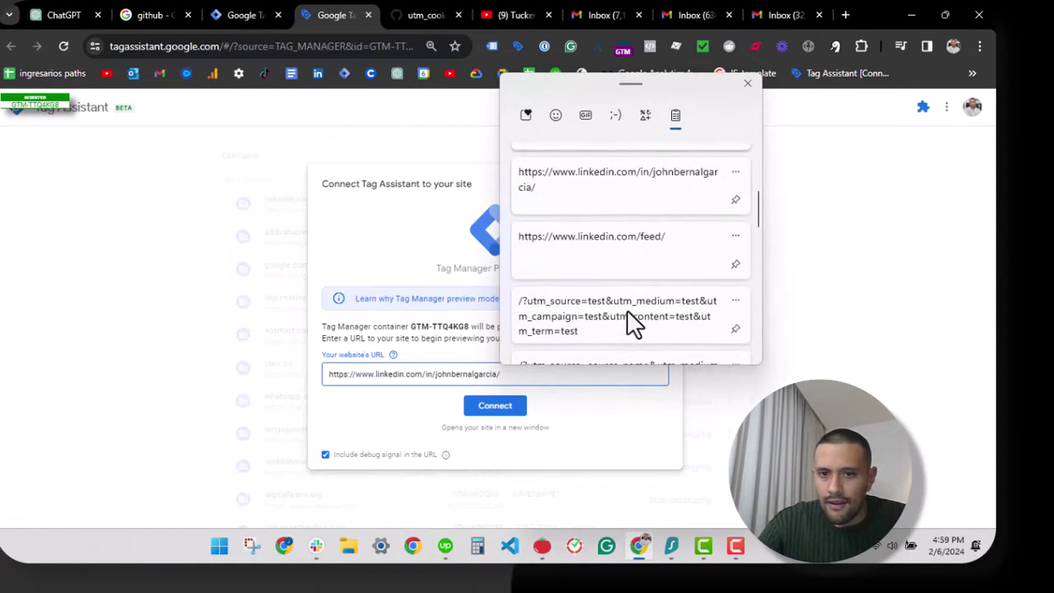
left_click(631, 321)
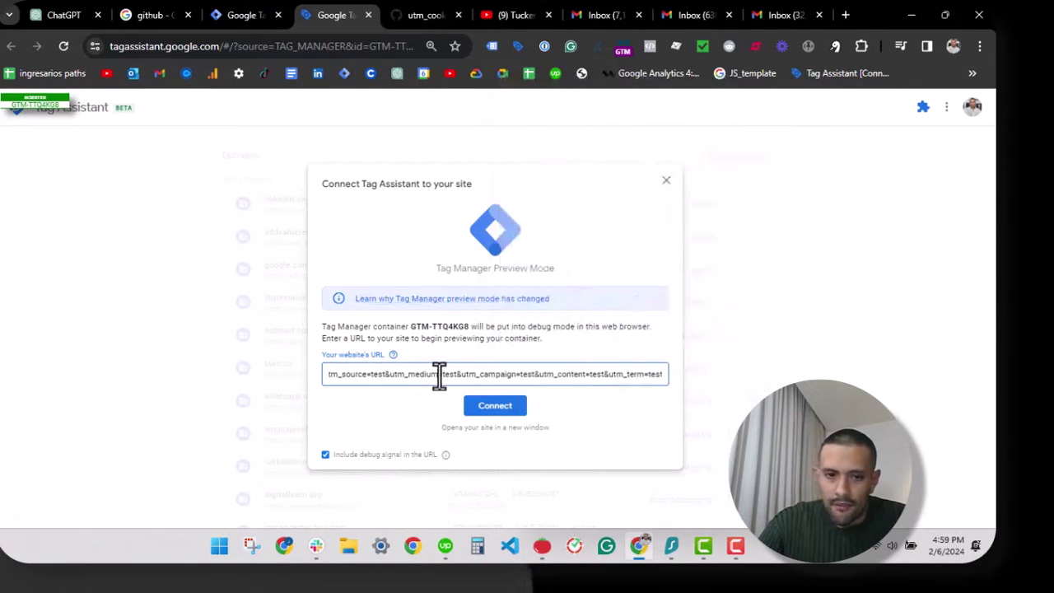
- Insert the missing slash before the utm query string and connect the preview
left_click_drag(439, 376, 266, 395)
left_click(415, 377)
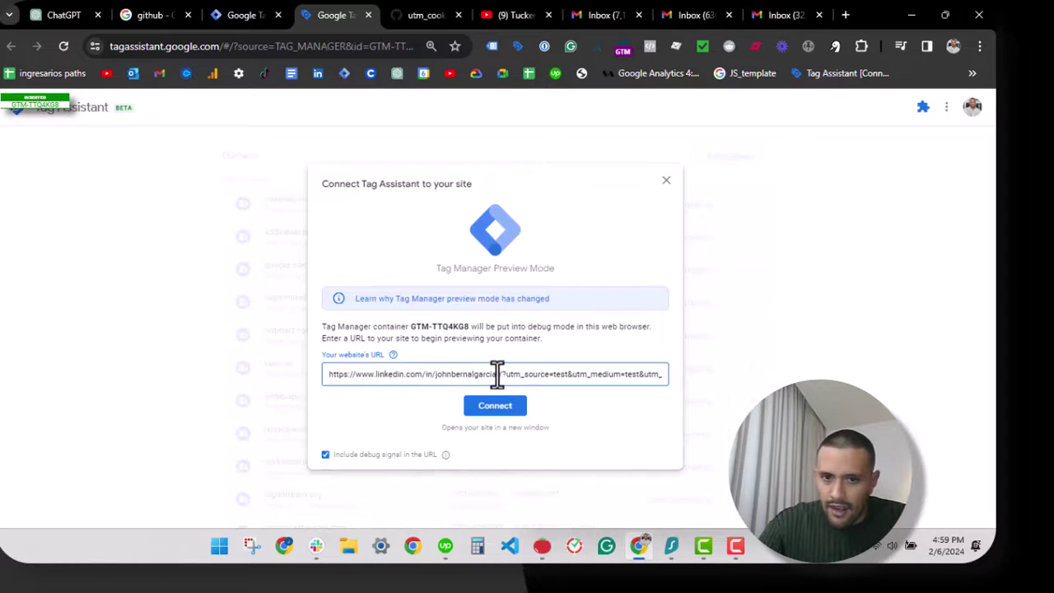
left_click(498, 373)
type("/")
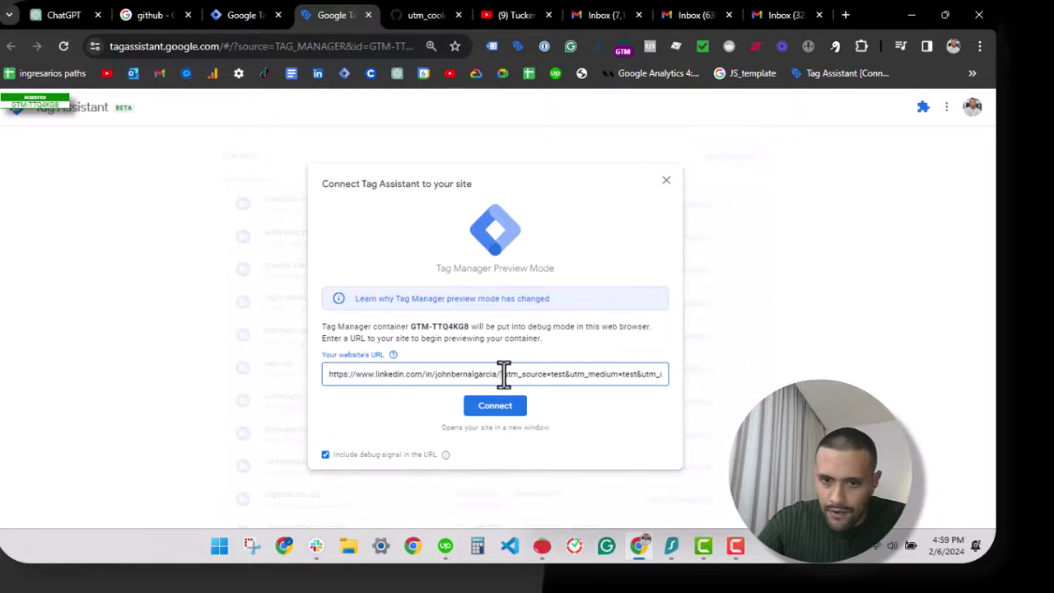
left_click_drag(504, 374, 664, 375)
scroll(502, 411, "up", 3)
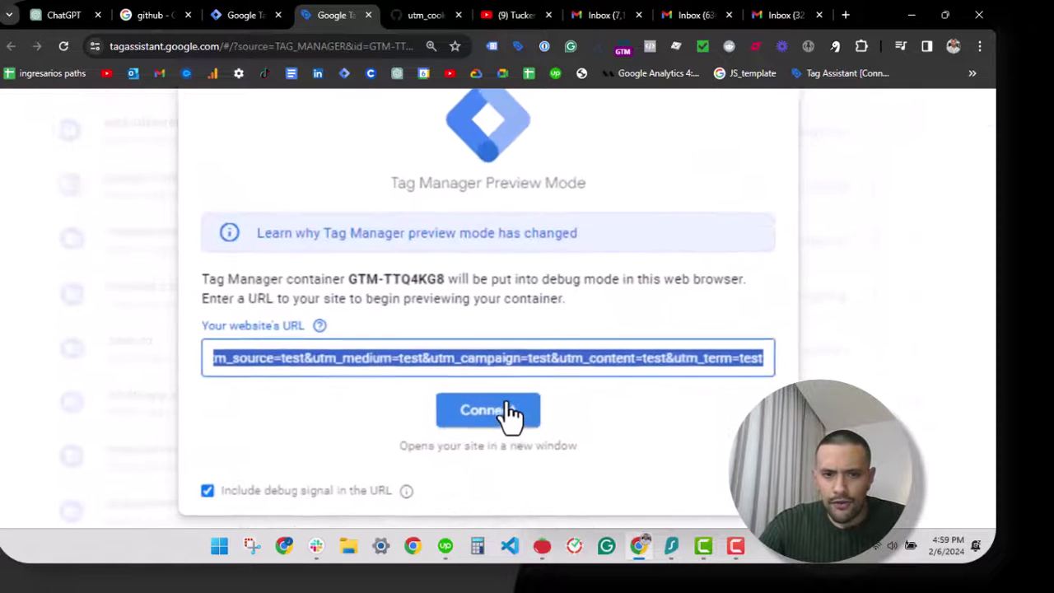
left_click(317, 361)
left_click_drag(306, 360, 445, 358)
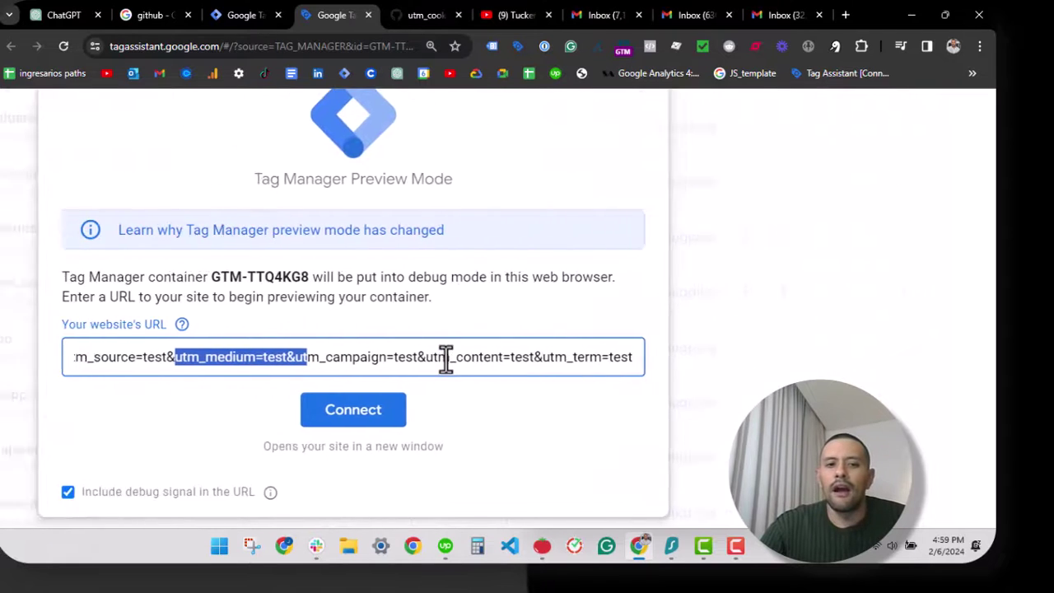
scroll(446, 358, "down", 3)
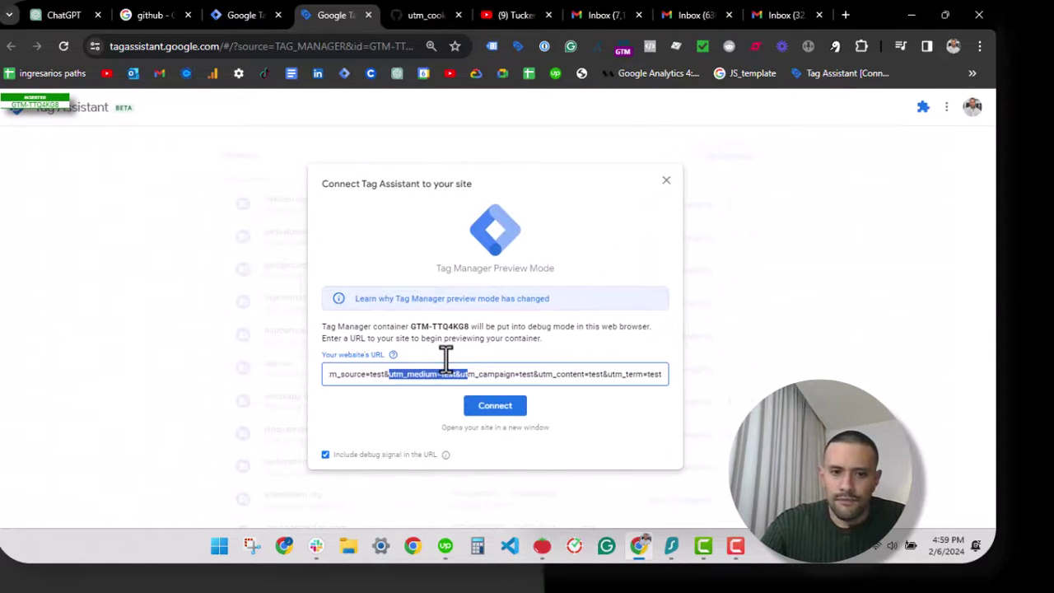
left_click(356, 362)
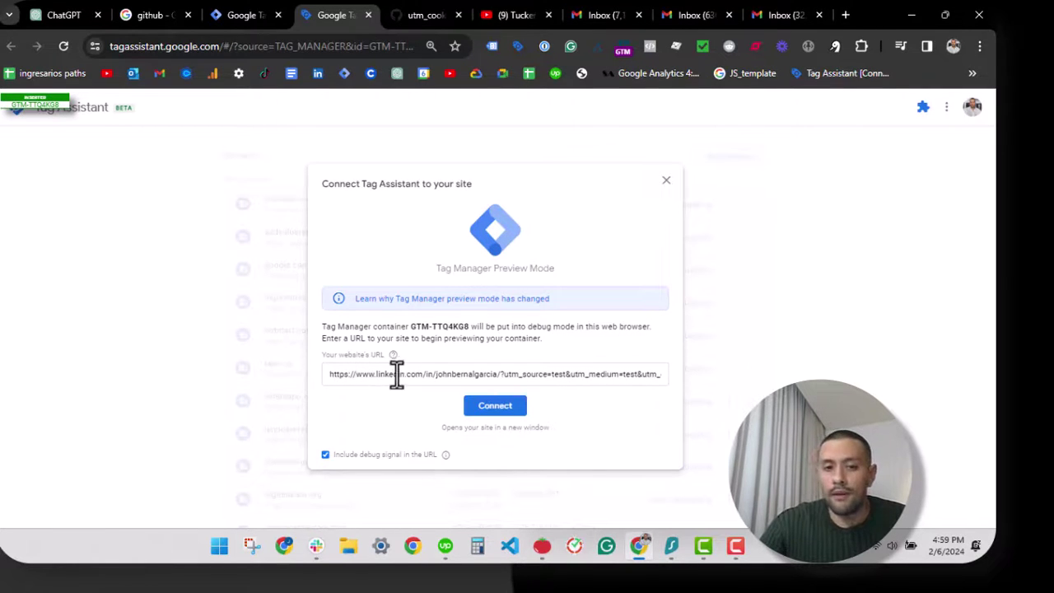
left_click(507, 416)
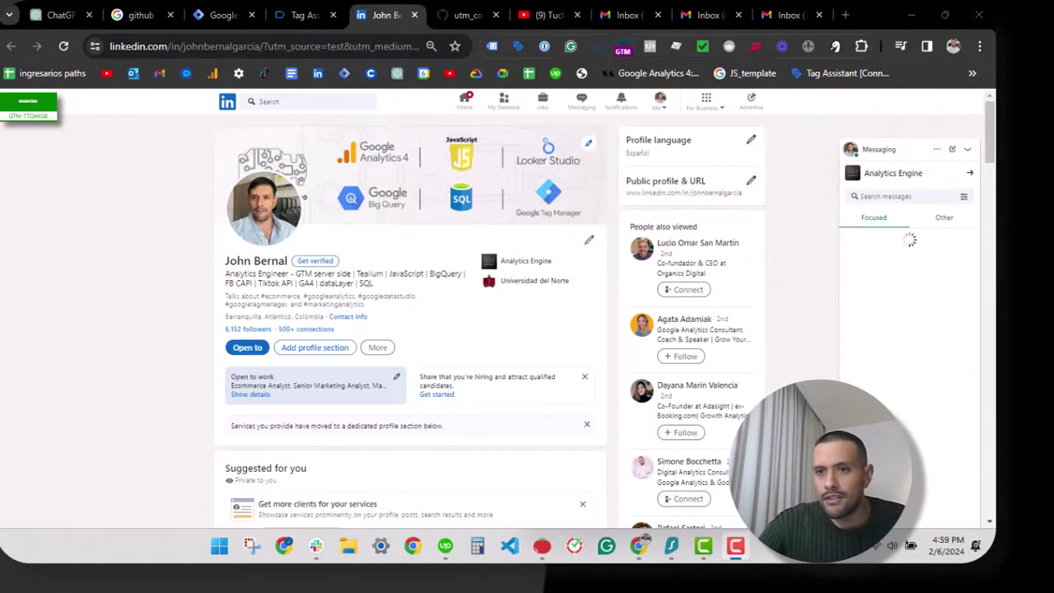
- Collapse LinkedIn messaging and check the dataLayer inspector extension's advanced options
left_click(965, 152)
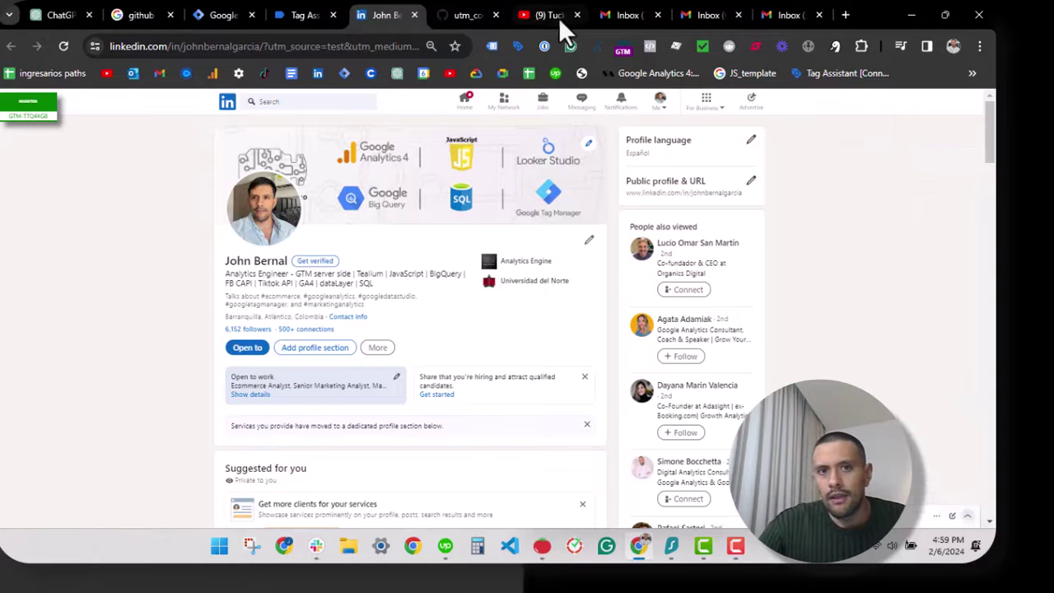
left_click(622, 51)
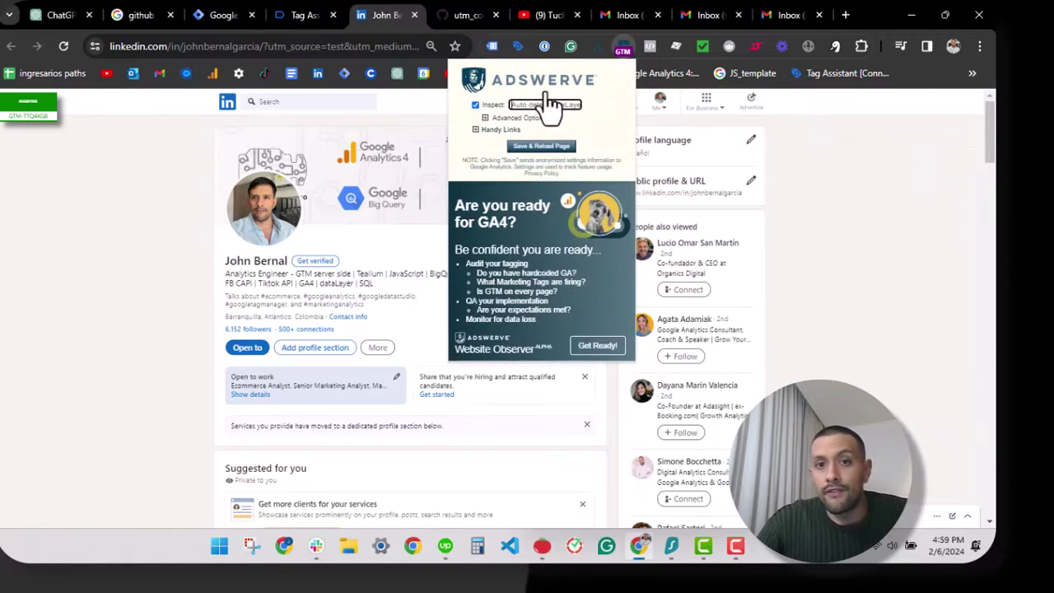
left_click(493, 118)
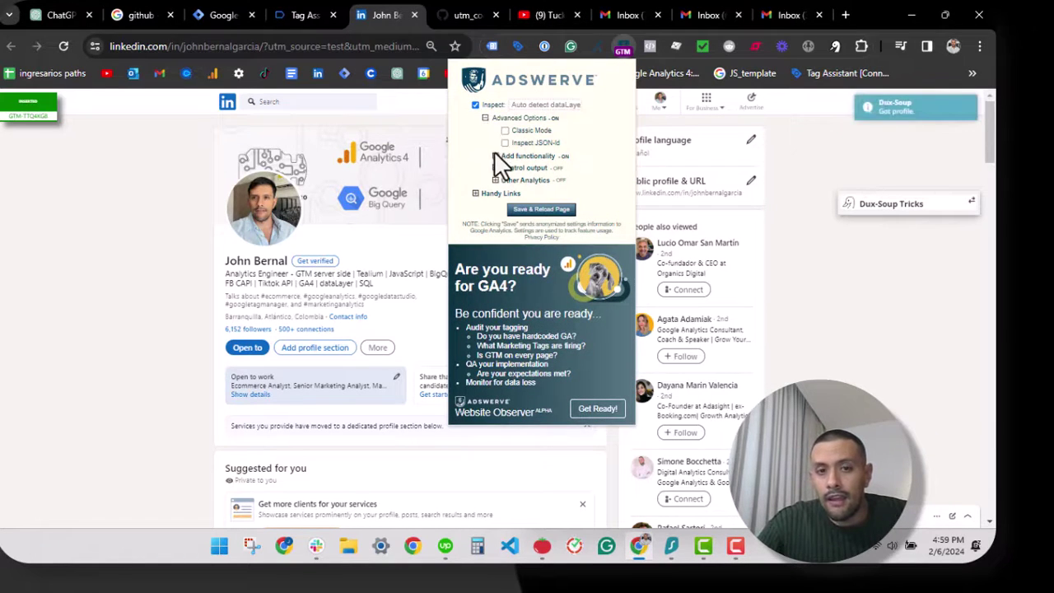
left_click(495, 156)
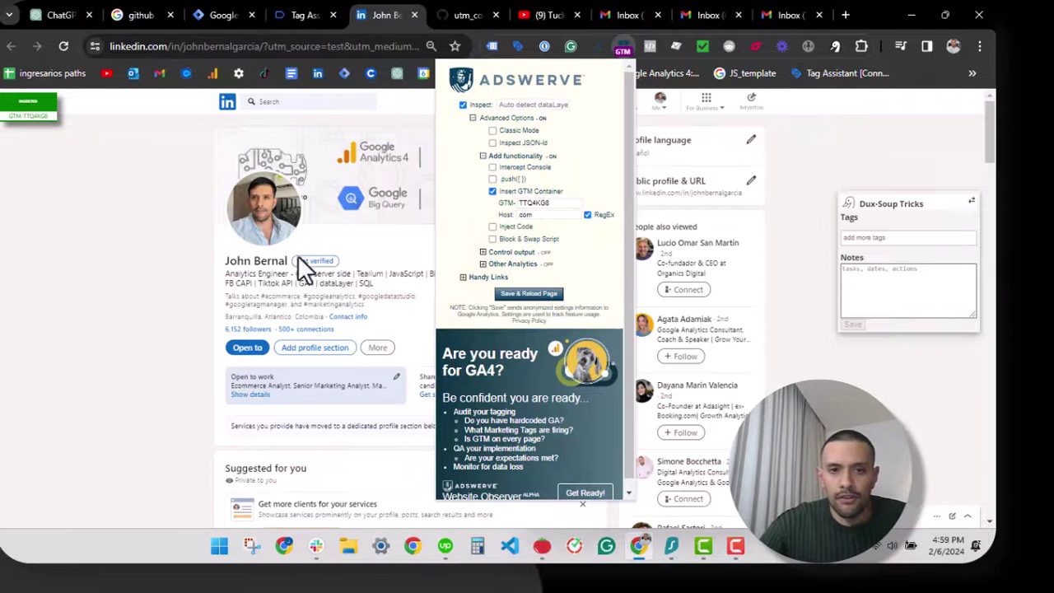
left_click(155, 295)
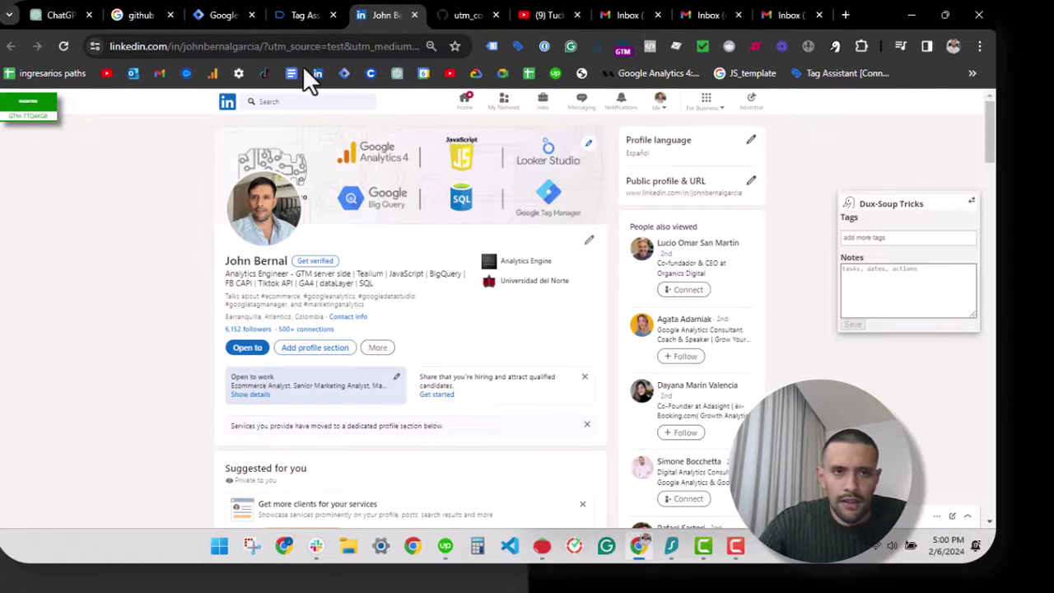
- Open Chrome developer tools on the UTM-tagged profile page via Inspect
left_click_drag(247, 47, 500, 46)
right_click(121, 295)
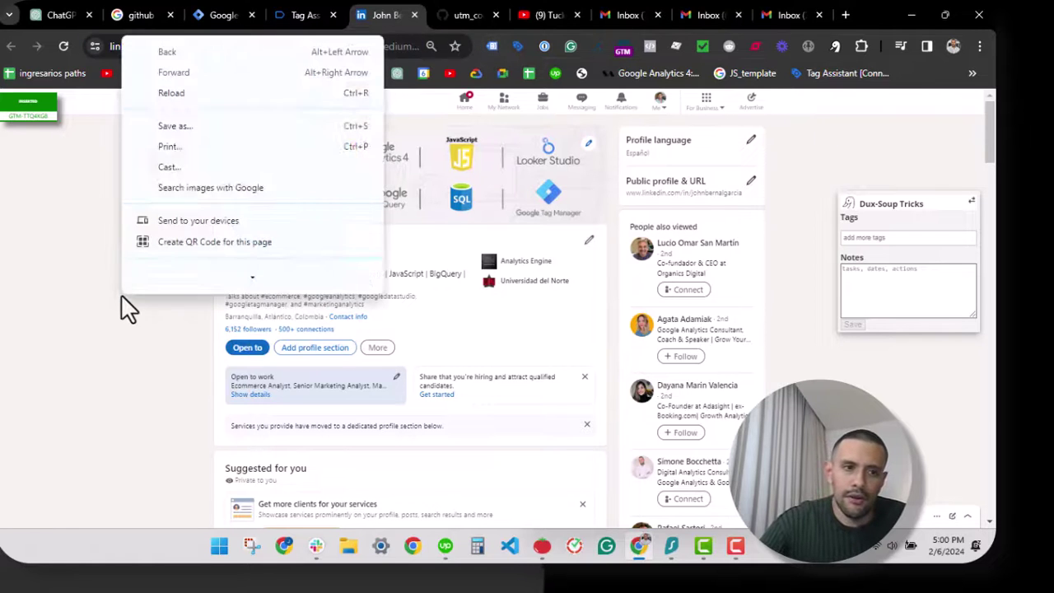
left_click(126, 341)
right_click(162, 401)
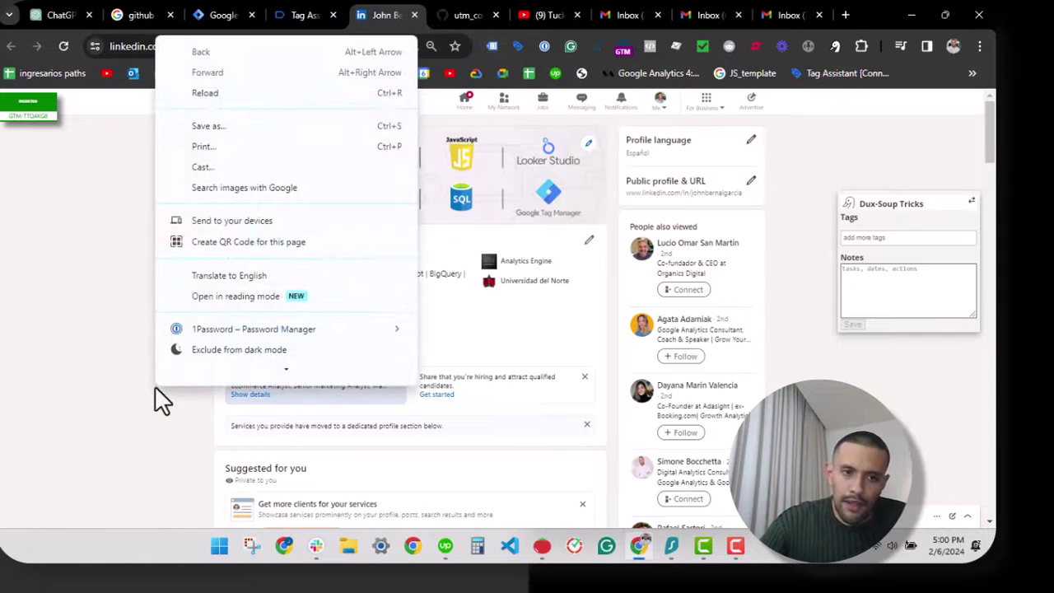
left_click(271, 377)
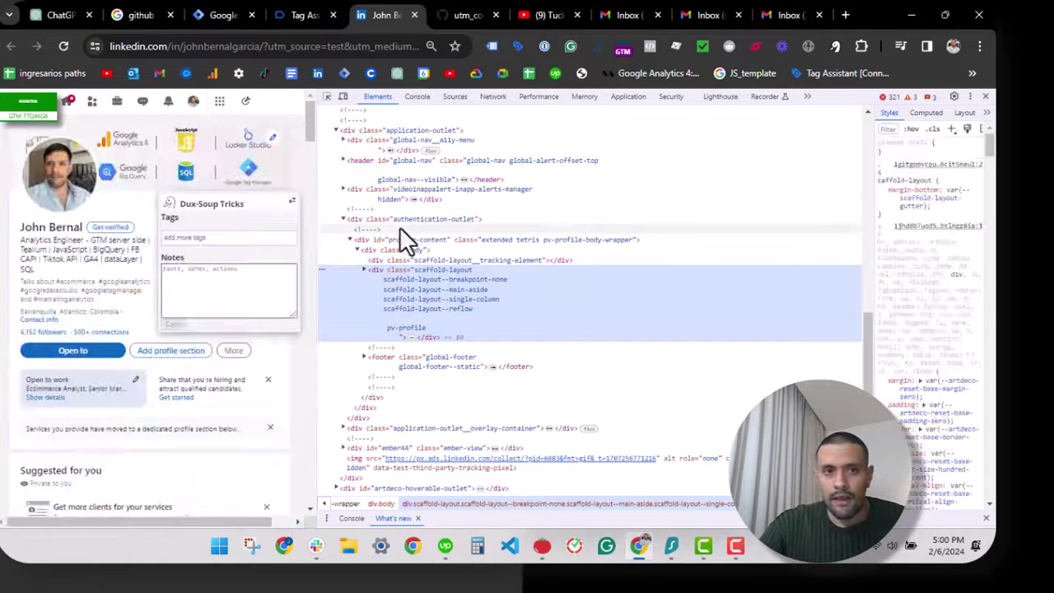
- Enlarge DevTools and filter the site's Application cookies to 'utm'
left_click(629, 97)
key("ctrl+plus")
key("ctrl+plus")
key("ctrl+plus")
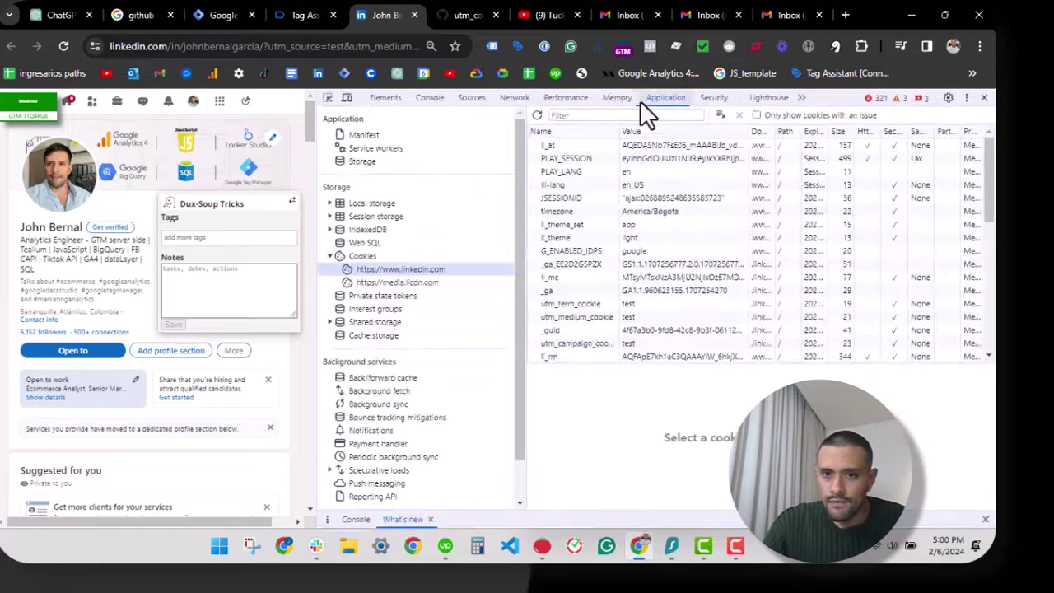
key("ctrl+plus")
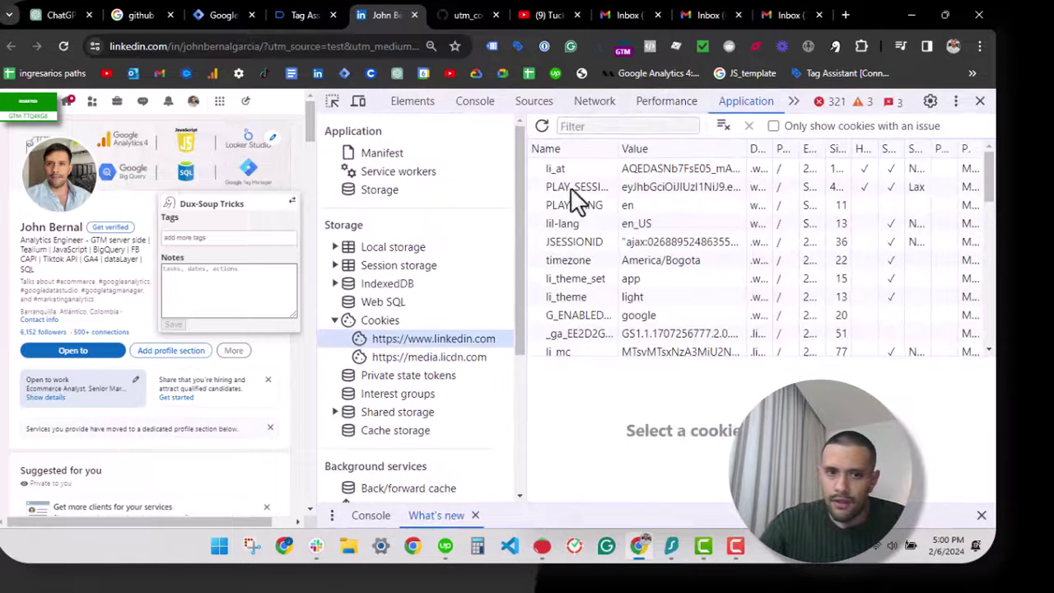
left_click(624, 127)
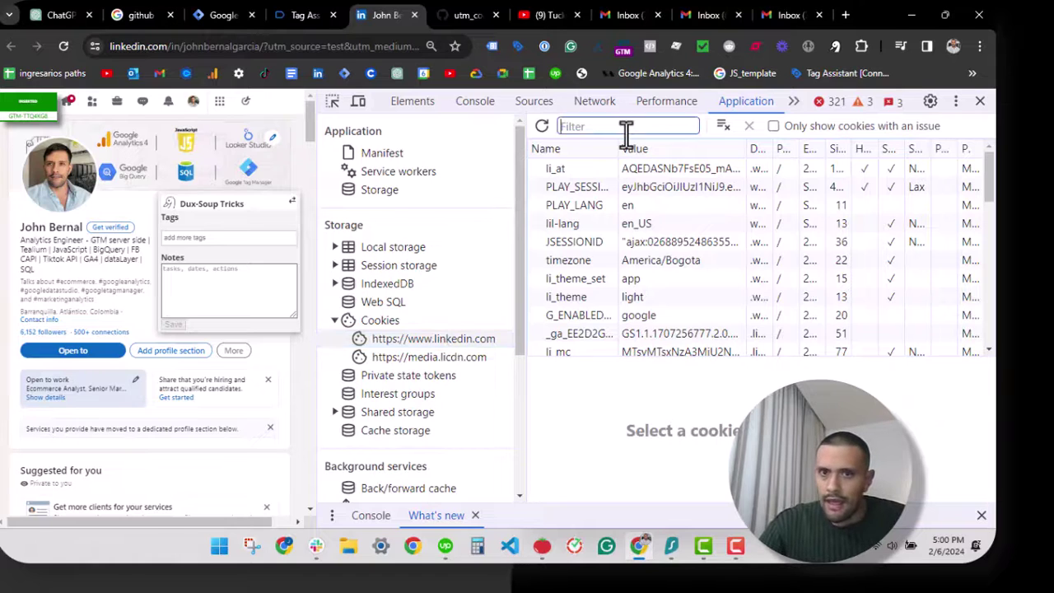
type("utm")
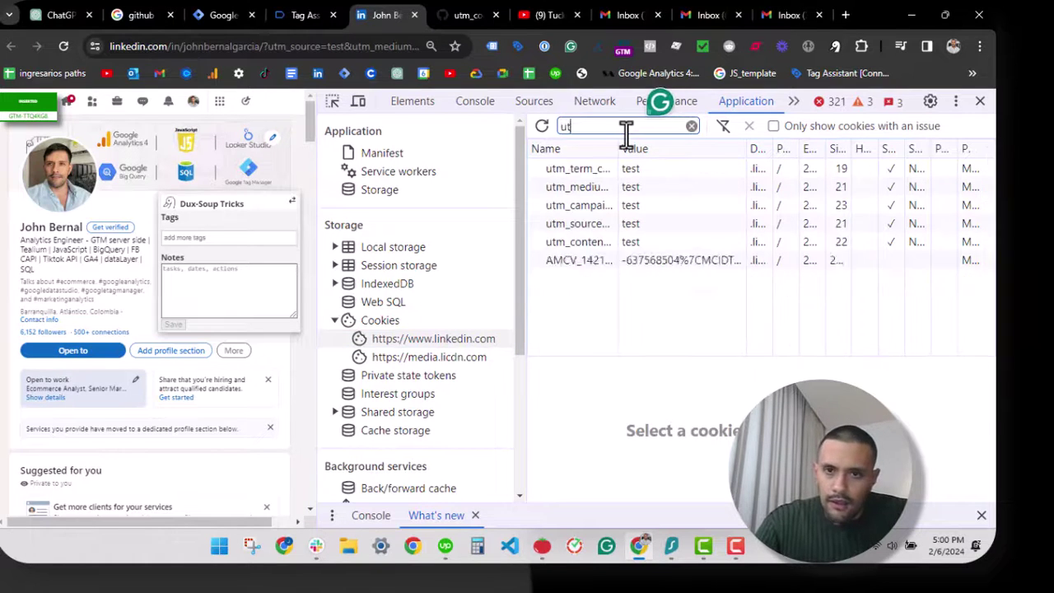
- Inspect utm_term_cookie's value and widen the table so full .linkedin.com domains show
left_click(584, 170)
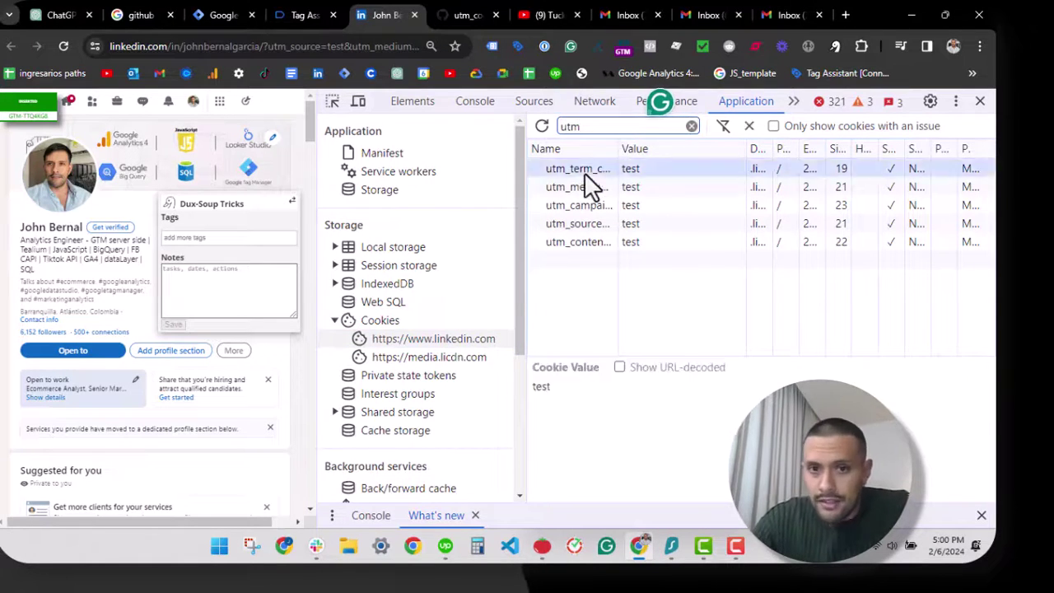
left_click_drag(522, 189, 422, 191)
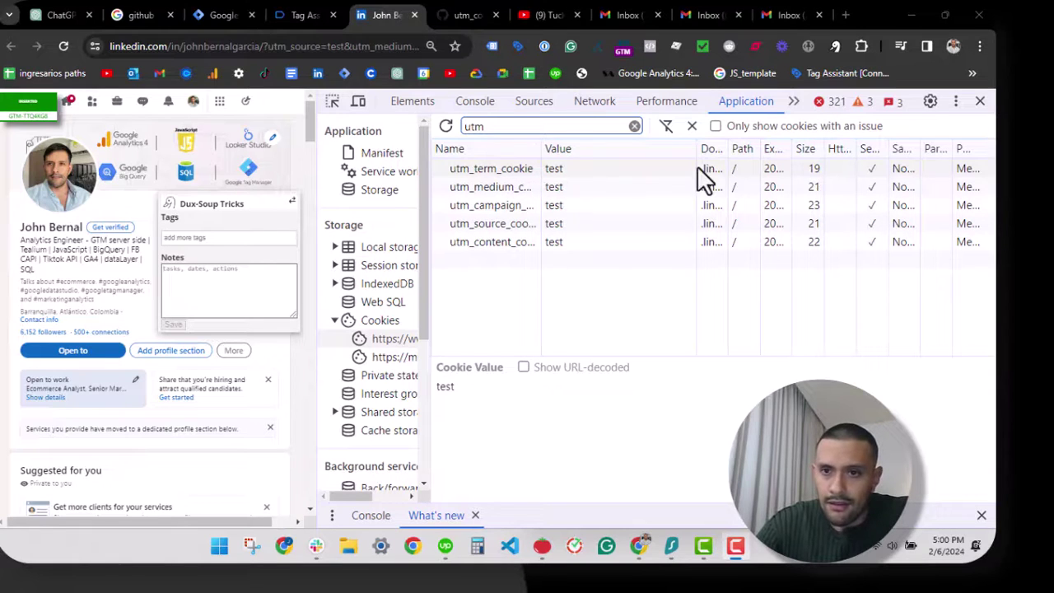
left_click_drag(697, 165, 582, 165)
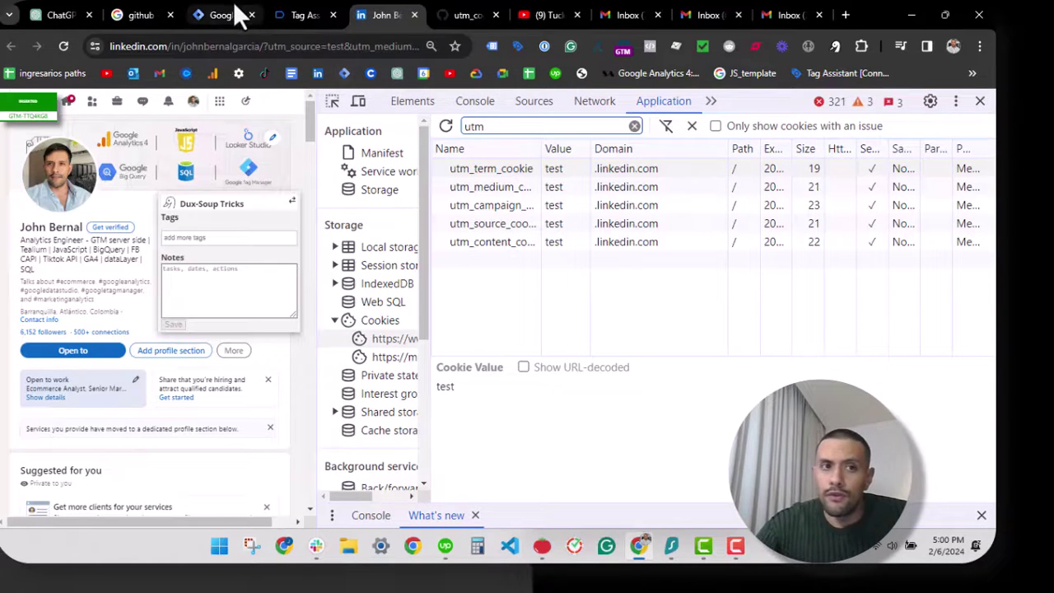
left_click(237, 14)
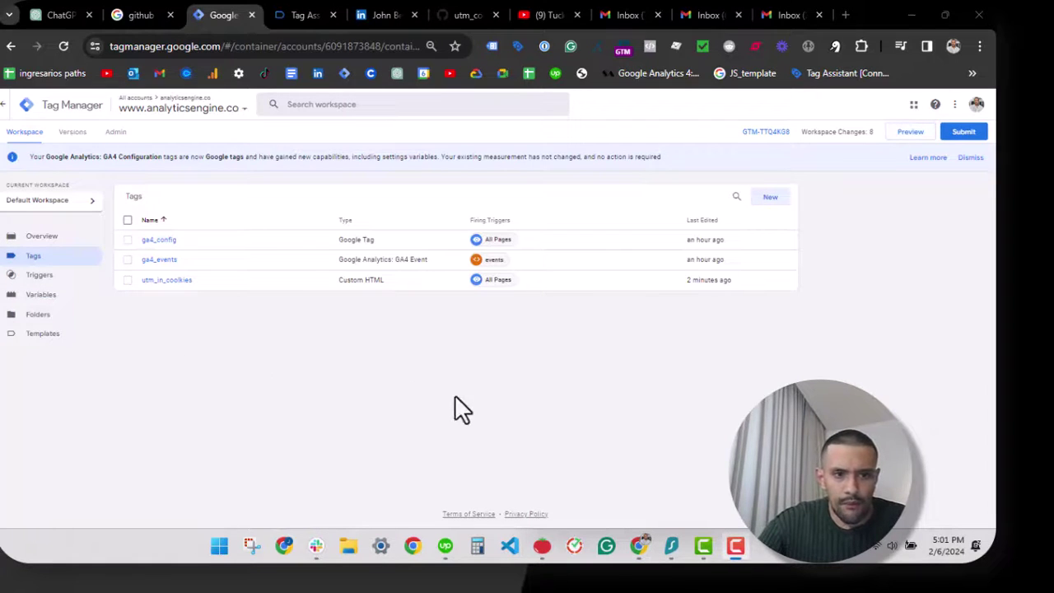
- Open the container's Variables list and scroll down to User-Defined Variables
left_click(71, 300)
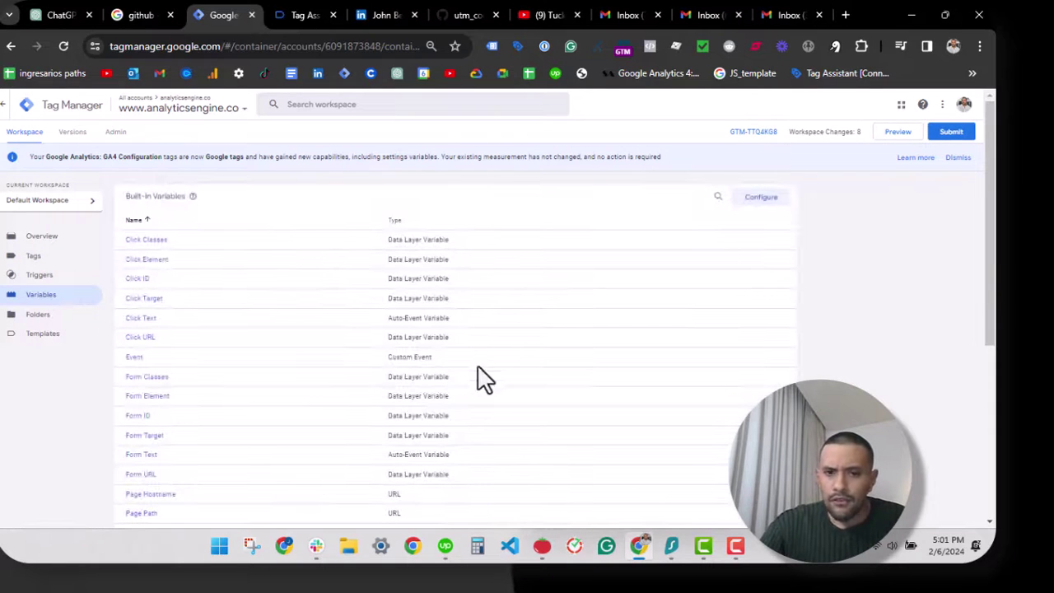
scroll(594, 387, "down", 3)
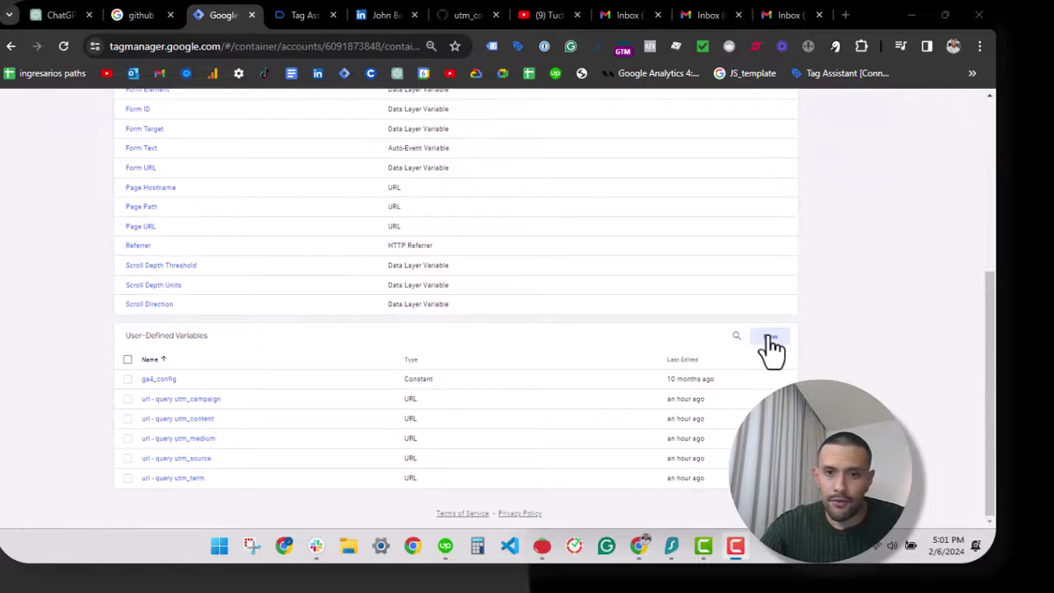
- Create a 1st Party Cookie variable named utm_source_cookie with Cookie Name utm_source, and save it
left_click(770, 340)
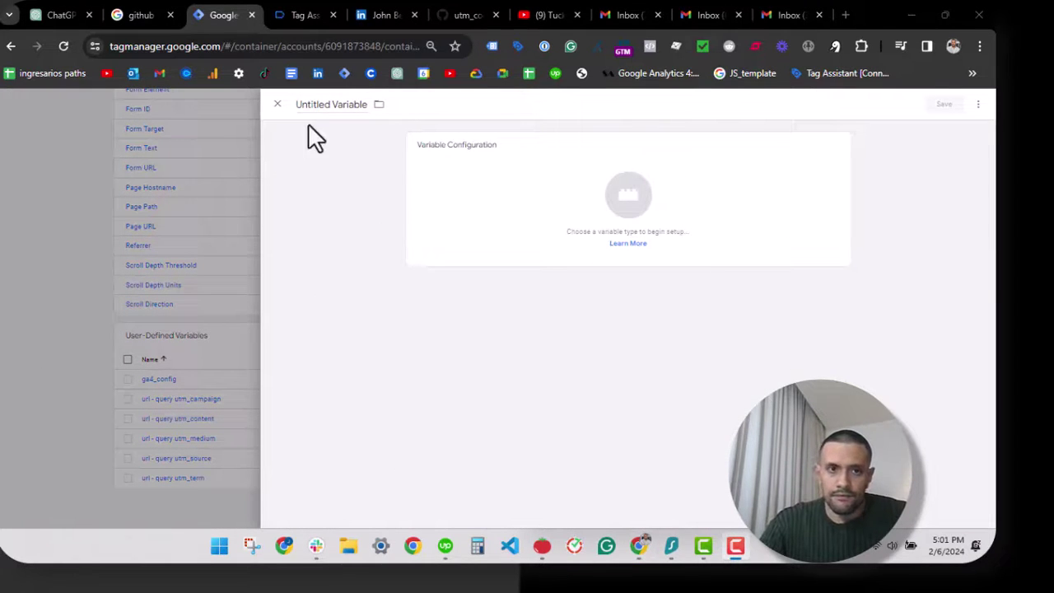
triple_click(337, 105)
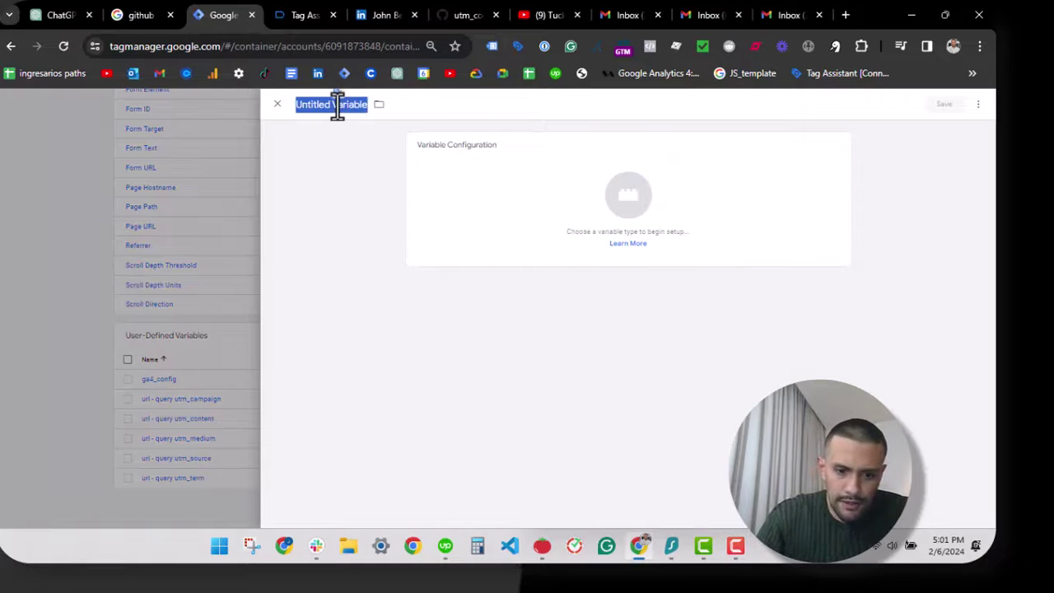
type("utm_sou")
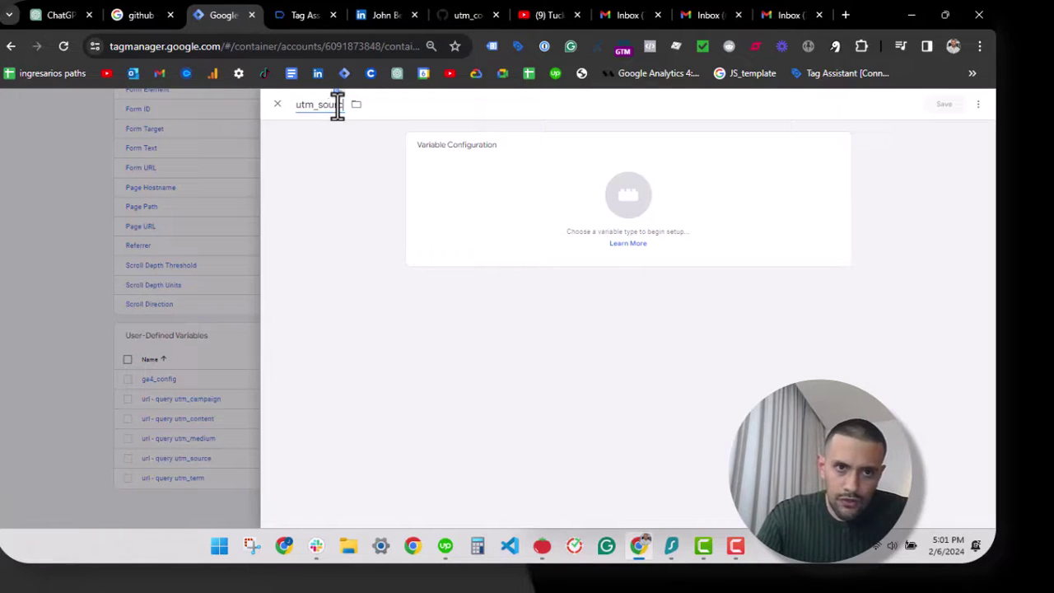
type("rce_cod")
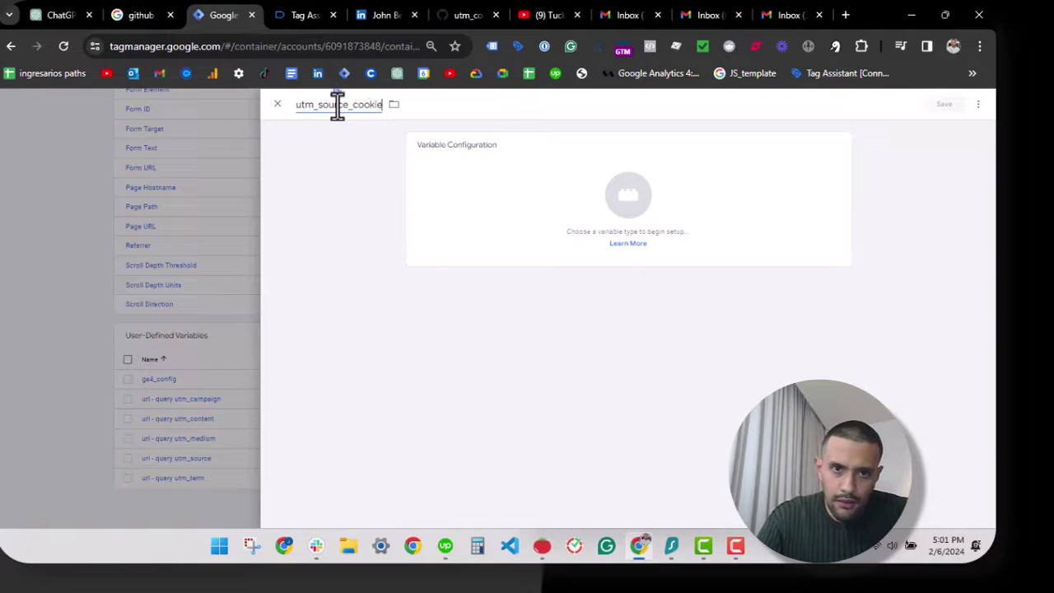
left_click(535, 199)
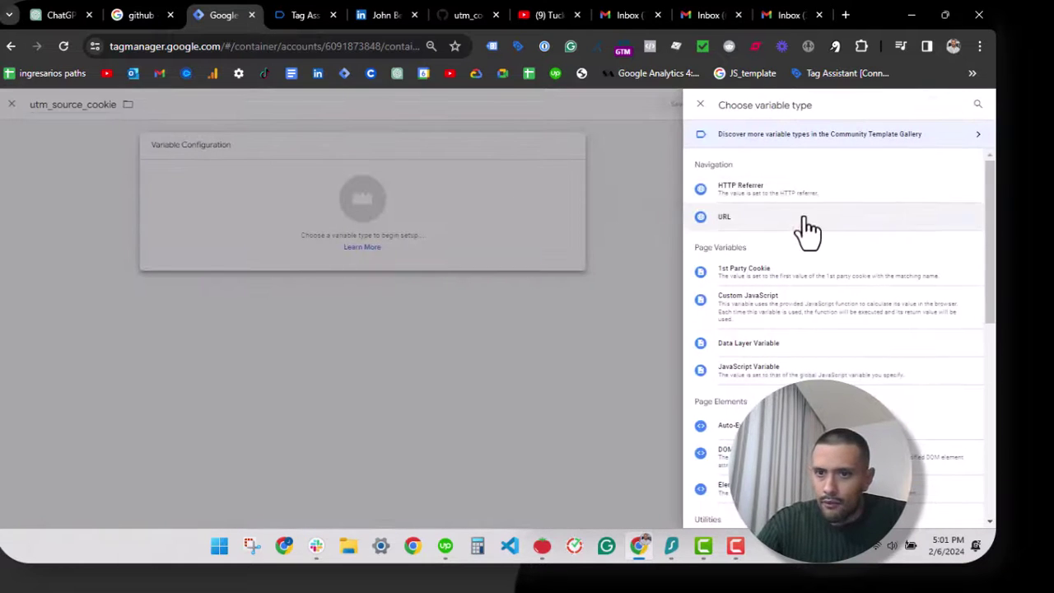
scroll(751, 388, "down", 1)
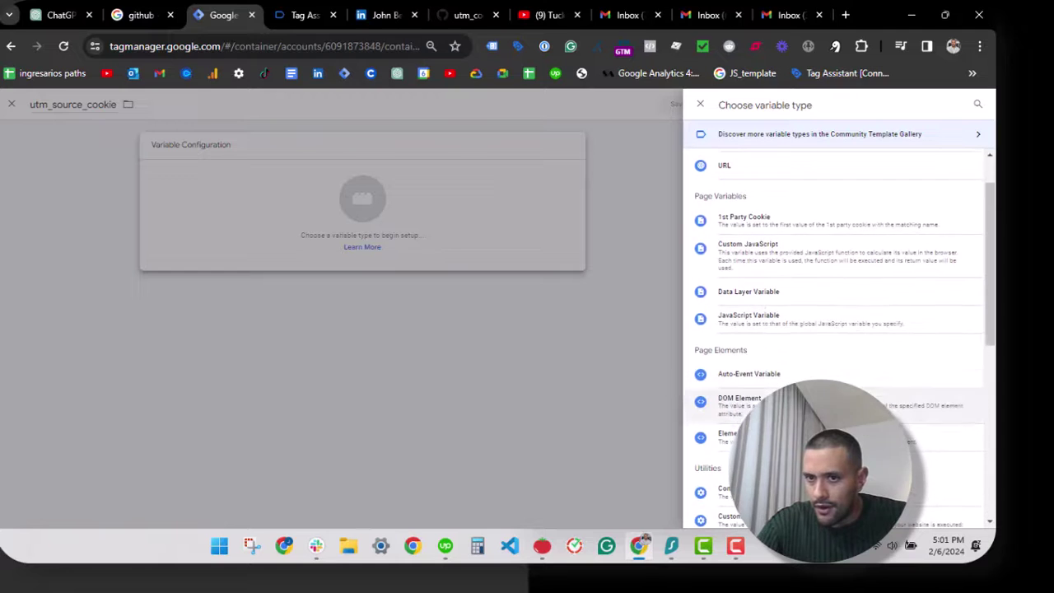
left_click(783, 230)
left_click(451, 245)
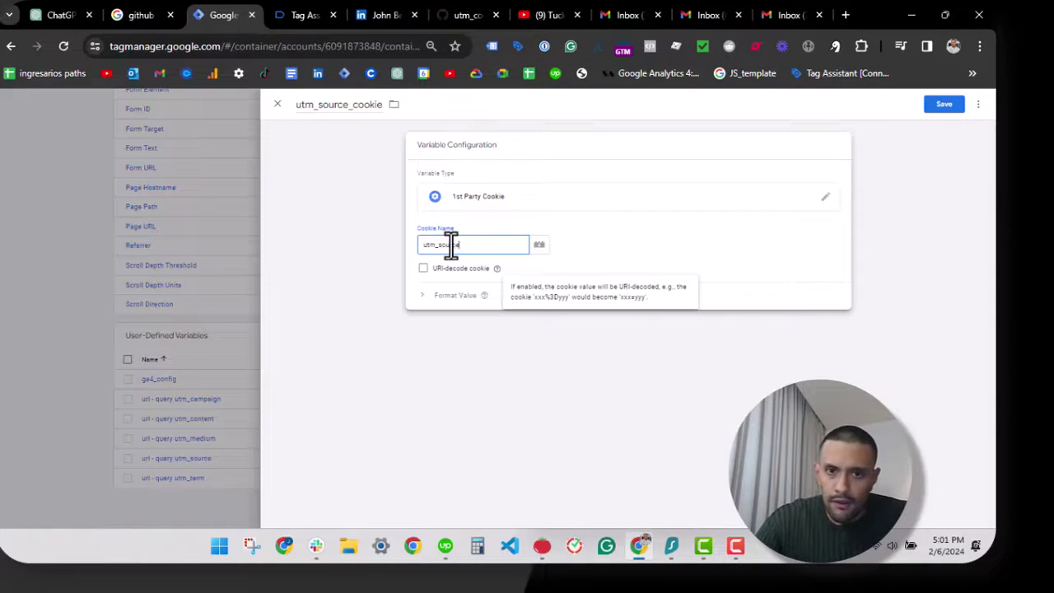
type("utm_source")
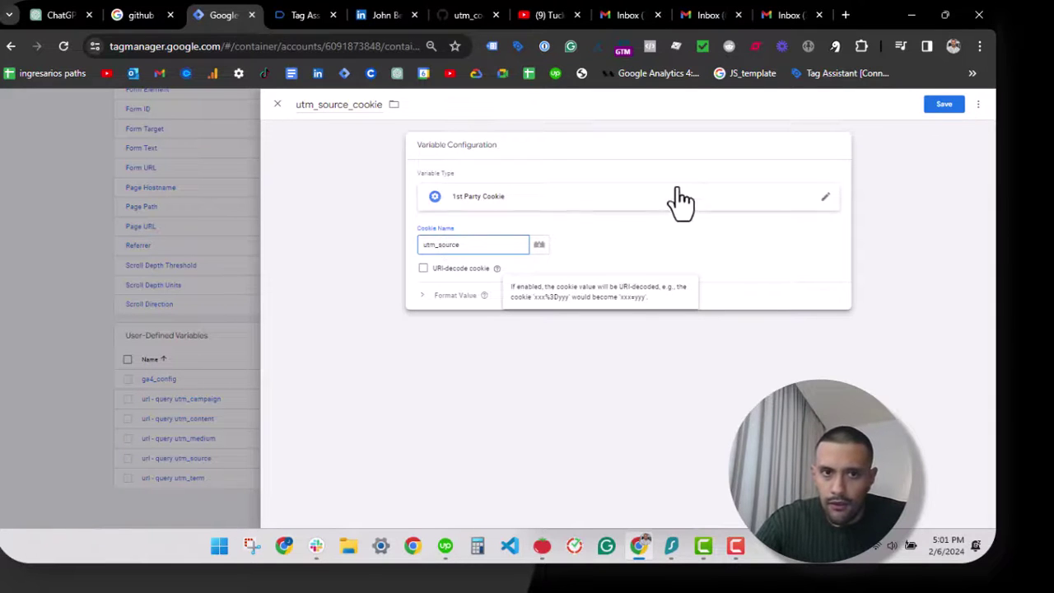
left_click(944, 106)
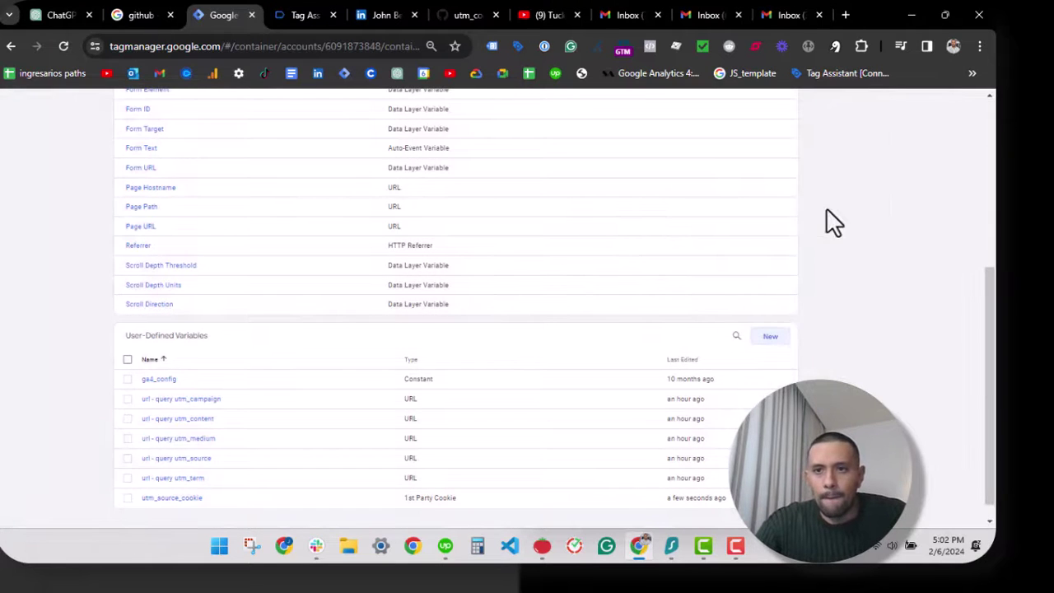
- Start a Preview debug session on the LinkedIn page and dismiss the connection notice
scroll(826, 208, "up", 5)
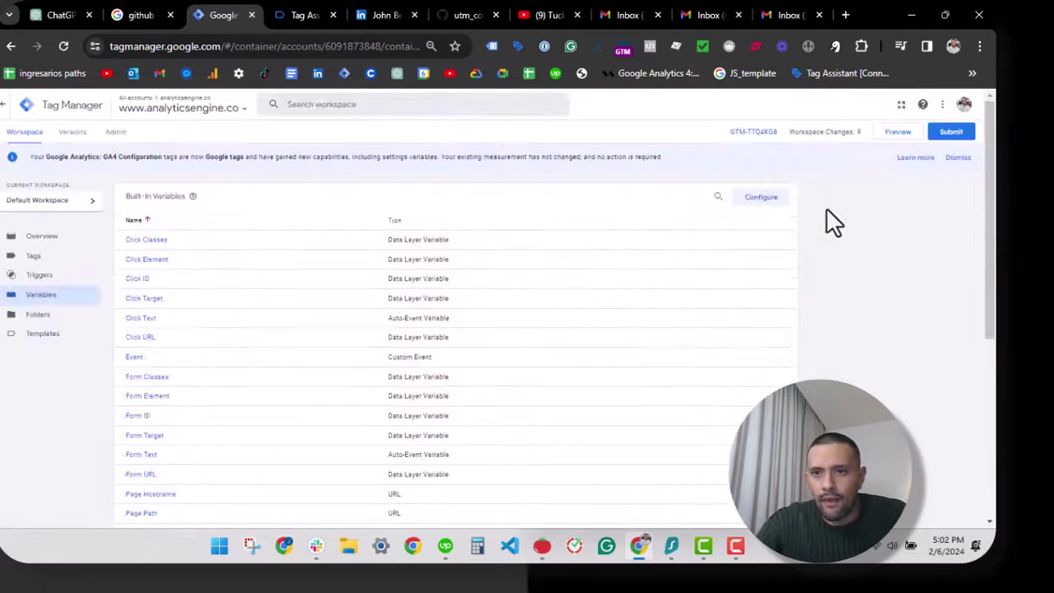
left_click(906, 142)
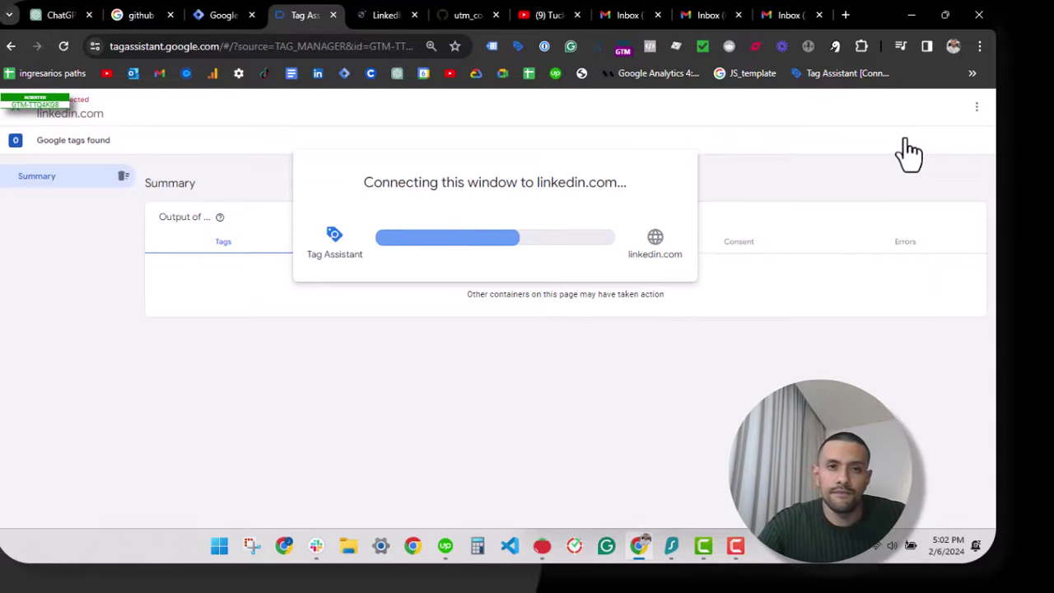
left_click(390, 15)
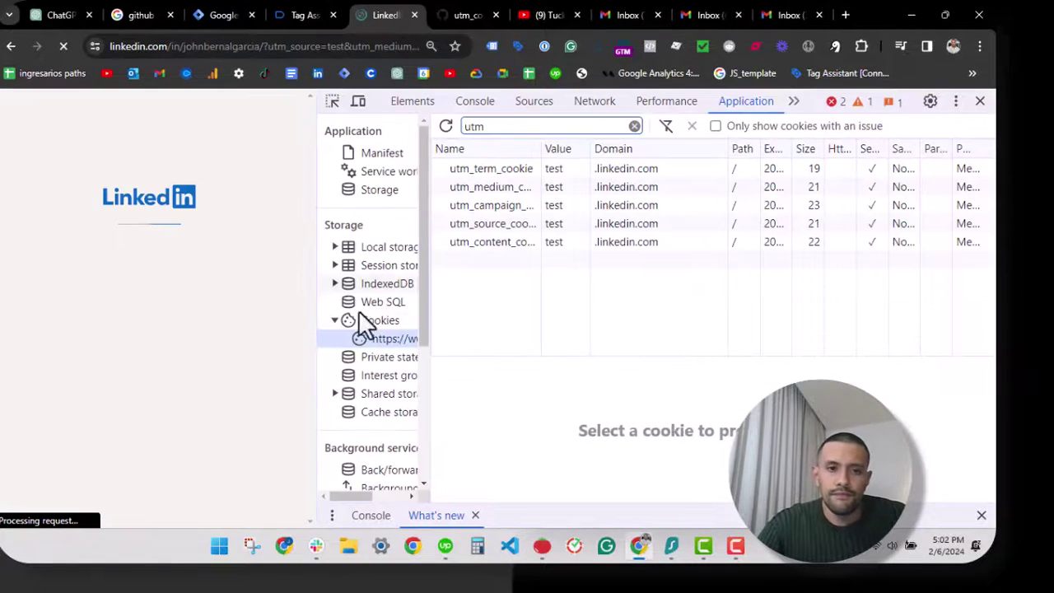
left_click(296, 15)
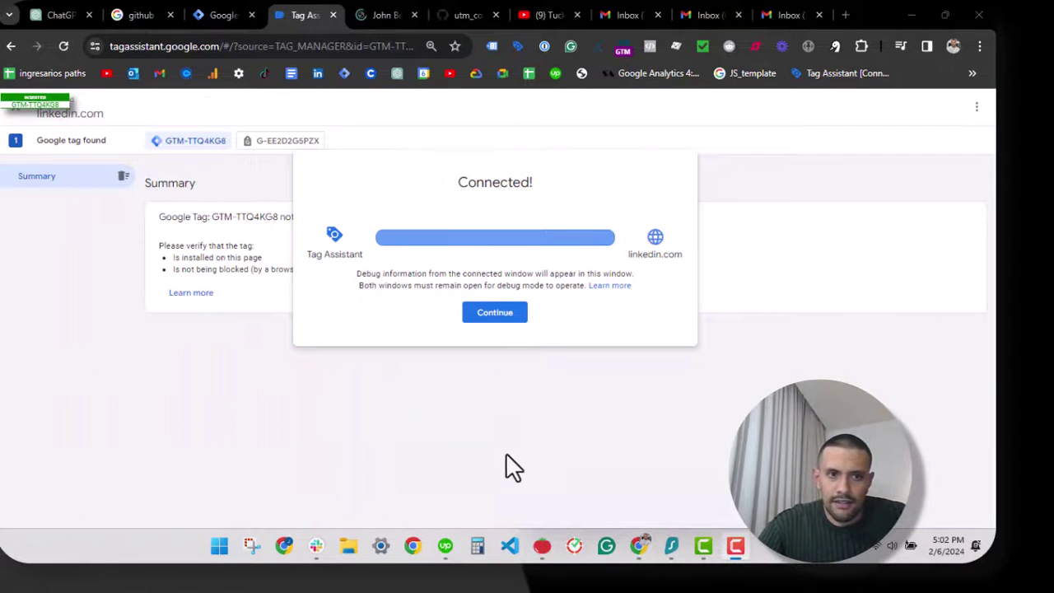
left_click(500, 316)
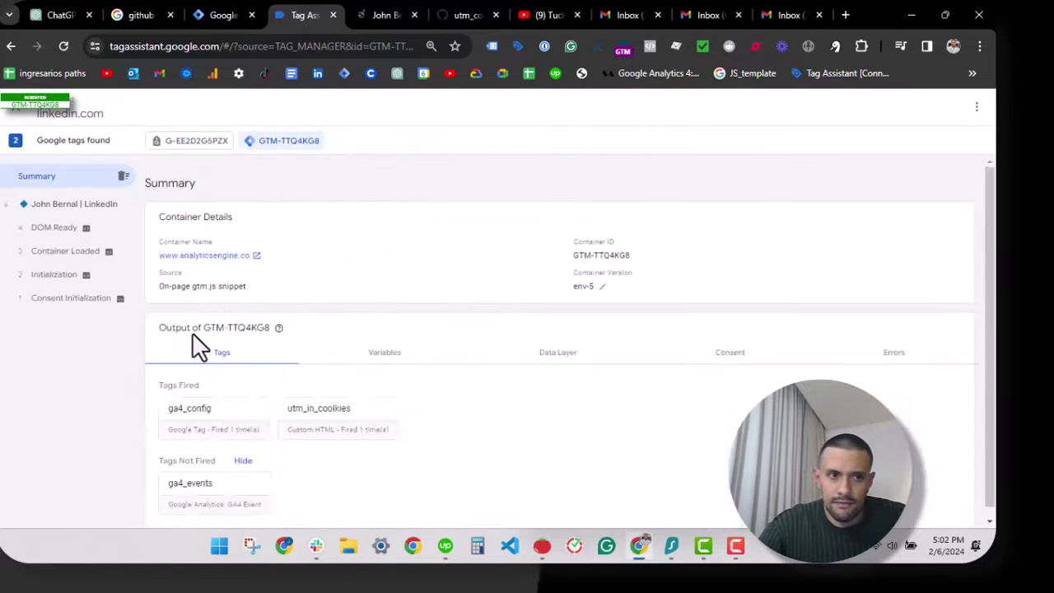
- Search the Container Loaded variables for 'utm_' and find utm_source_cookie returning undefined
left_click(67, 276)
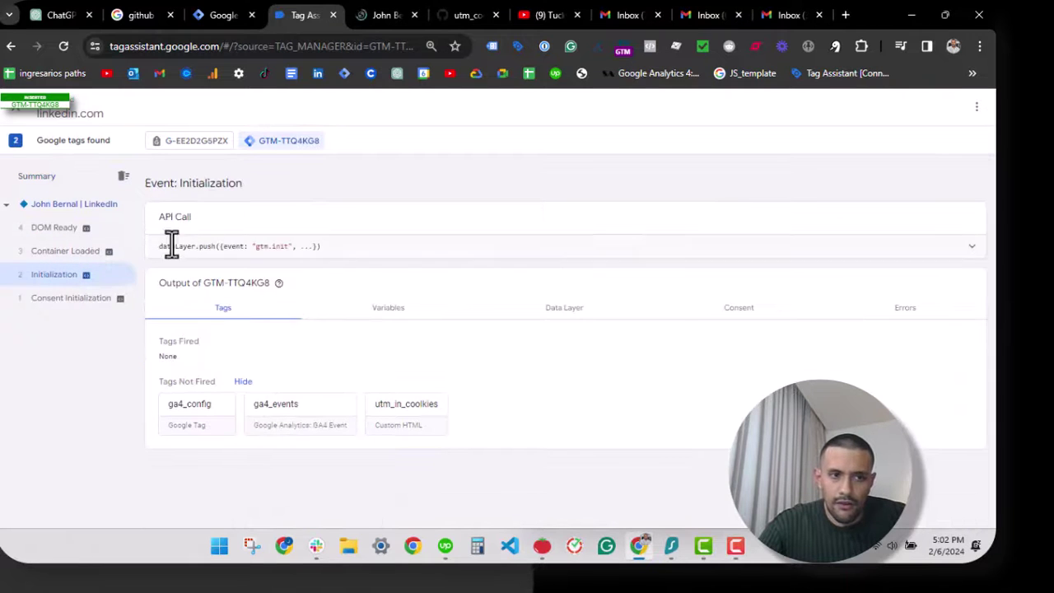
left_click(67, 252)
left_click(394, 312)
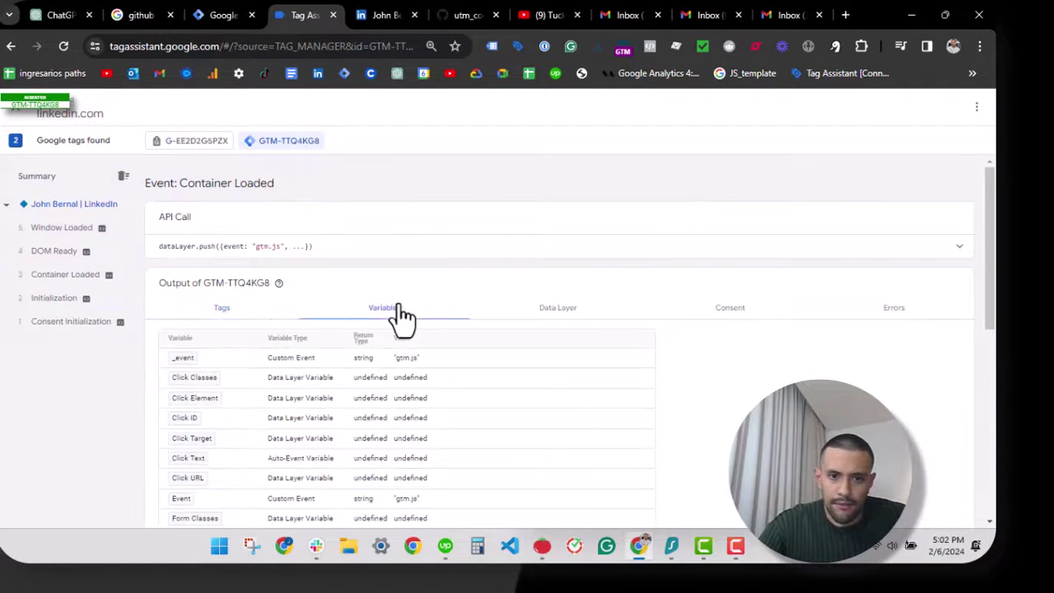
scroll(394, 323, "down", 1)
key("ctrl+f")
type("utm_source")
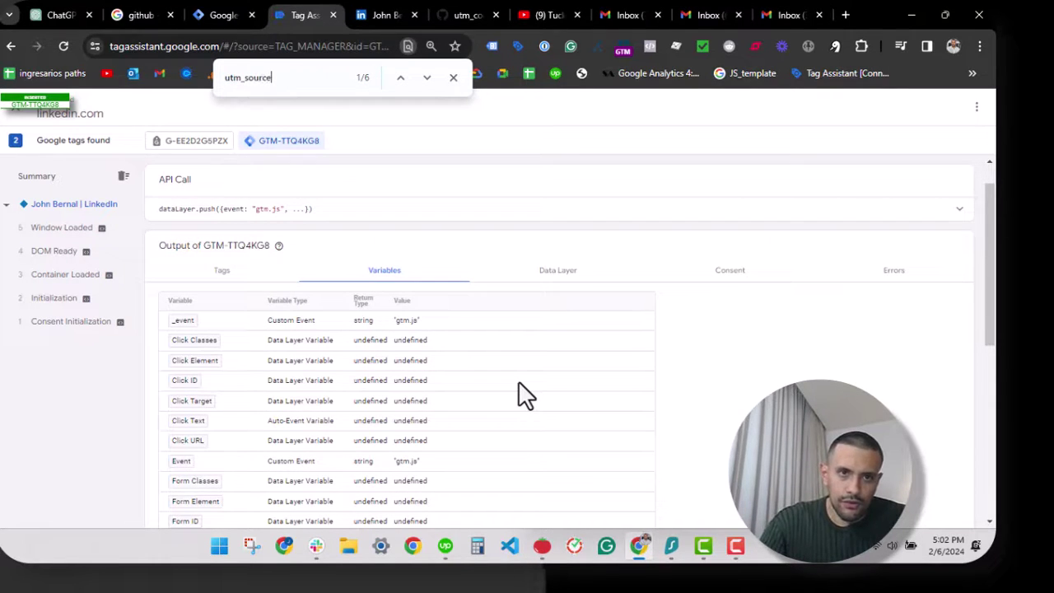
key("Return")
key("Return")
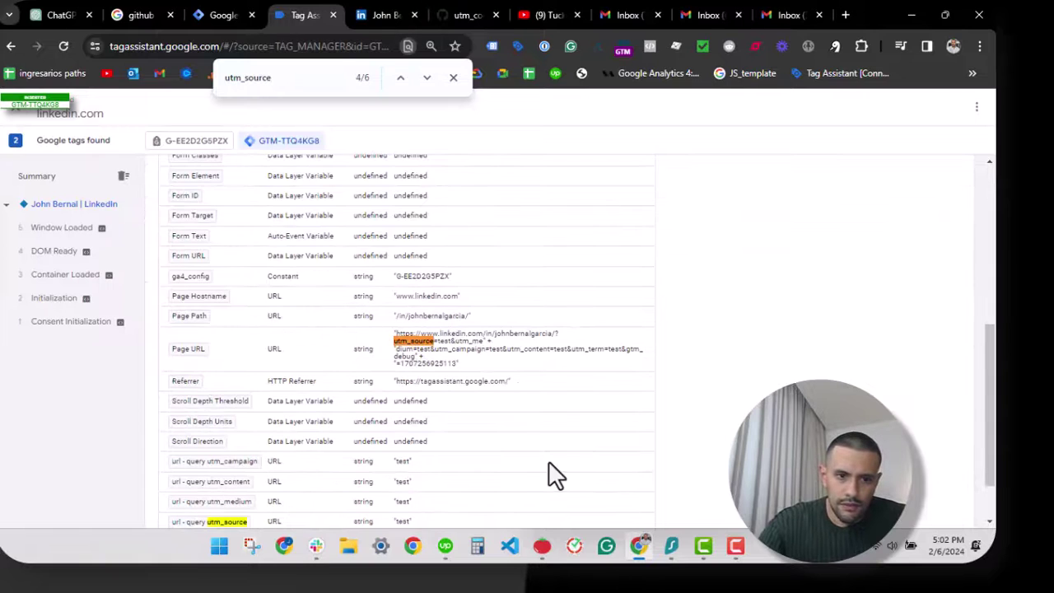
key("Return")
key("Return")
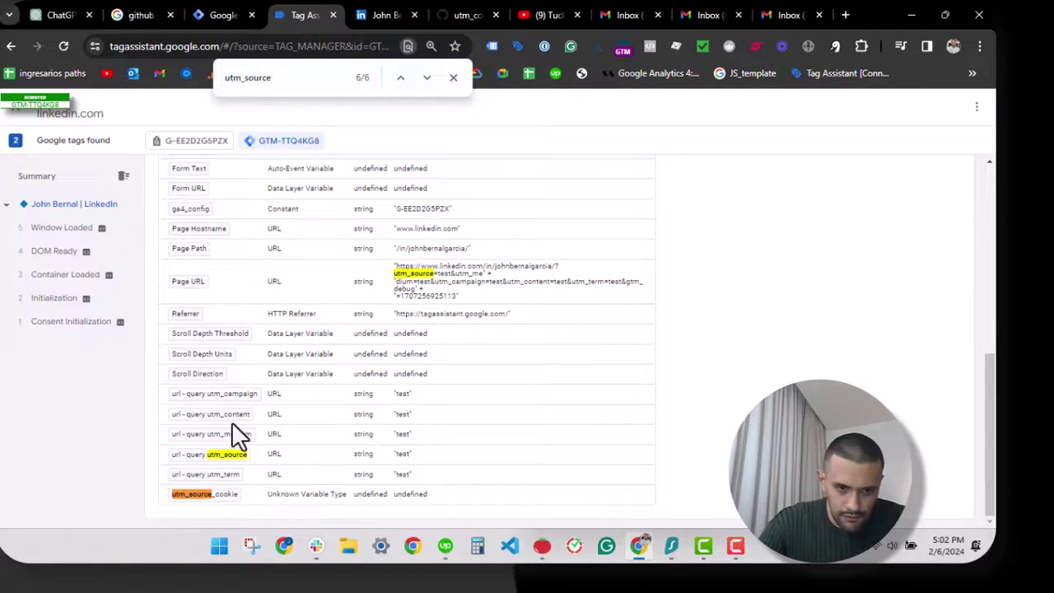
scroll(232, 422, "up", 5)
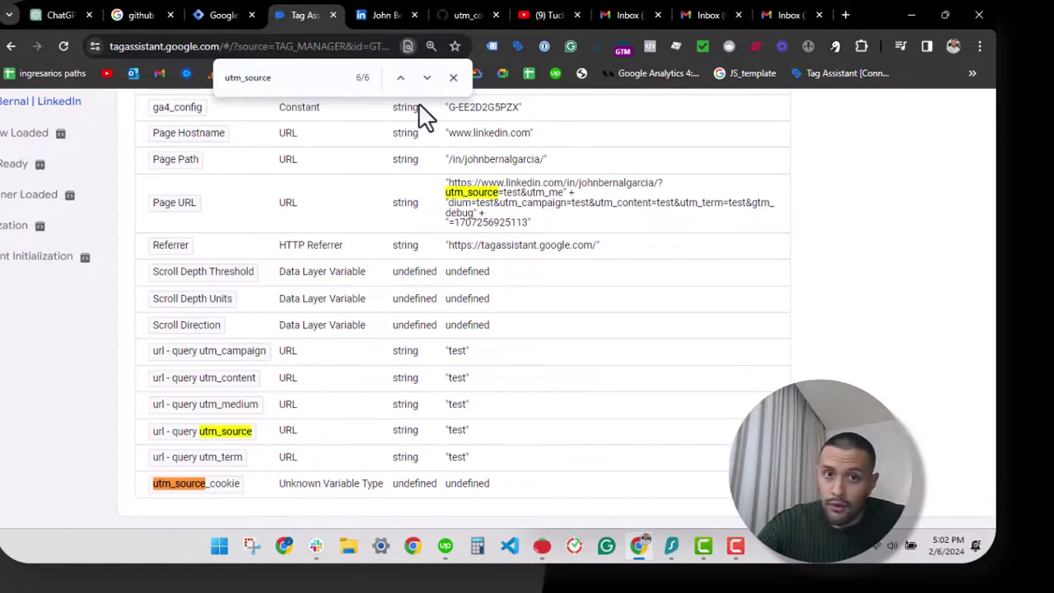
- Filter LinkedIn's cookies by 'utm', widen the panel, and preview utm_source_cookie's value 'test'
left_click(386, 15)
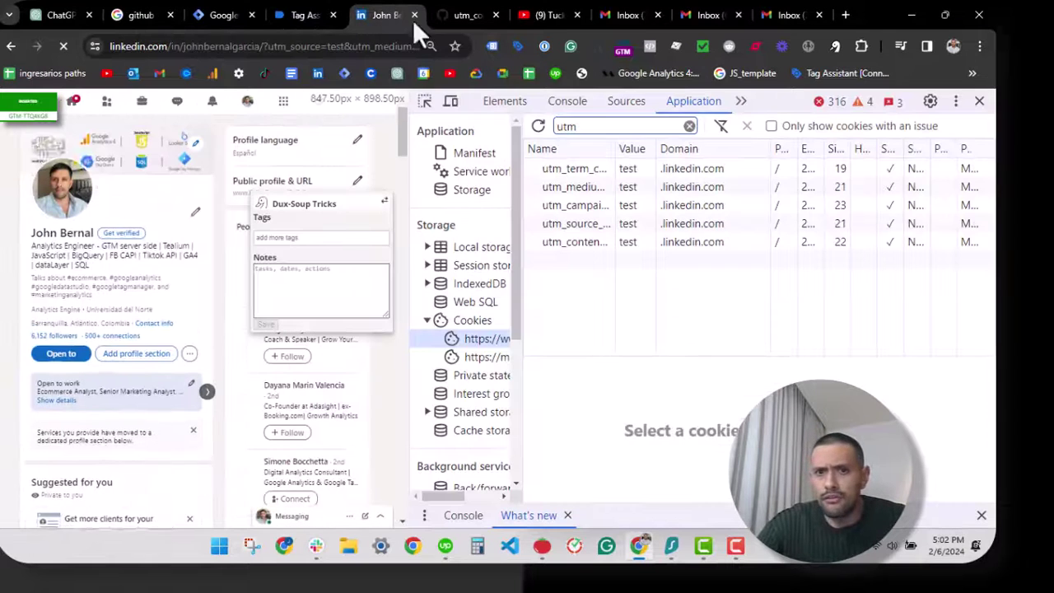
left_click(577, 125)
type("utm")
left_click_drag(624, 147, 707, 168)
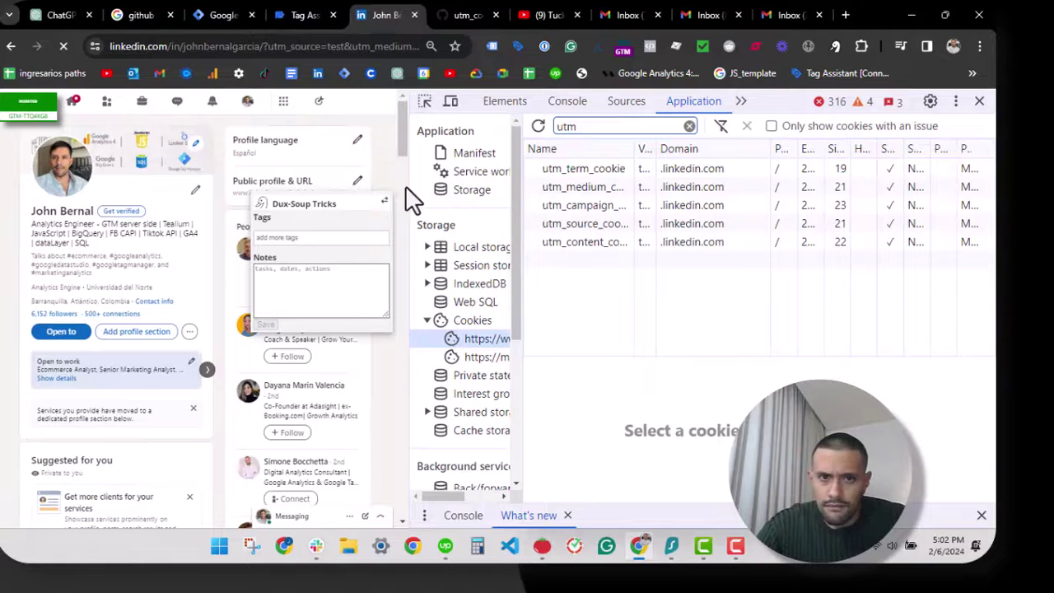
left_click_drag(410, 187, 260, 186)
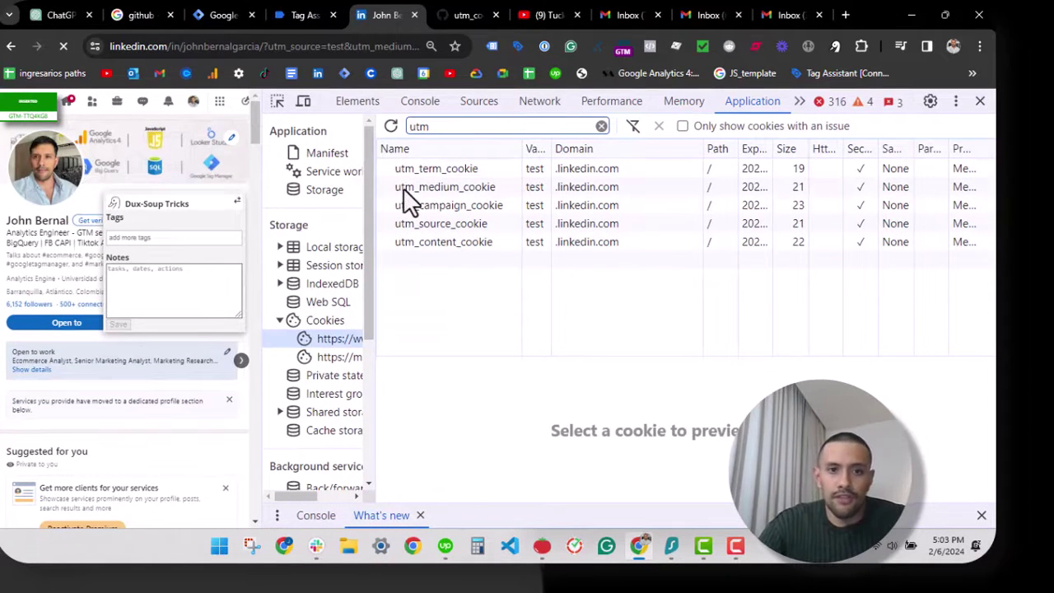
left_click(429, 225)
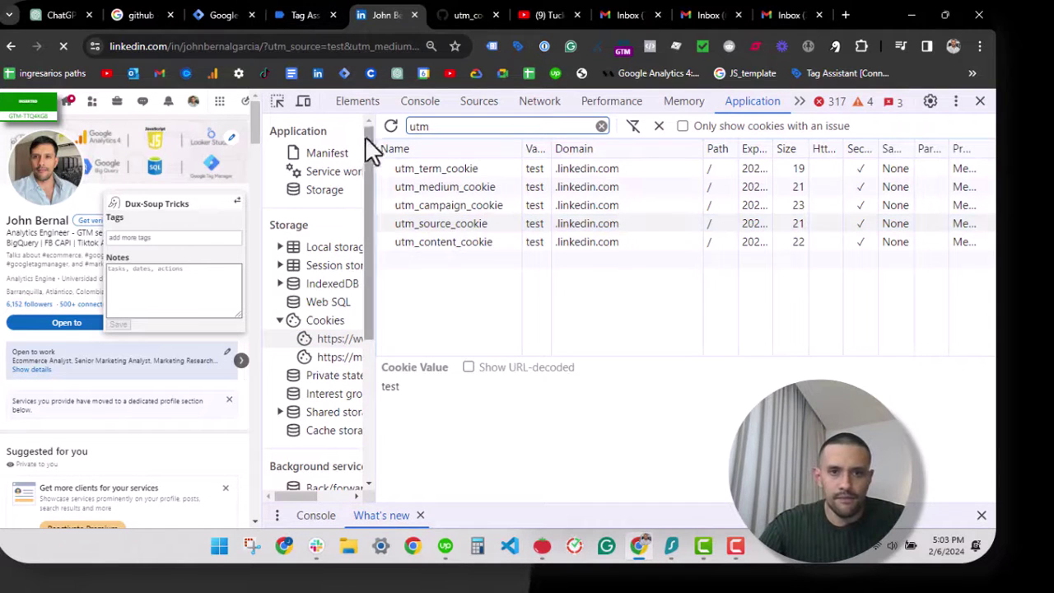
left_click(435, 221)
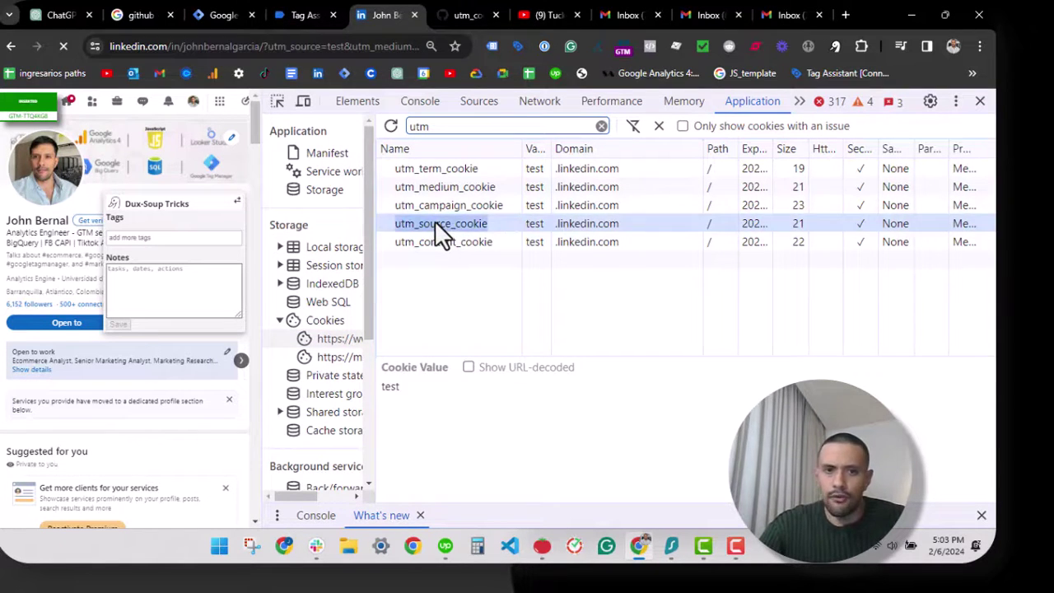
left_click(373, 136)
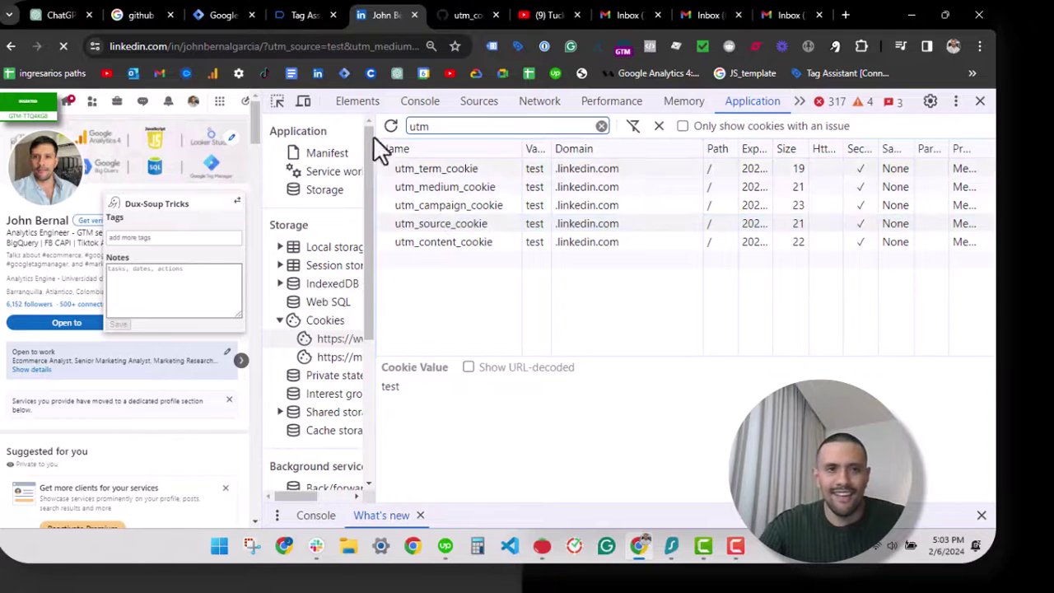
left_click(233, 13)
- Open the utm_source_cookie variable and change its Cookie Name to utm_source_cookie
scroll(358, 388, "down", 4)
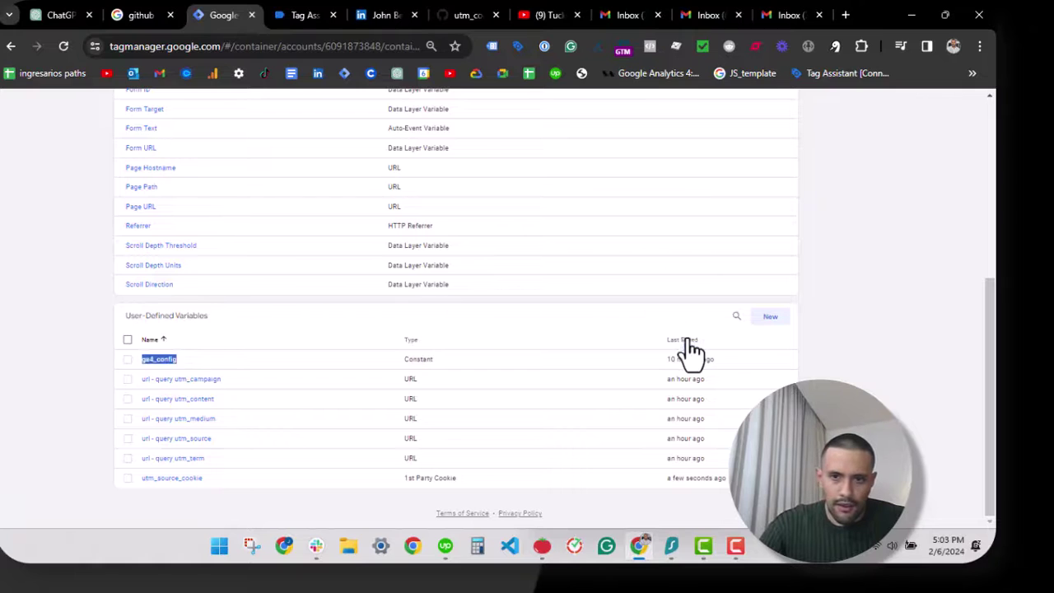
left_click(684, 341)
left_click(196, 361)
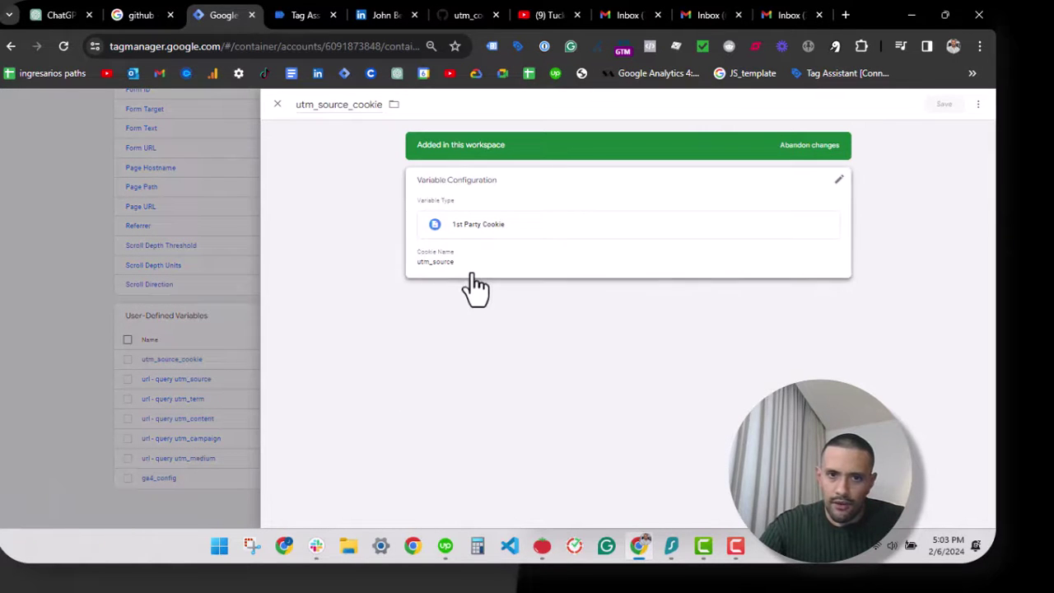
left_click(447, 272)
double_click(440, 280)
key("ctrl+v")
key("ctrl+a")
key("BackSpace")
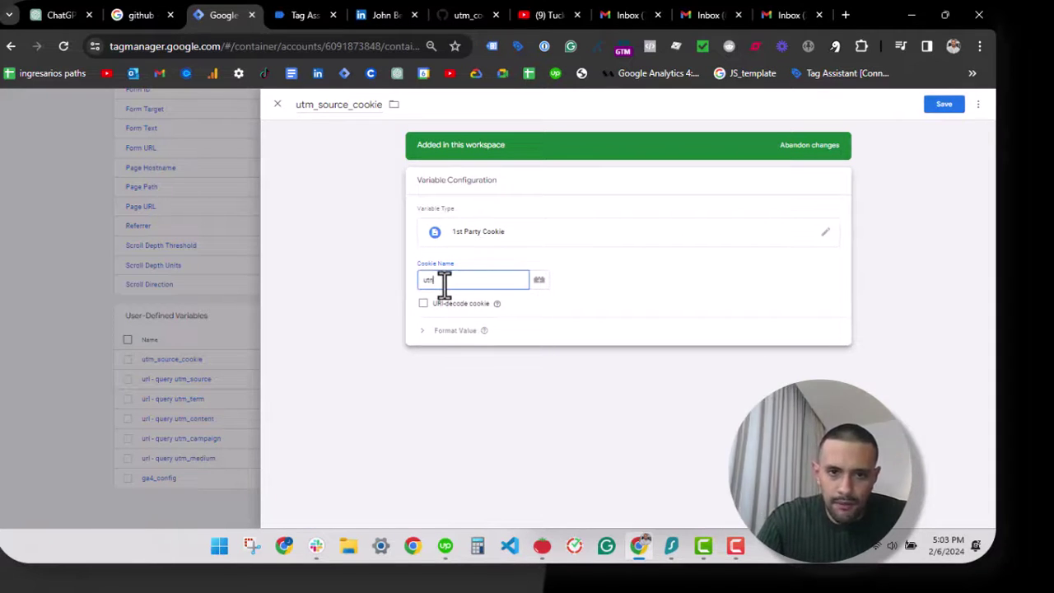
type("utm_source_cookie")
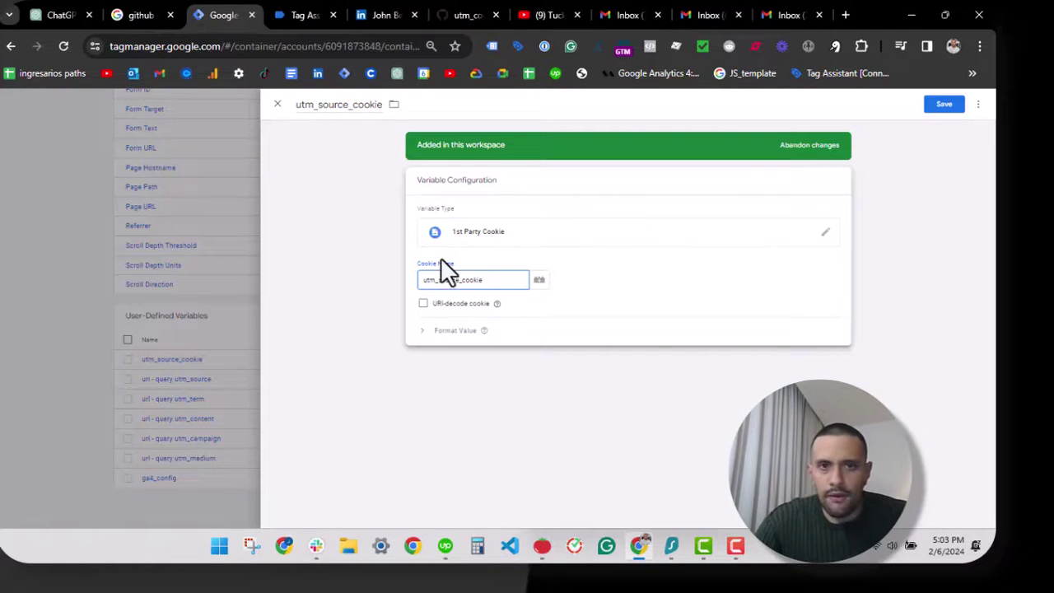
- Verify the exact cookie name on LinkedIn, save the variable, and launch Preview
left_click(370, 10)
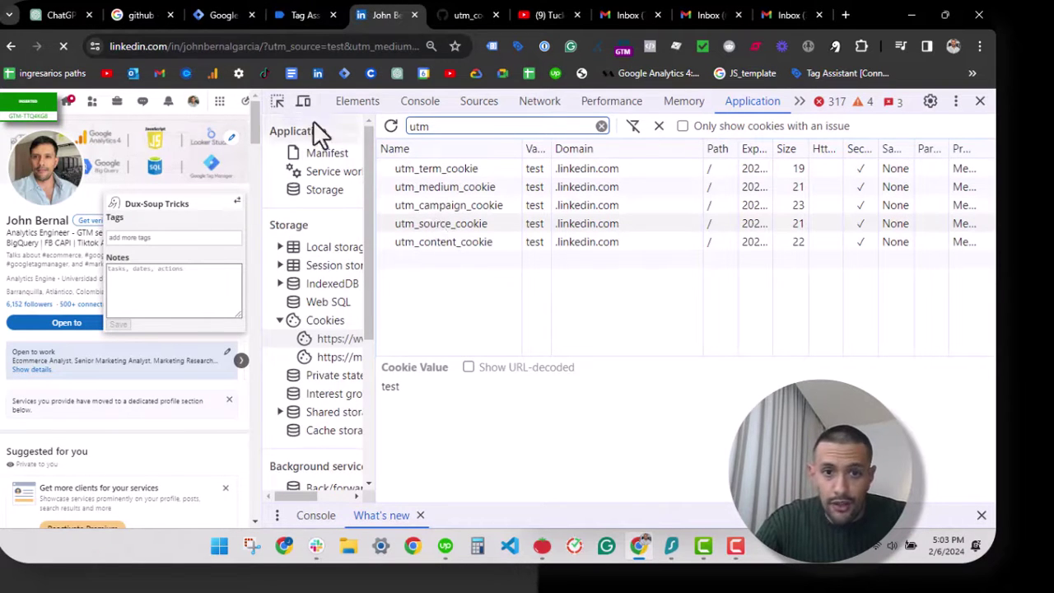
left_click(241, 11)
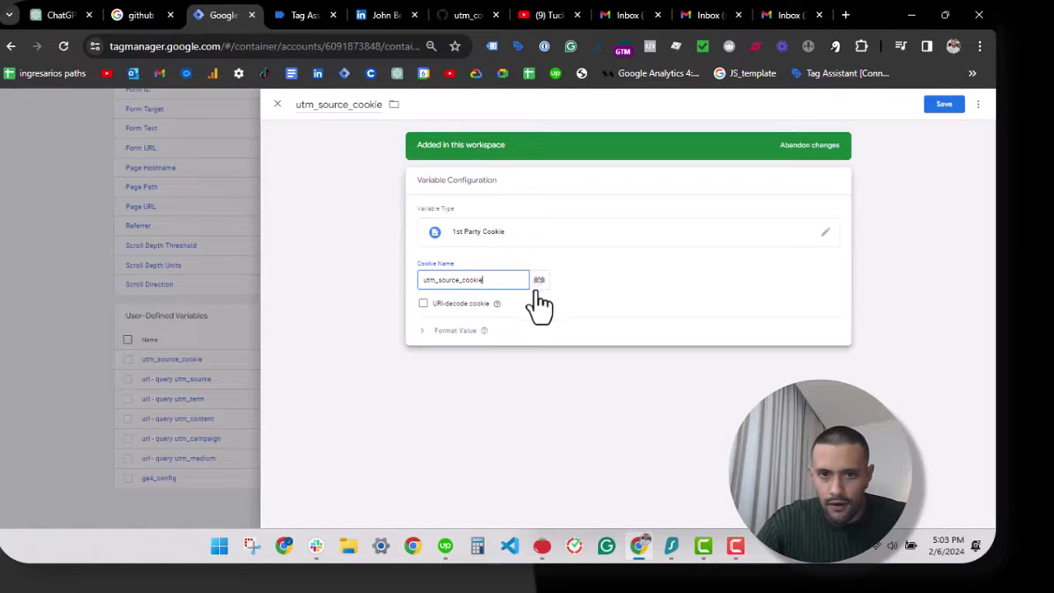
left_click(939, 107)
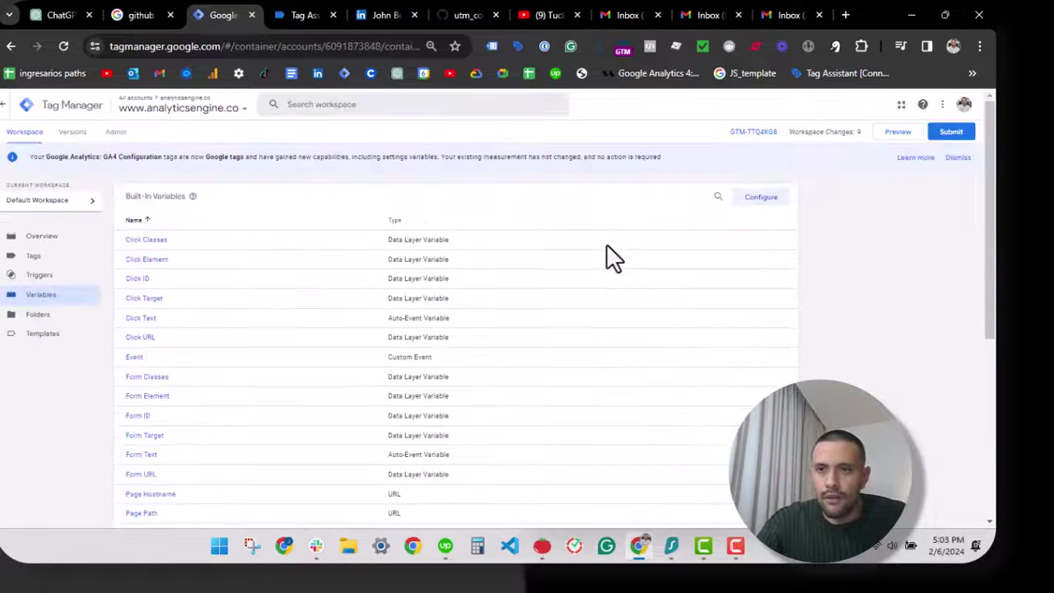
left_click(898, 133)
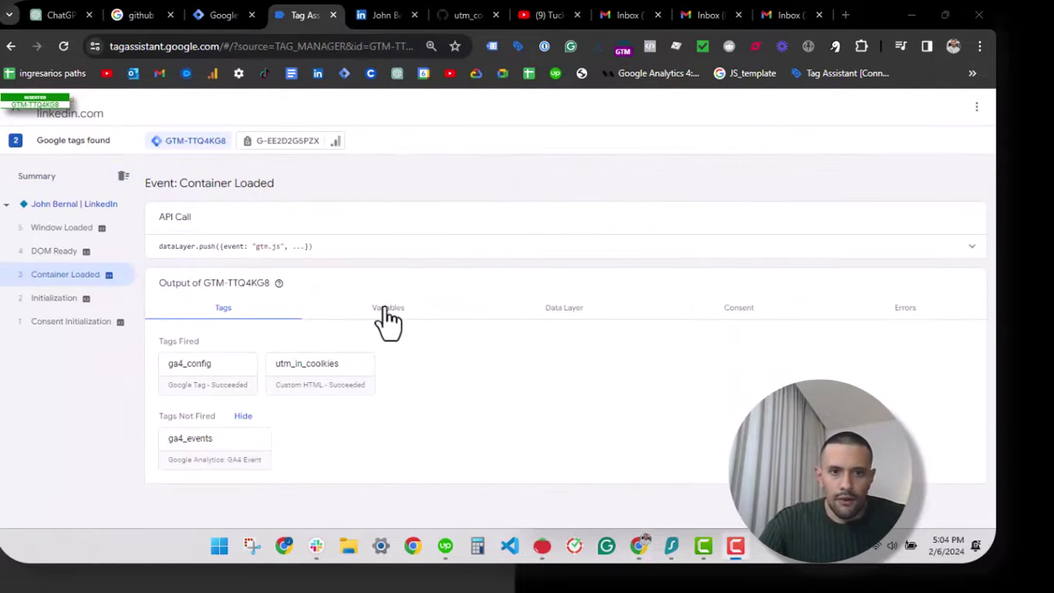
- Find utm_source_cookie in Container Loaded variables returning "test", matching url - query utm_source
left_click(387, 312)
key("ctrl+f")
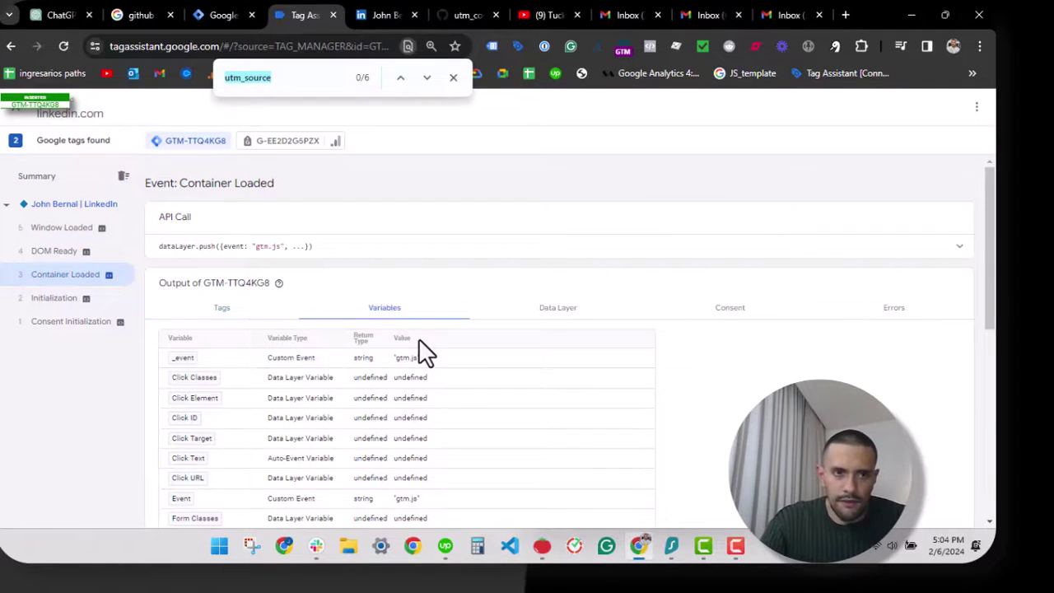
key("Return")
key("Return")
key("Return")
key("Return")
key("Return")
key("Return")
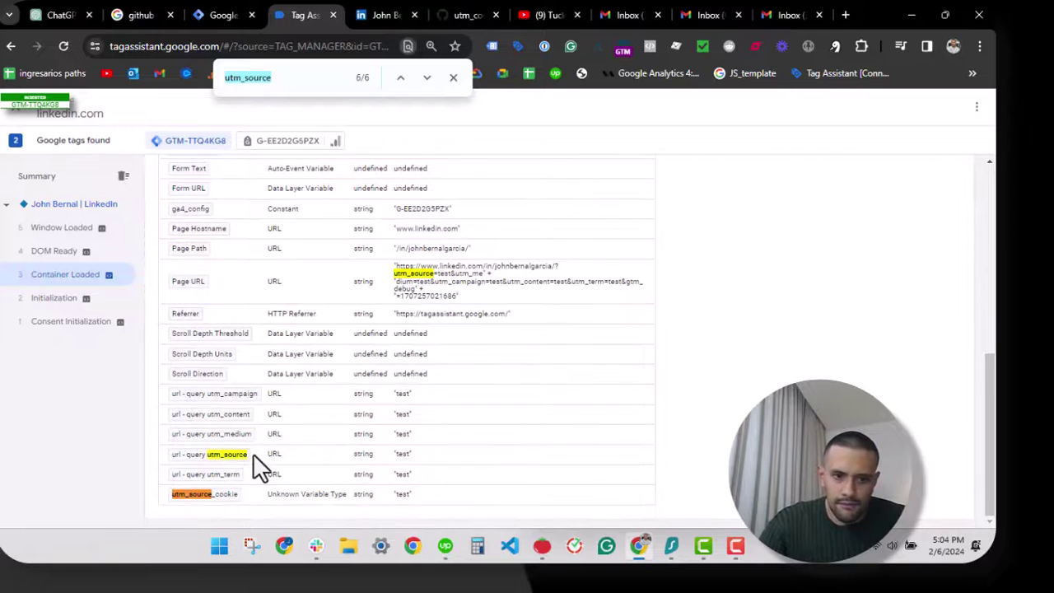
scroll(355, 497, "up", 5)
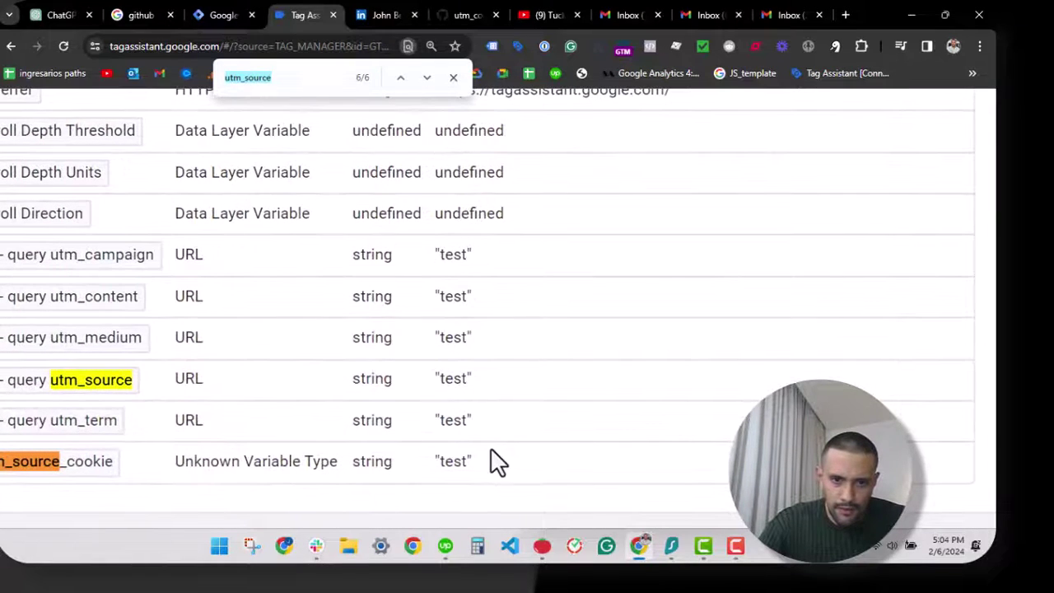
scroll(211, 431, "left", 2)
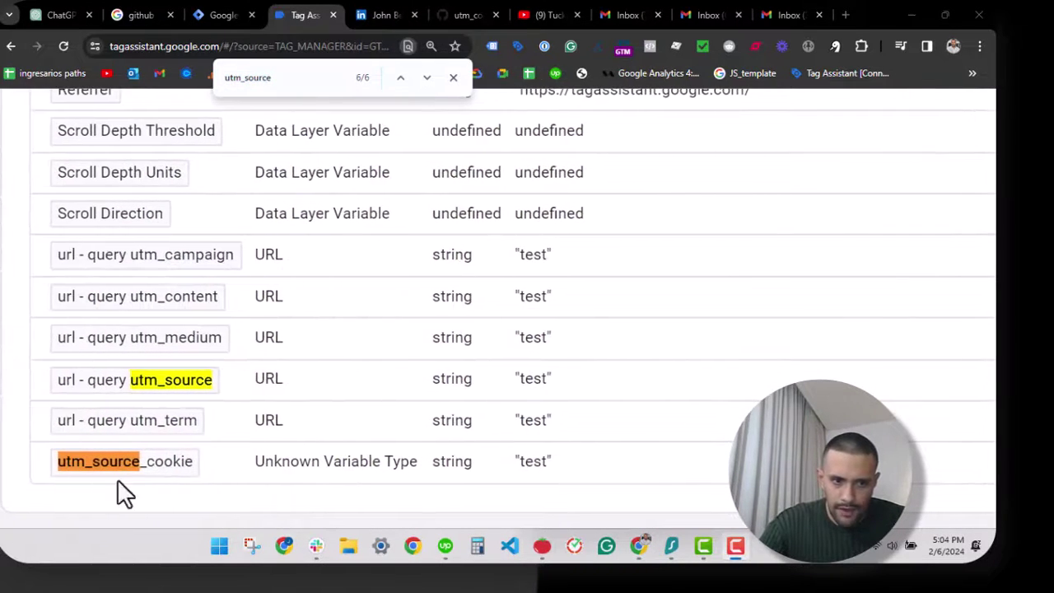
scroll(524, 466, "up", 3)
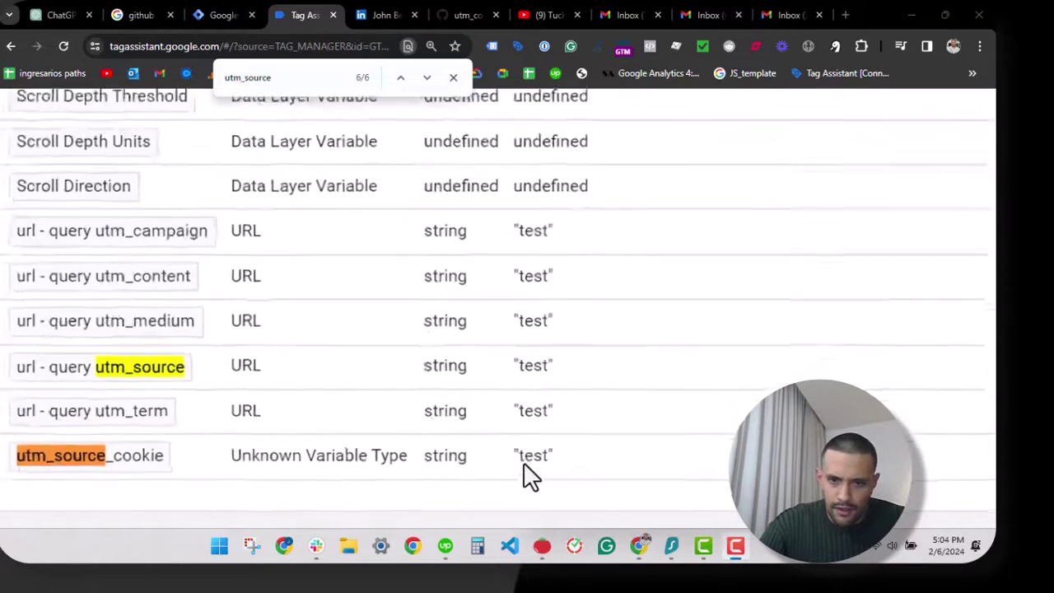
scroll(531, 477, "down", 5)
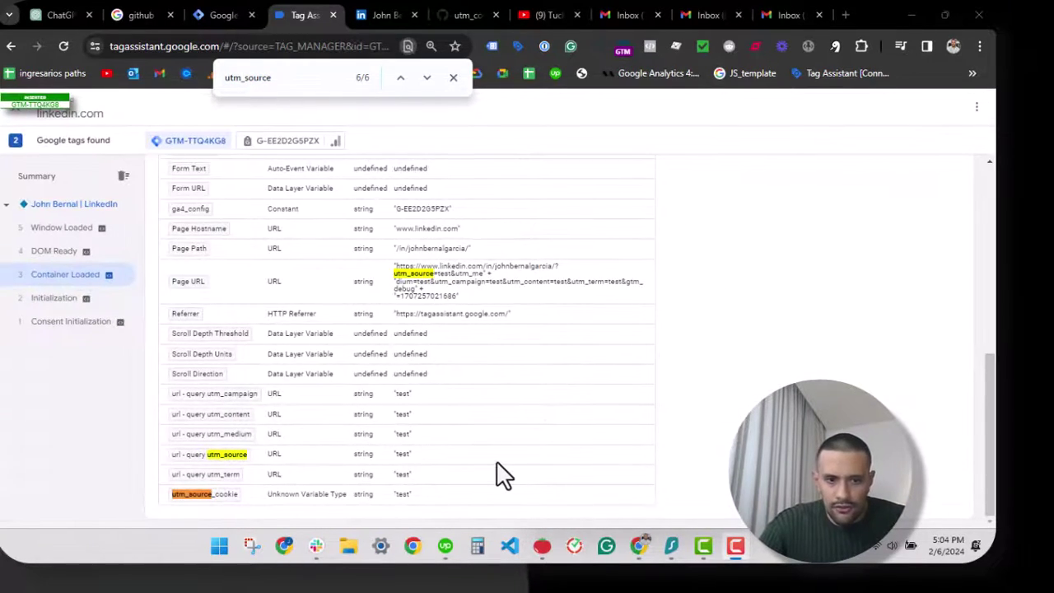
scroll(502, 474, "up", 3)
scroll(124, 447, "down", 3)
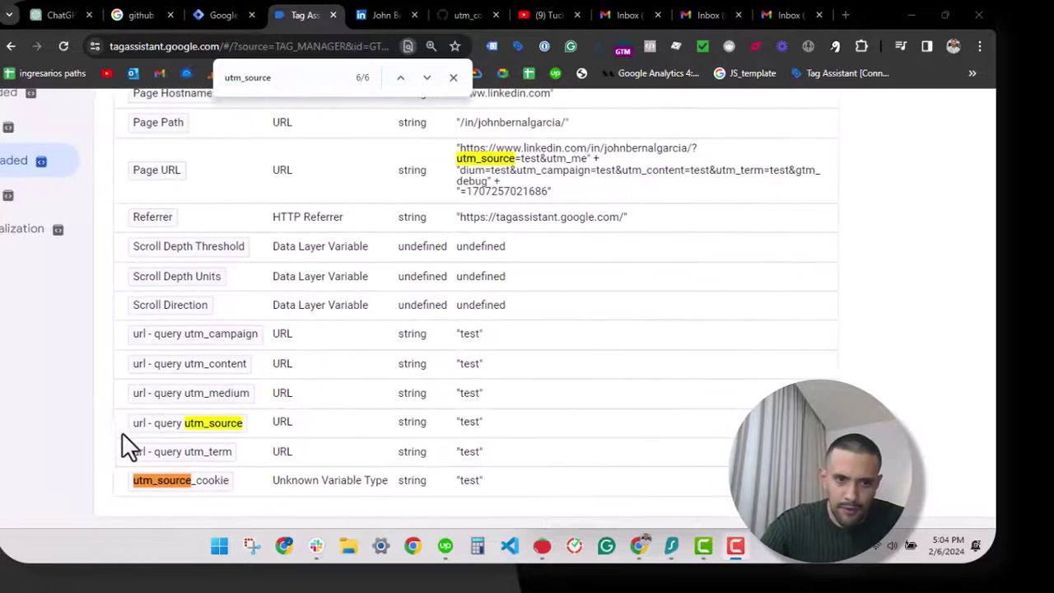
scroll(123, 447, "up", 5)
scroll(123, 447, "down", 2)
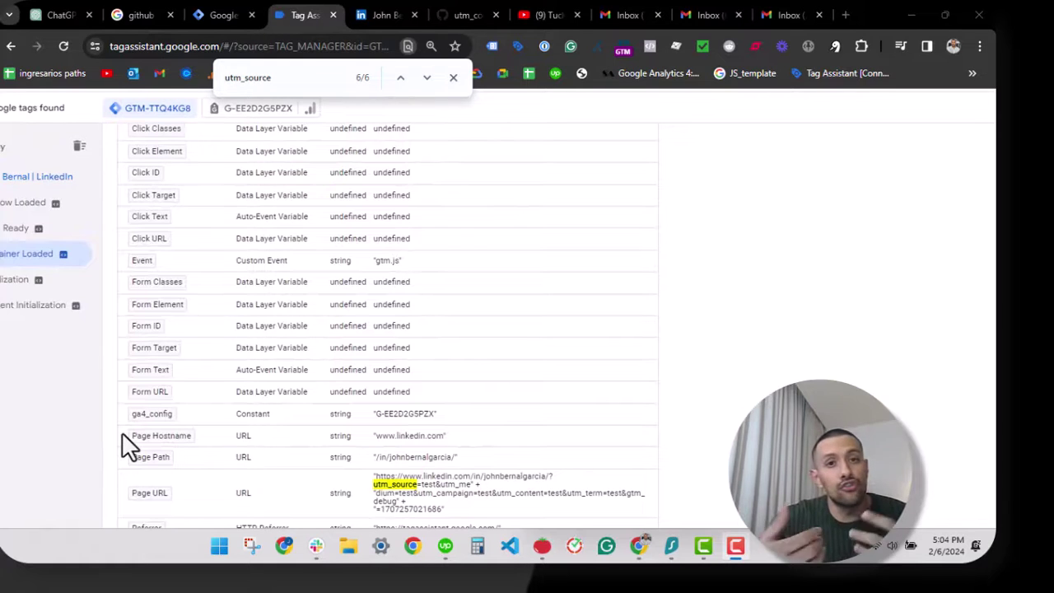
- Open ga4_events, add a blank event parameter row, then close and discard the changes
left_click(216, 15)
left_click(51, 258)
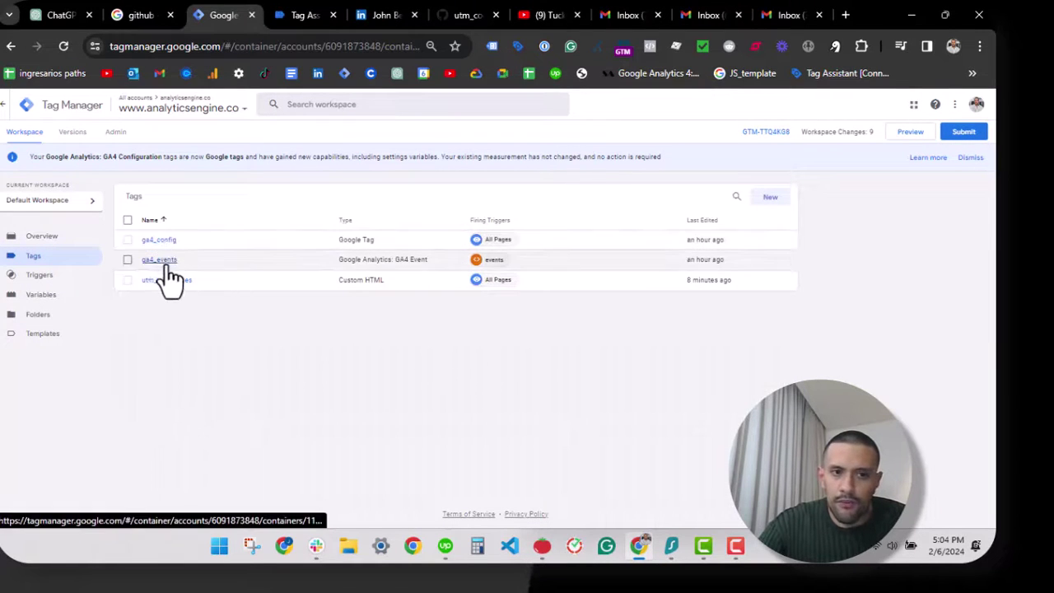
left_click(164, 264)
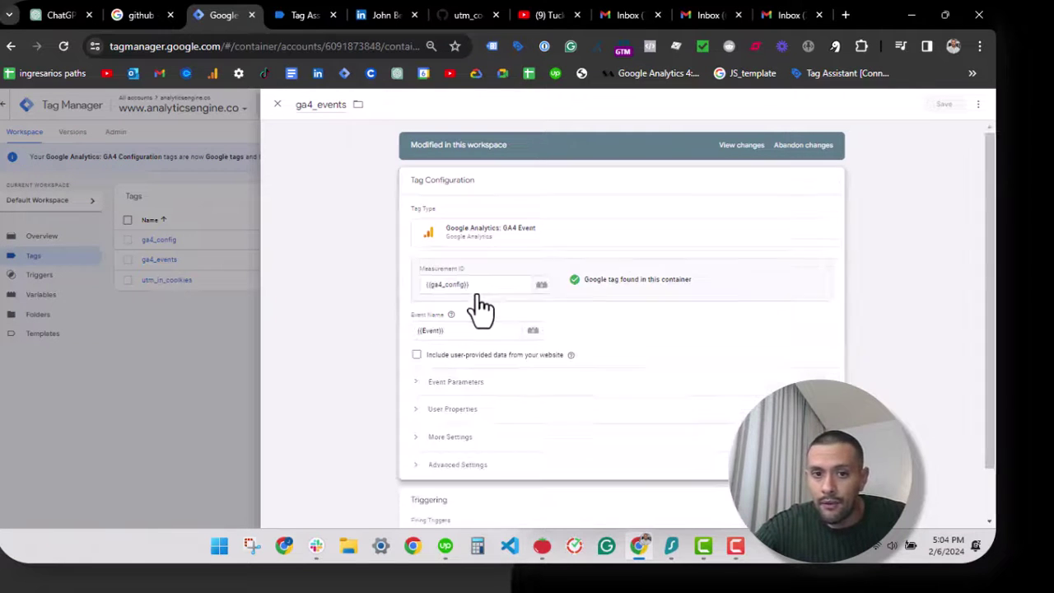
left_click(482, 303)
left_click(458, 383)
scroll(461, 391, "down", 2)
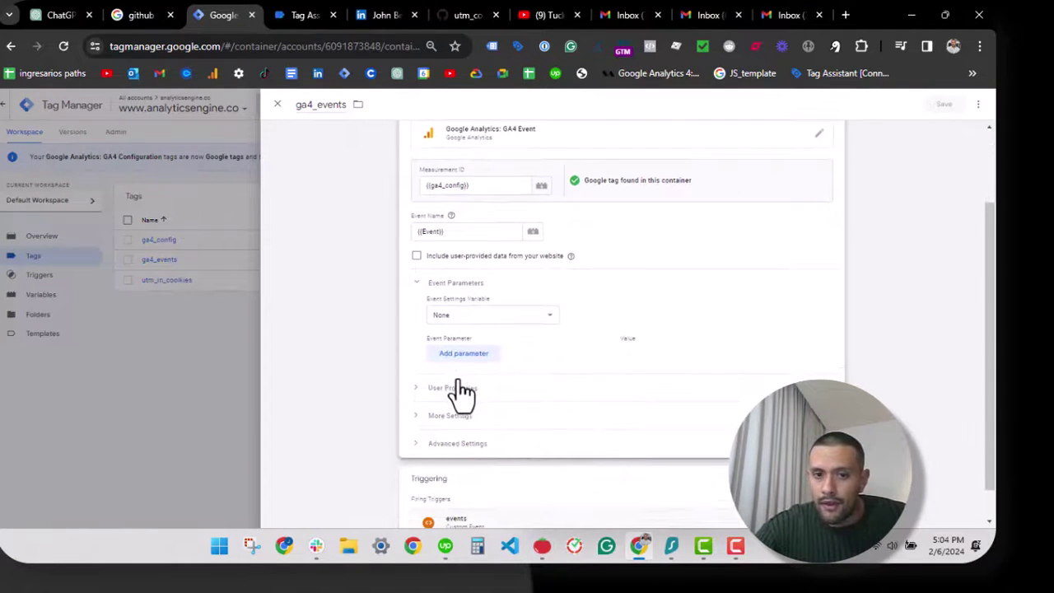
left_click(461, 350)
scroll(506, 341, "down", 1)
left_click(482, 297)
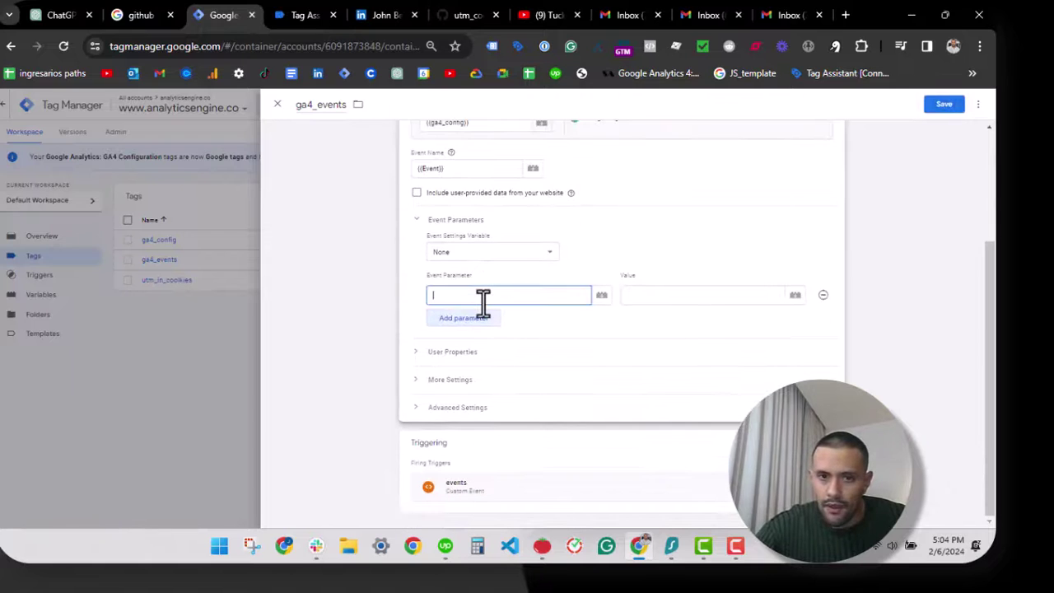
left_click(182, 351)
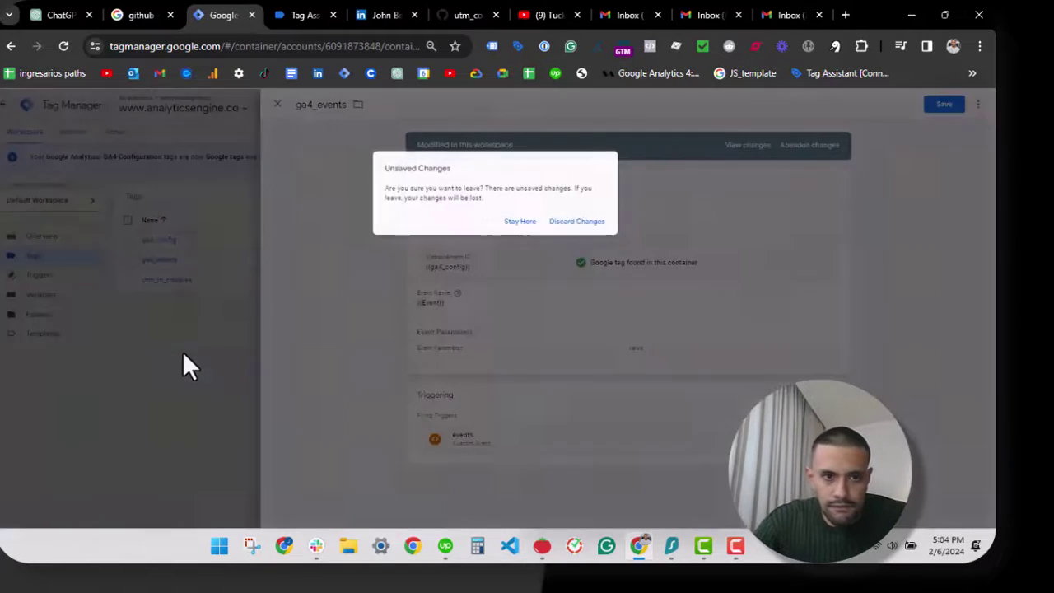
left_click(576, 221)
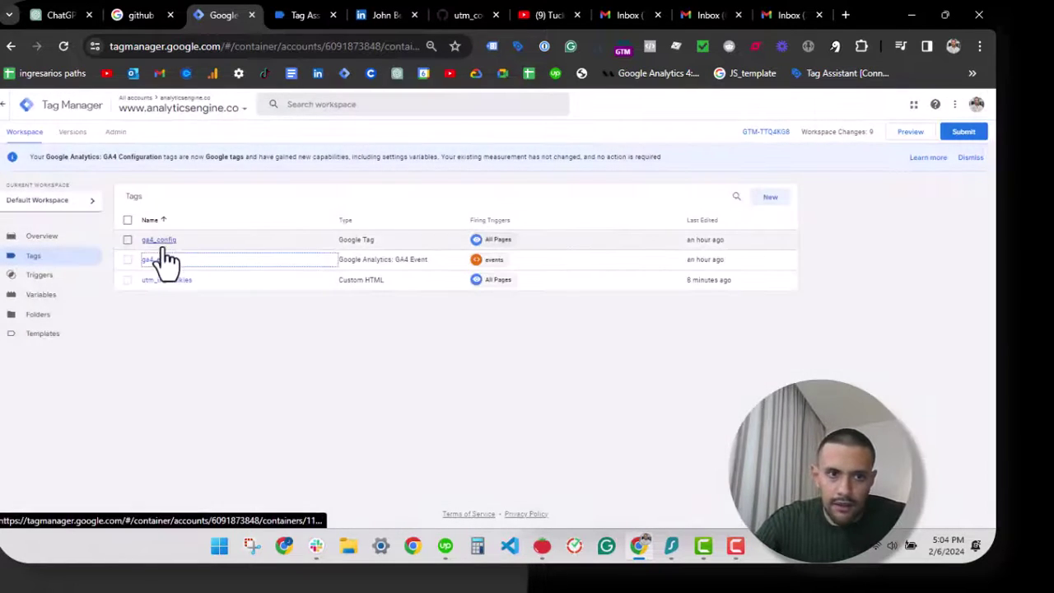
- Add a campaign_source configuration parameter row to the ga4_config tag
left_click(161, 241)
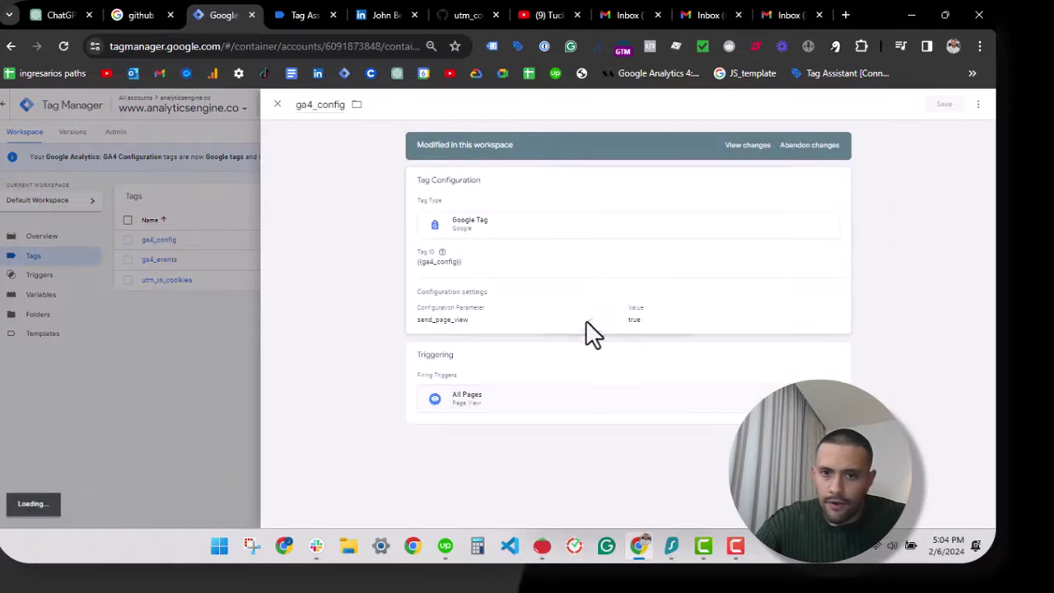
left_click(481, 330)
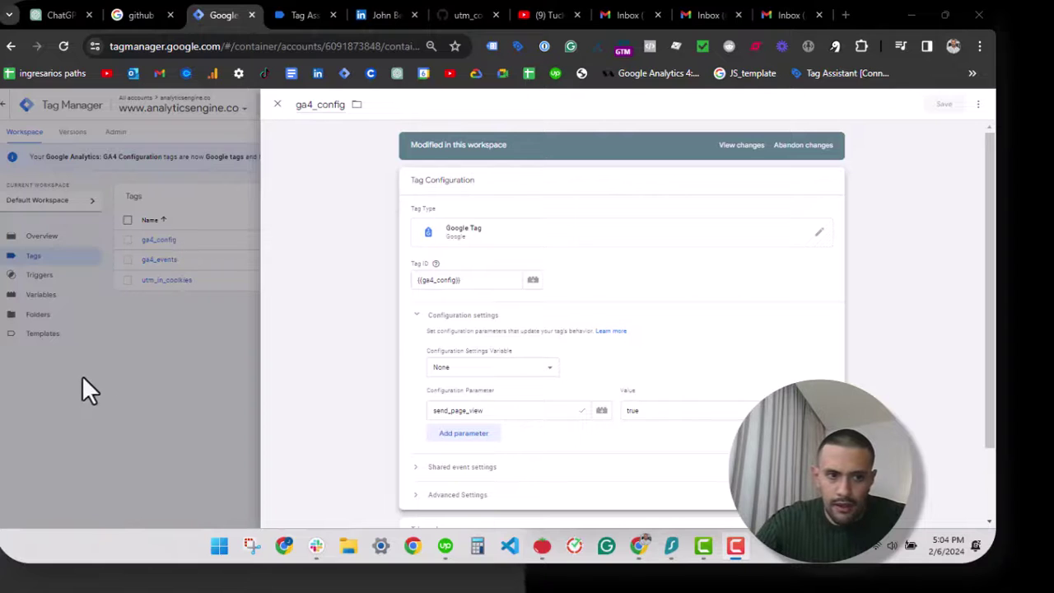
scroll(428, 362, "down", 1)
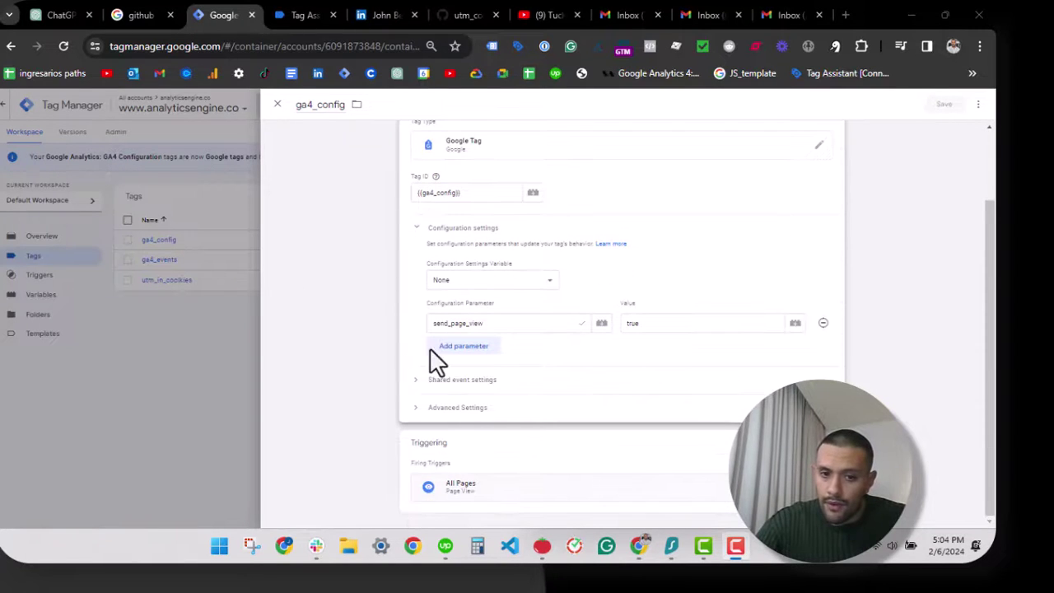
left_click(459, 346)
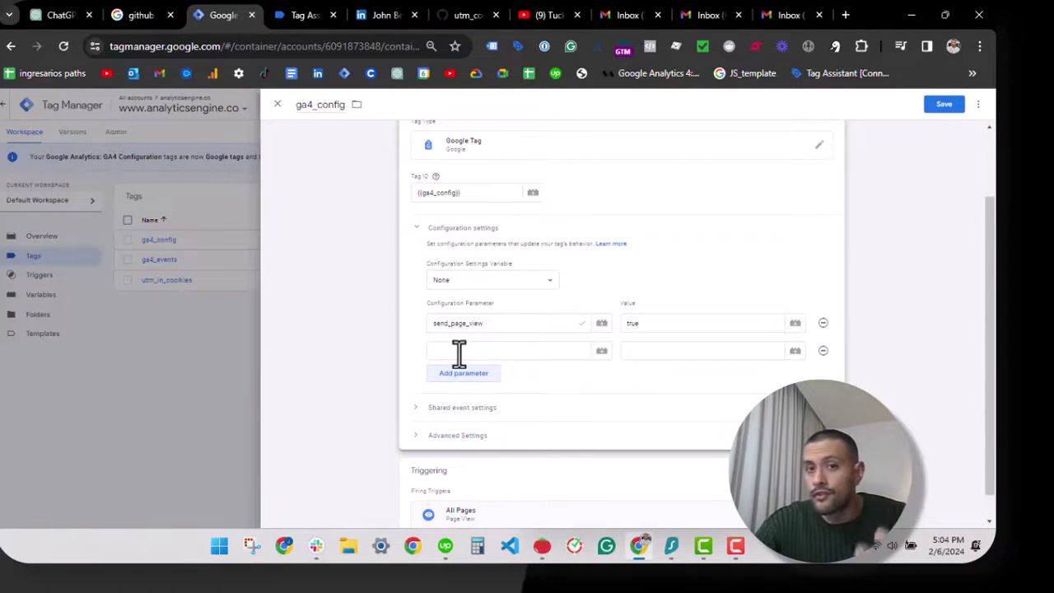
left_click(446, 346)
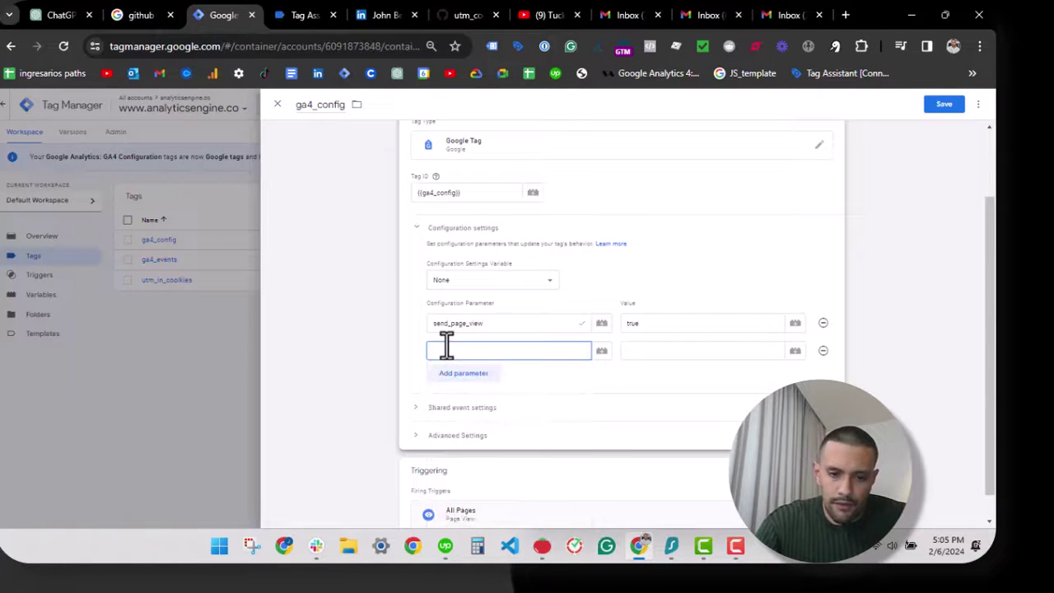
type("sour")
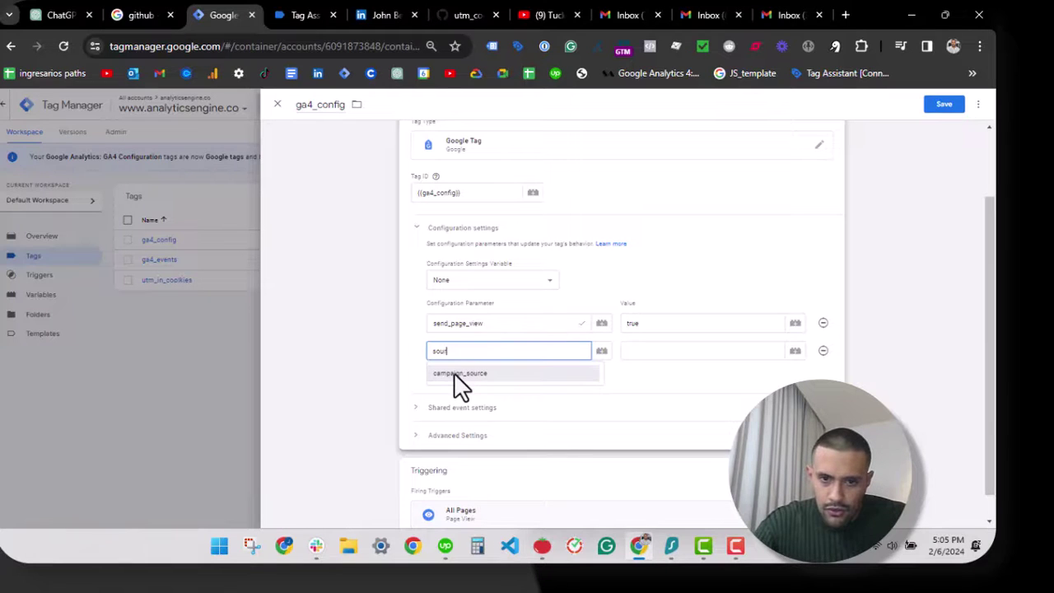
left_click(456, 374)
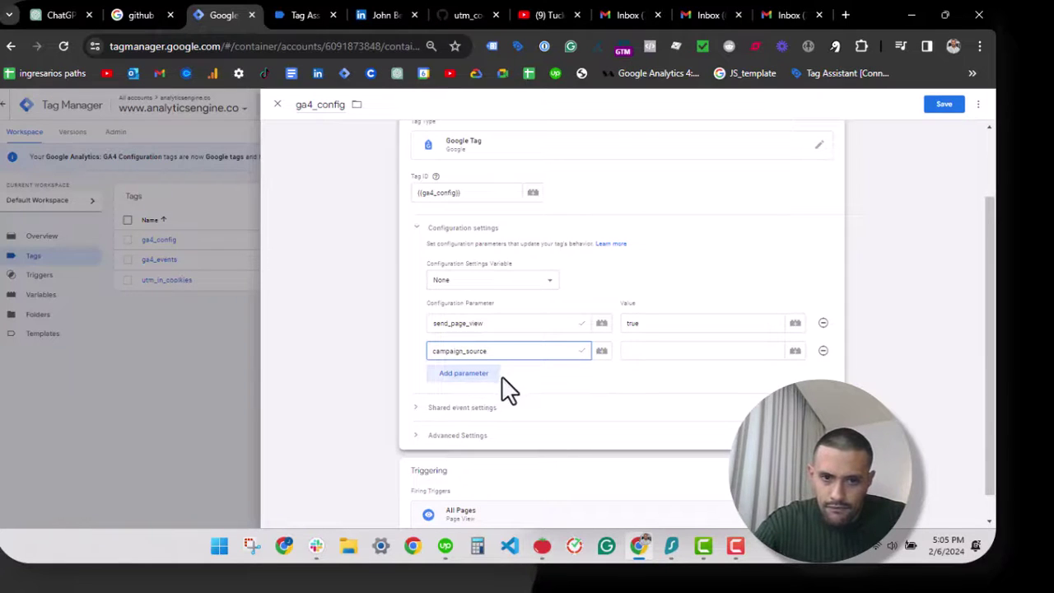
- Set the campaign_source value to {{utm_source_cookie}}
left_click(641, 346)
type("{{")
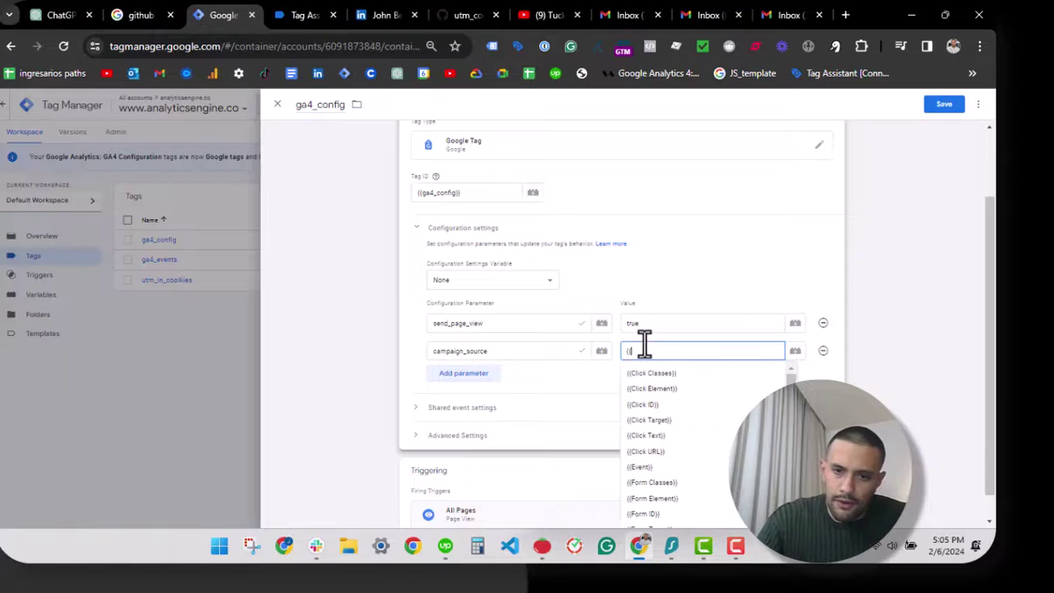
type("utm")
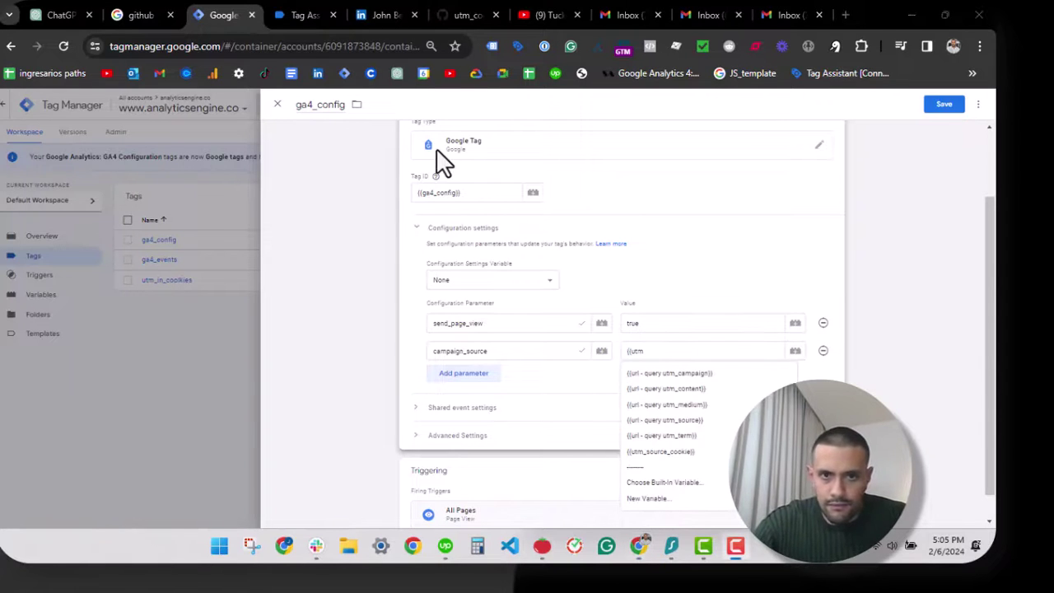
left_click(655, 451)
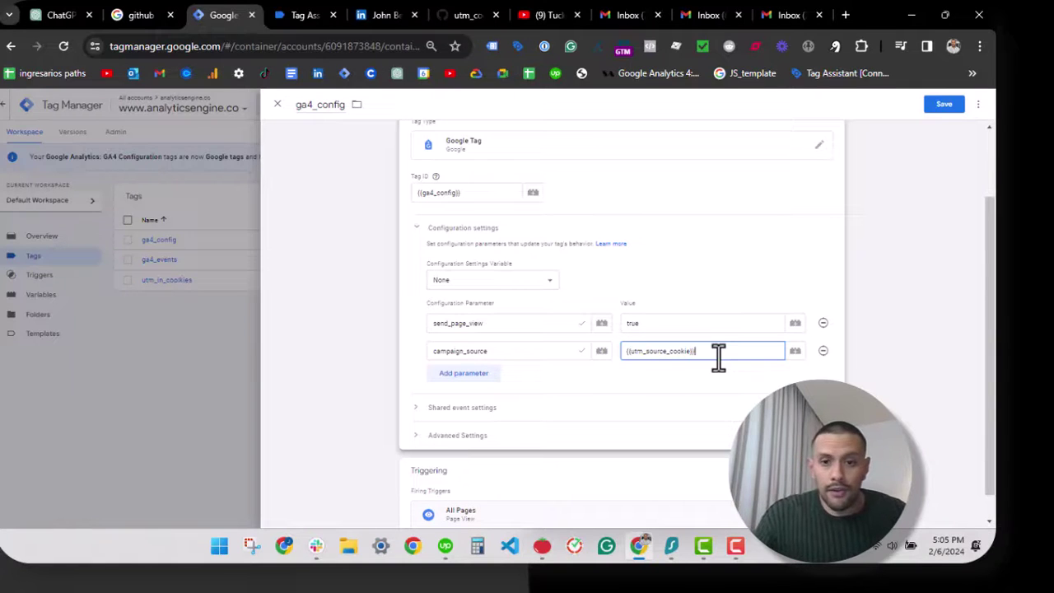
left_click(848, 370)
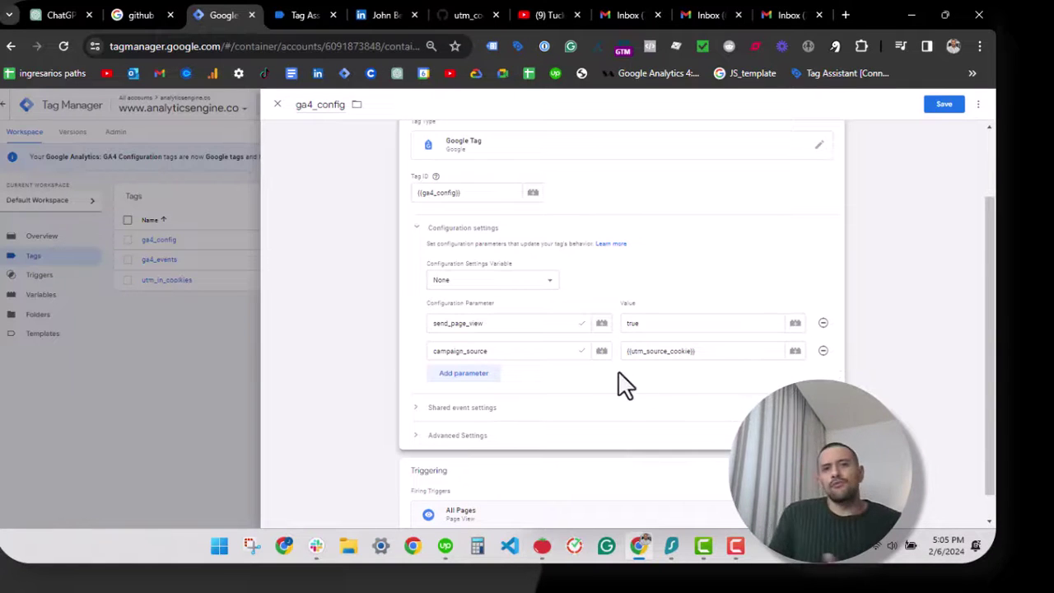